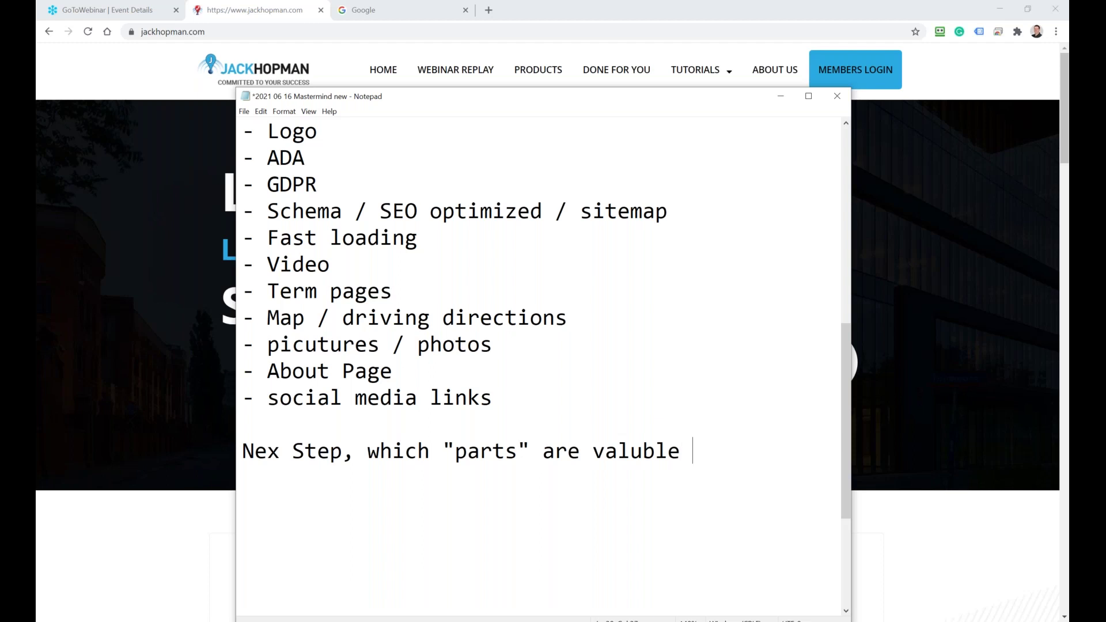
Step: Complete the last note line with "understandable to ask monthly for it:" and start a new line below it
{"action": "type", "text": "understaqn"}
{"action": "key", "text": "BackSpace"}
{"action": "key", "text": "BackSpace"}
{"action": "type", "text": "nd"}
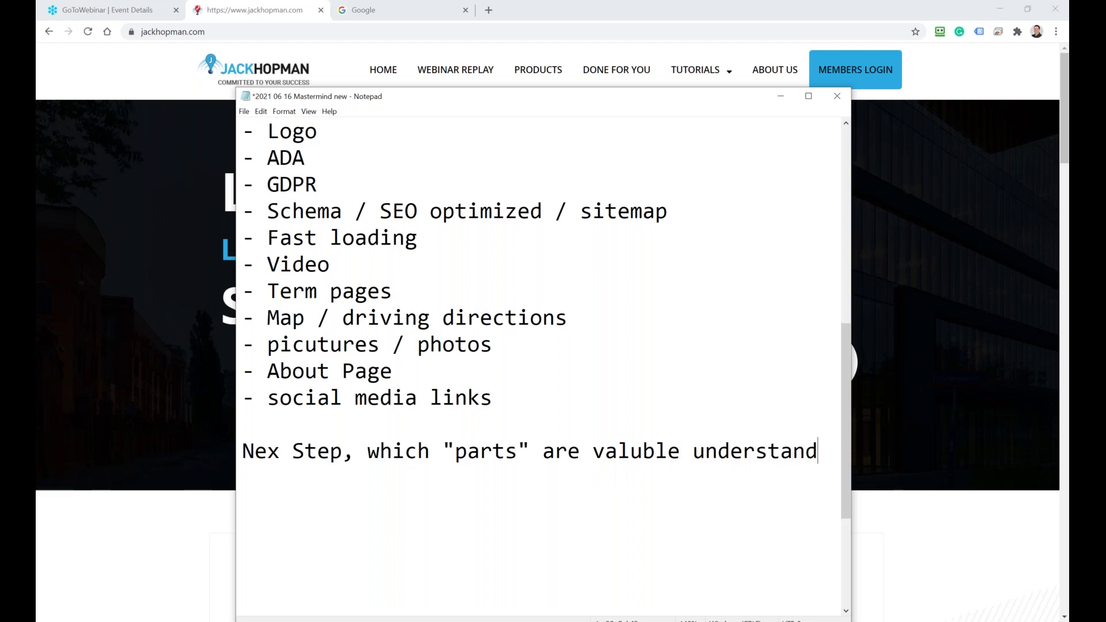
{"action": "type", "text": "able to ask"}
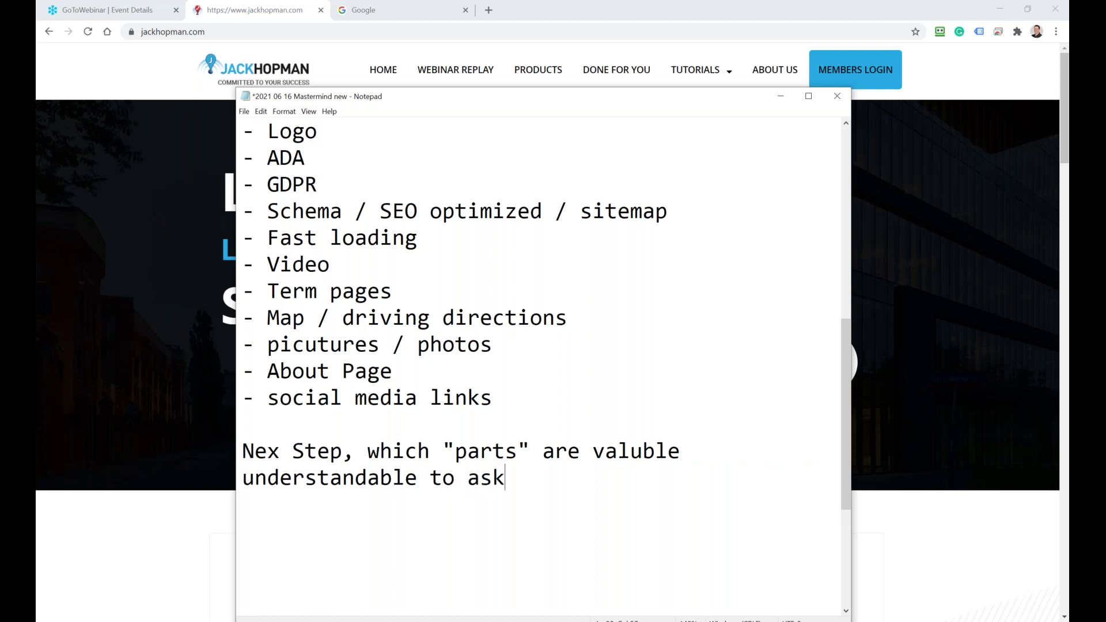
{"action": "type", "text": " monthly for it"}
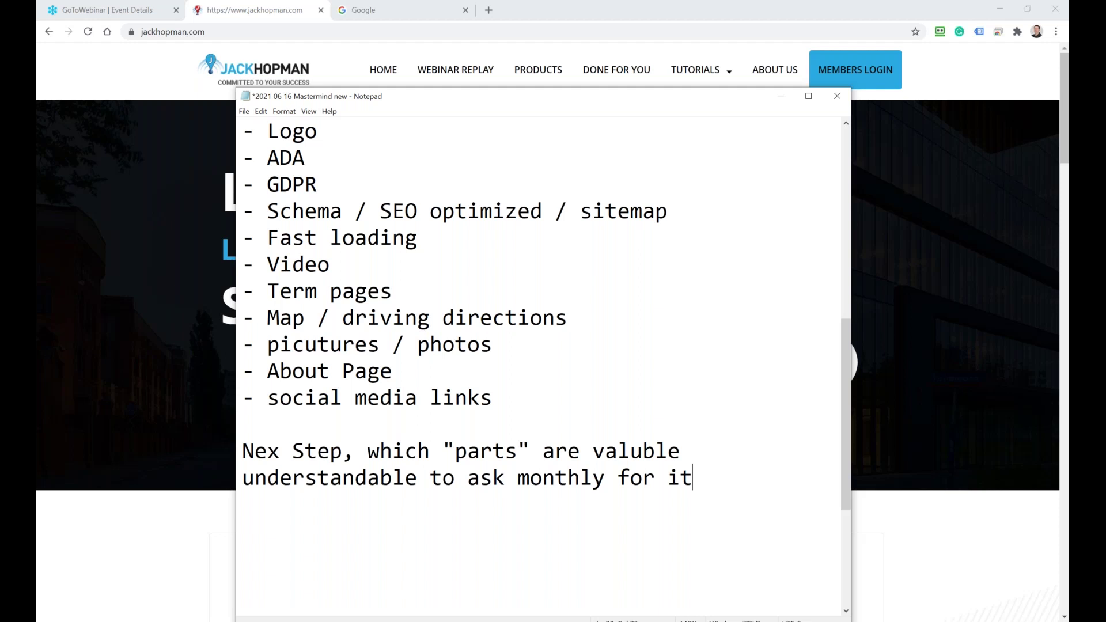
{"action": "type", "text": ":"}
{"action": "key", "text": "Return"}
Step: Add the bullet "- Tracking phone number" under the monthly parts heading and start a new line
{"action": "scroll", "coordinate": [493, 375], "scroll_direction": "up", "scroll_amount": 6}
{"action": "left_click_drag", "start_coordinate": [433, 291], "coordinate": [268, 291]}
{"action": "scroll", "coordinate": [276, 291], "scroll_direction": "down", "scroll_amount": 6}
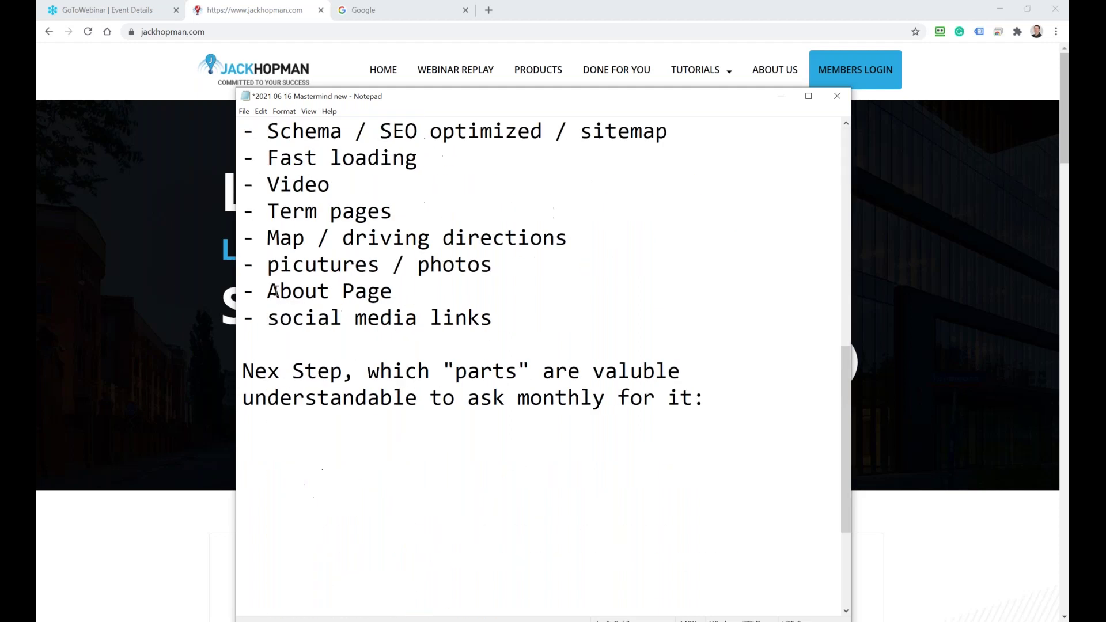
{"action": "left_click", "coordinate": [307, 416]}
{"action": "type", "text": "- Track"}
{"action": "type", "text": "ing number"}
{"action": "key", "text": "BackSpace"}
{"action": "key", "text": "BackSpace"}
{"action": "key", "text": "BackSpace"}
{"action": "key", "text": "BackSpace"}
{"action": "key", "text": "BackSpace"}
{"action": "key", "text": "BackSpace"}
{"action": "type", "text": "pho"}
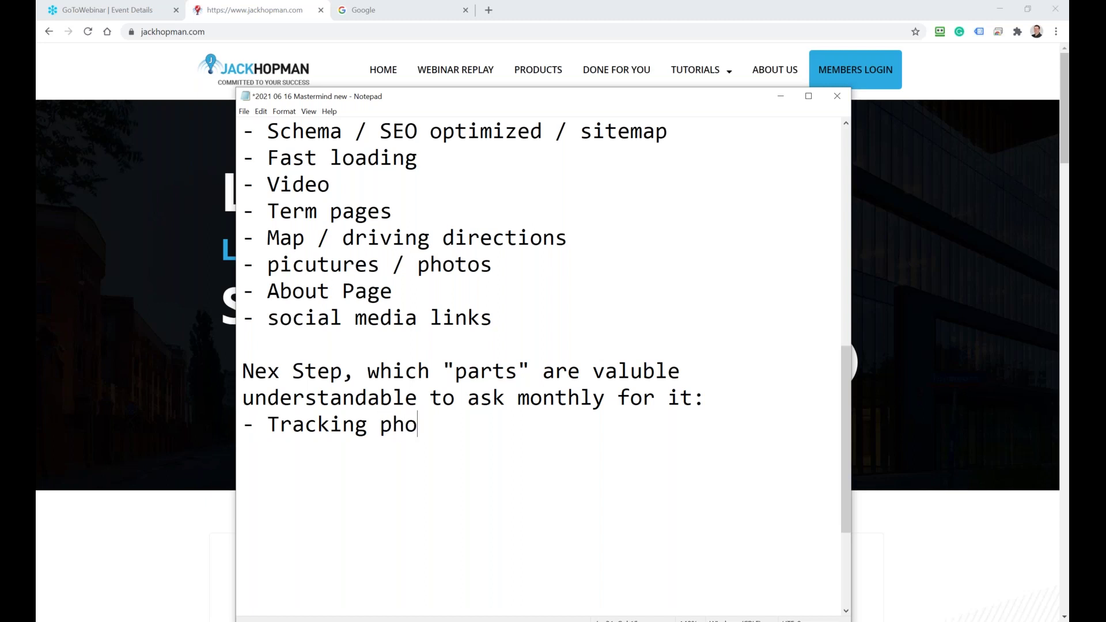
{"action": "type", "text": "ne number"}
{"action": "key", "text": "Return"}
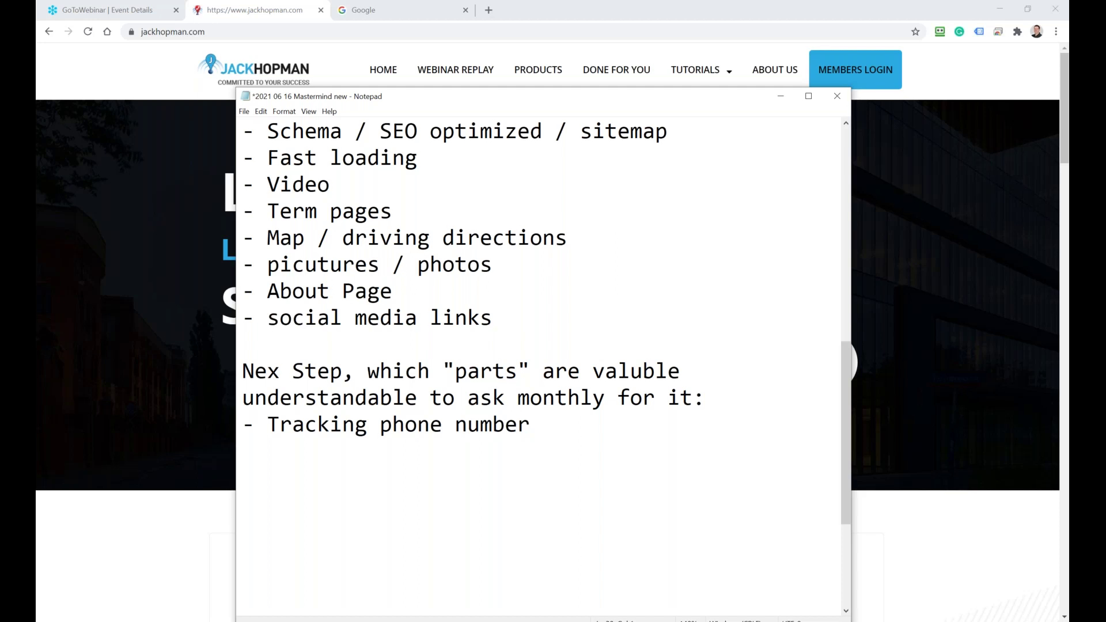
Step: Move the notes out of the way, switch to Chrome and open a blank Google Sheets spreadsheet in a new tab
{"action": "scroll", "coordinate": [326, 405], "scroll_direction": "up", "scroll_amount": 7}
{"action": "scroll", "coordinate": [326, 405], "scroll_direction": "down", "scroll_amount": 4}
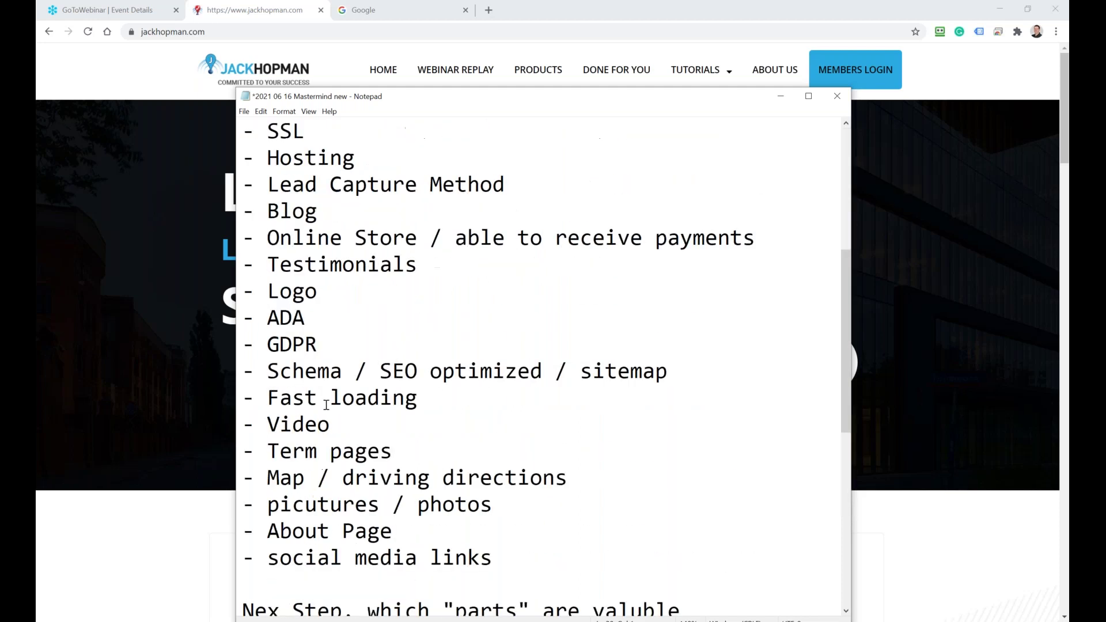
{"action": "scroll", "coordinate": [375, 450], "scroll_direction": "down", "scroll_amount": 4}
{"action": "left_click_drag", "start_coordinate": [412, 105], "coordinate": [1105, 150]}
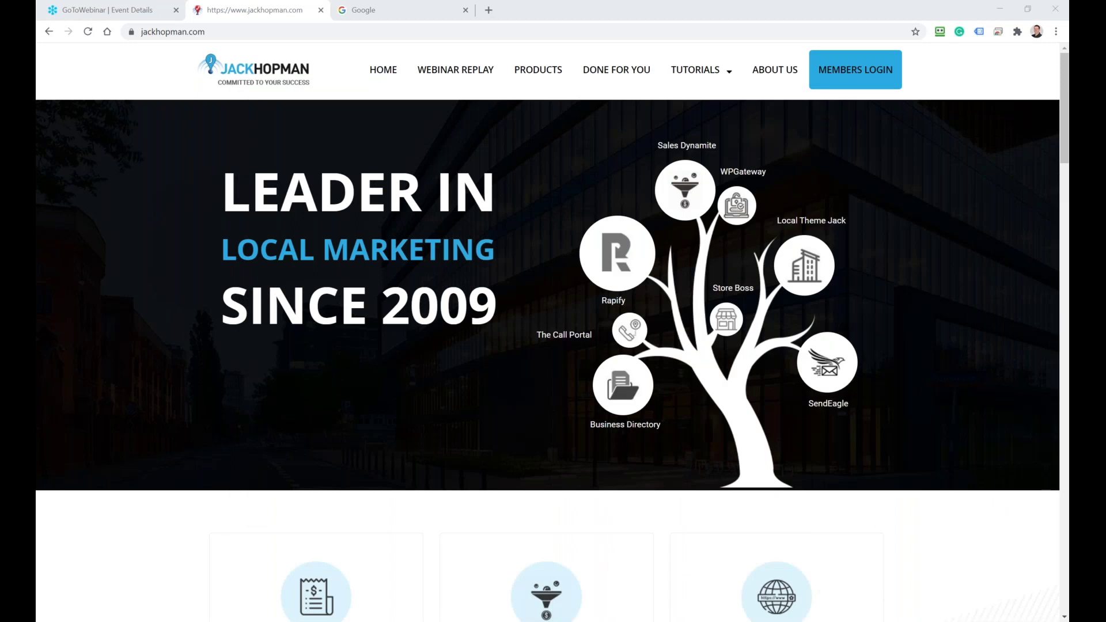
{"action": "left_click", "coordinate": [489, 10]}
{"action": "left_click", "coordinate": [54, 51]}
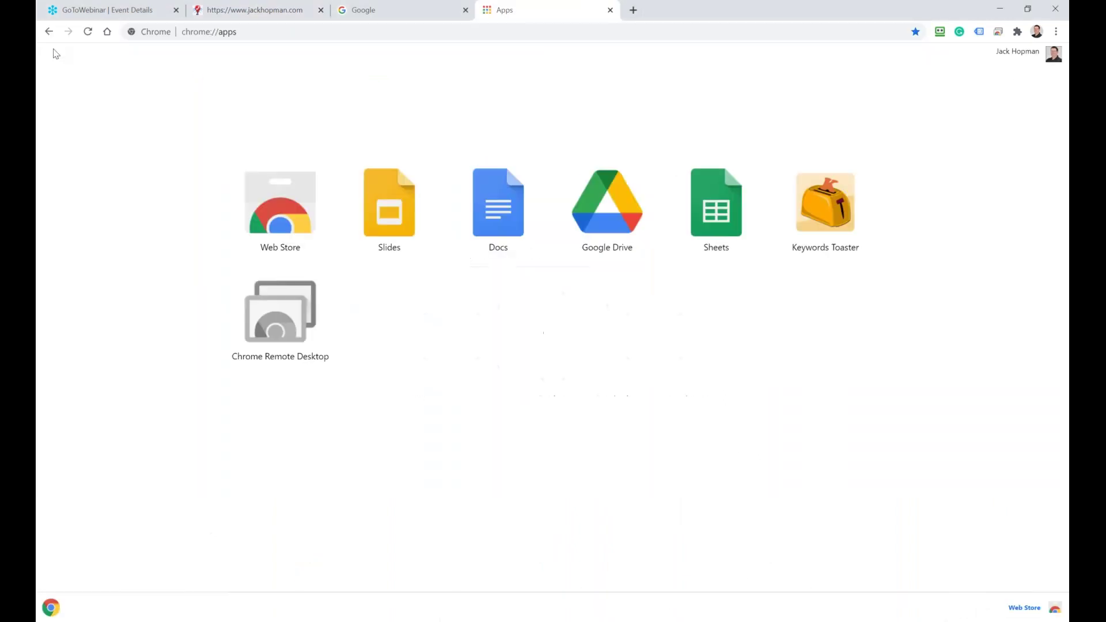
{"action": "left_click", "coordinate": [725, 244]}
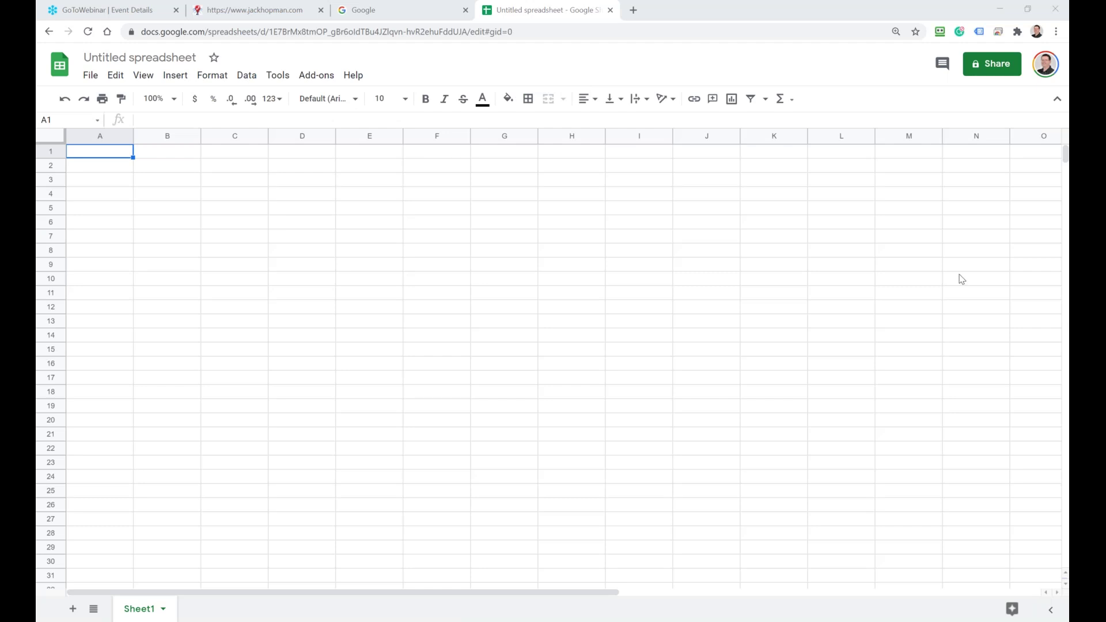
Step: Apply bold formatting to cell A2 and widen column A to roughly twice its width
{"action": "left_click", "coordinate": [84, 170]}
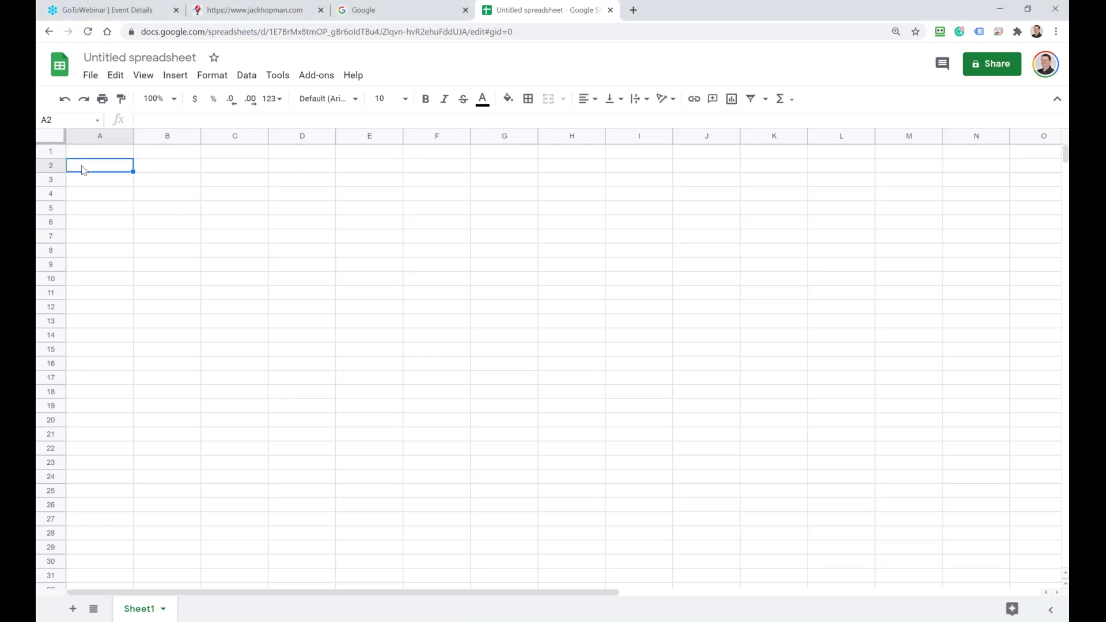
{"action": "key", "text": "ctrl+b"}
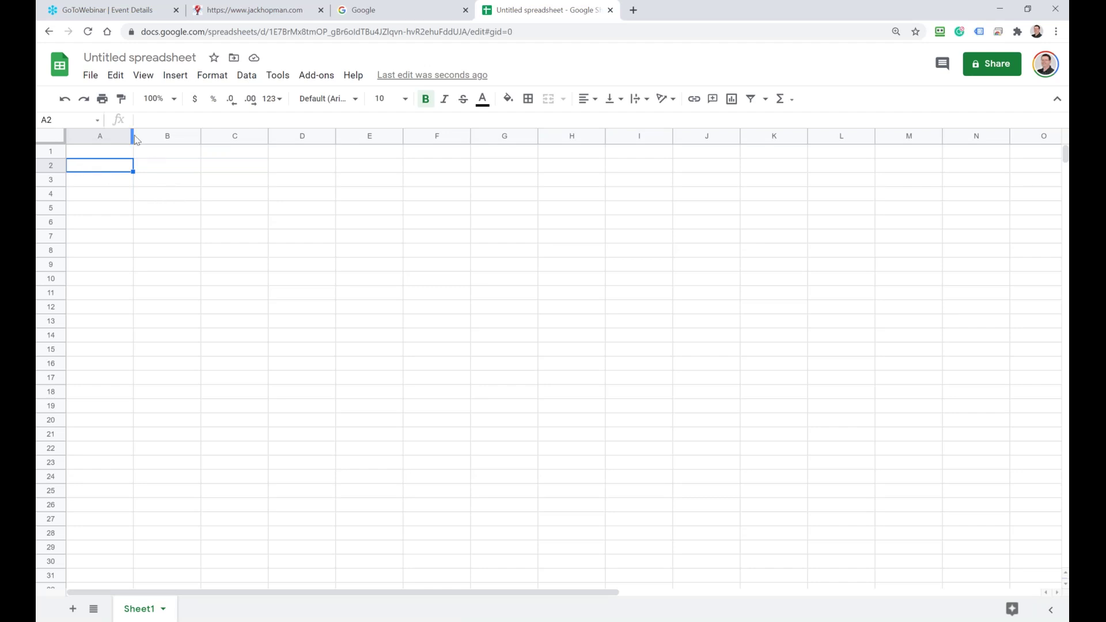
{"action": "left_click_drag", "start_coordinate": [134, 138], "coordinate": [214, 138]}
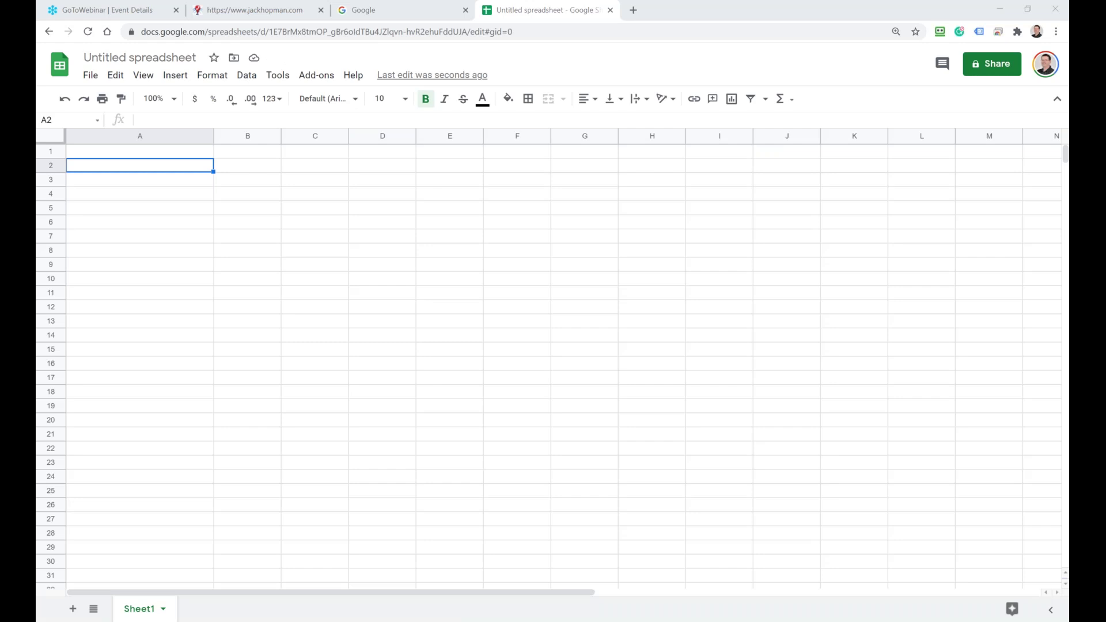
Step: Paste the "2) What does every website need?" list from the notes starting at A3, and widen column A to fit its longest item
{"action": "left_click", "coordinate": [128, 192]}
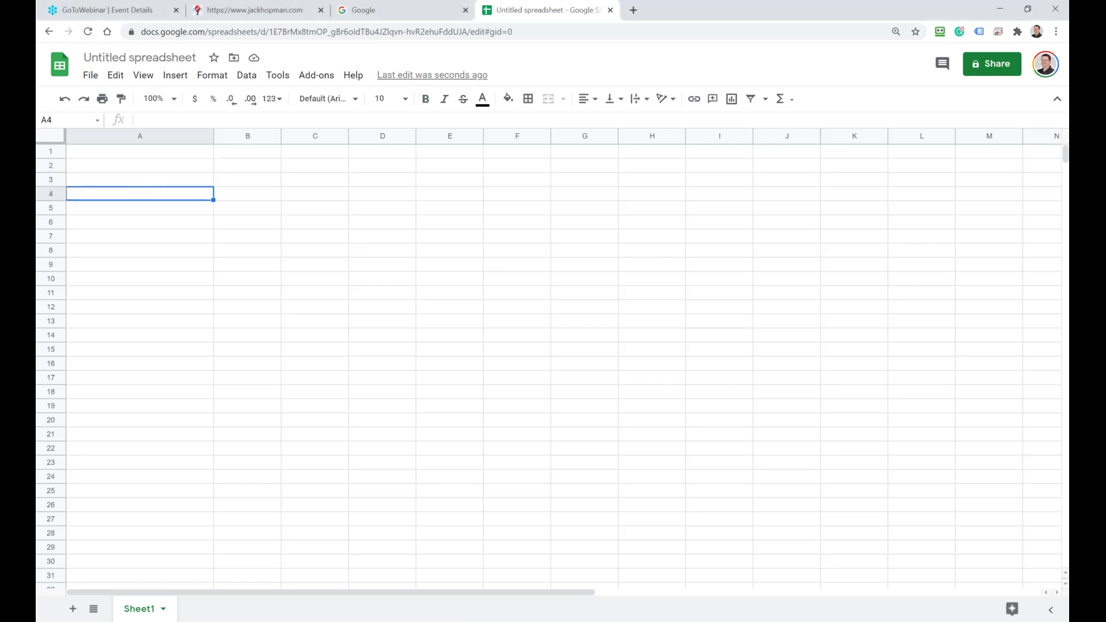
{"action": "left_click", "coordinate": [124, 183]}
{"action": "type", "text": "2) What does every website need? - Phone number - Call To Action - Content - email address / contact info - CRM - domain - SSL - Hosting - Lead Capture Method - Blog - Online Store / able to receive payments - Testimonials - Logo - ADA - GDPR - Schema / SEO optimized / sitemap - Fast loading - Video - Term pages - Map / driving directions - picutures / photos - About Page - social media links"}
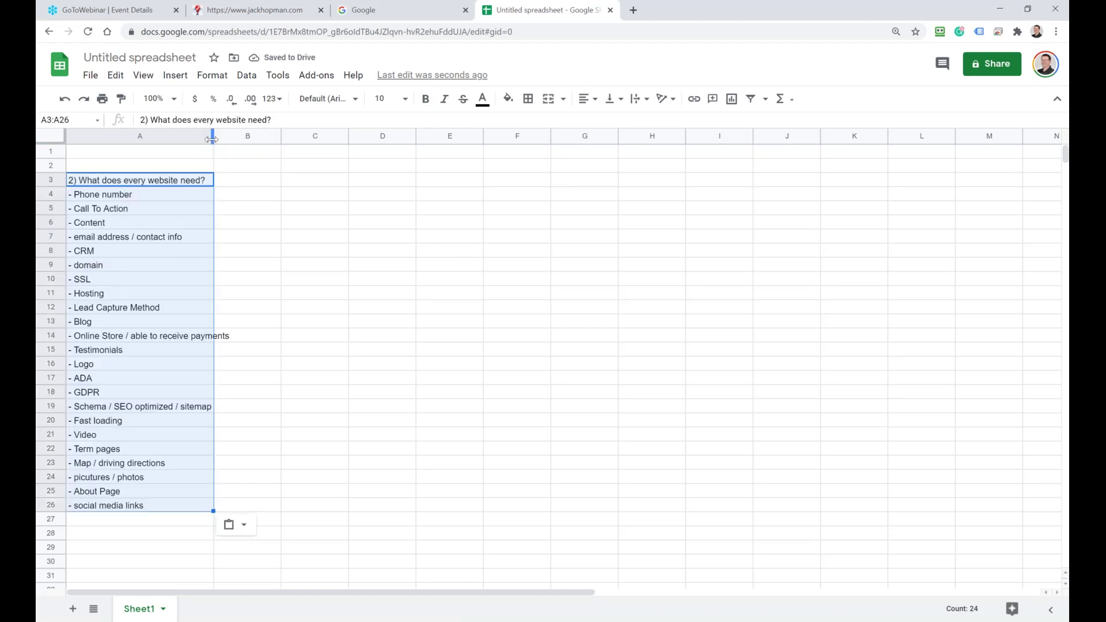
{"action": "left_click_drag", "start_coordinate": [213, 136], "coordinate": [266, 136]}
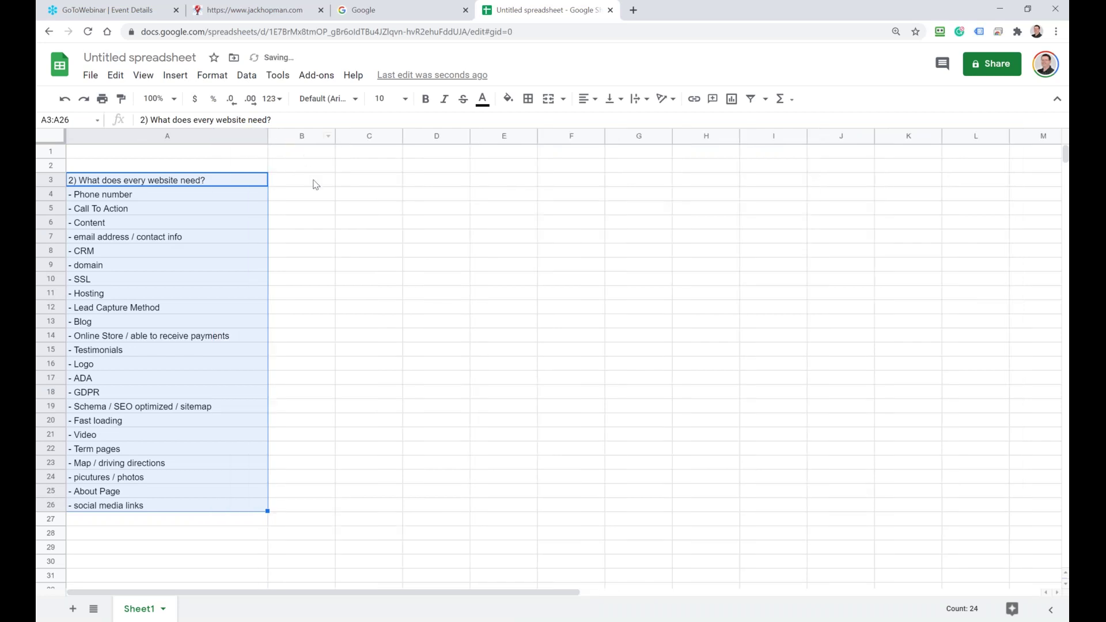
Step: Enter the heading "Monthly" in B3 and "y" beneath it for the Phone number row
{"action": "left_click", "coordinate": [314, 182]}
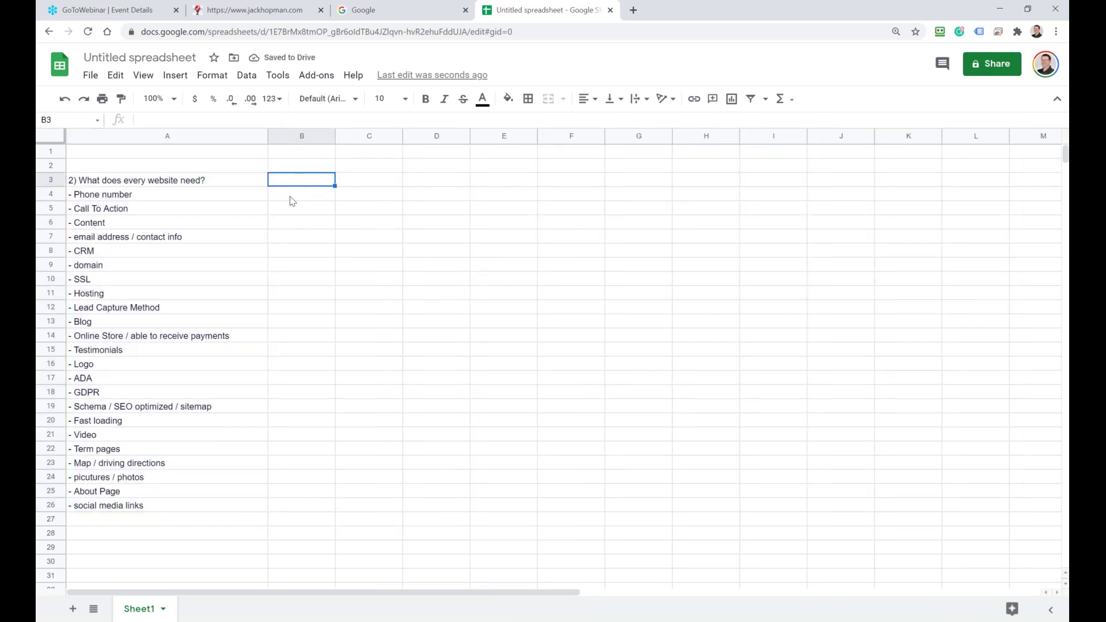
{"action": "left_click", "coordinate": [292, 197]}
{"action": "left_click", "coordinate": [297, 184]}
{"action": "type", "text": "Monthly"}
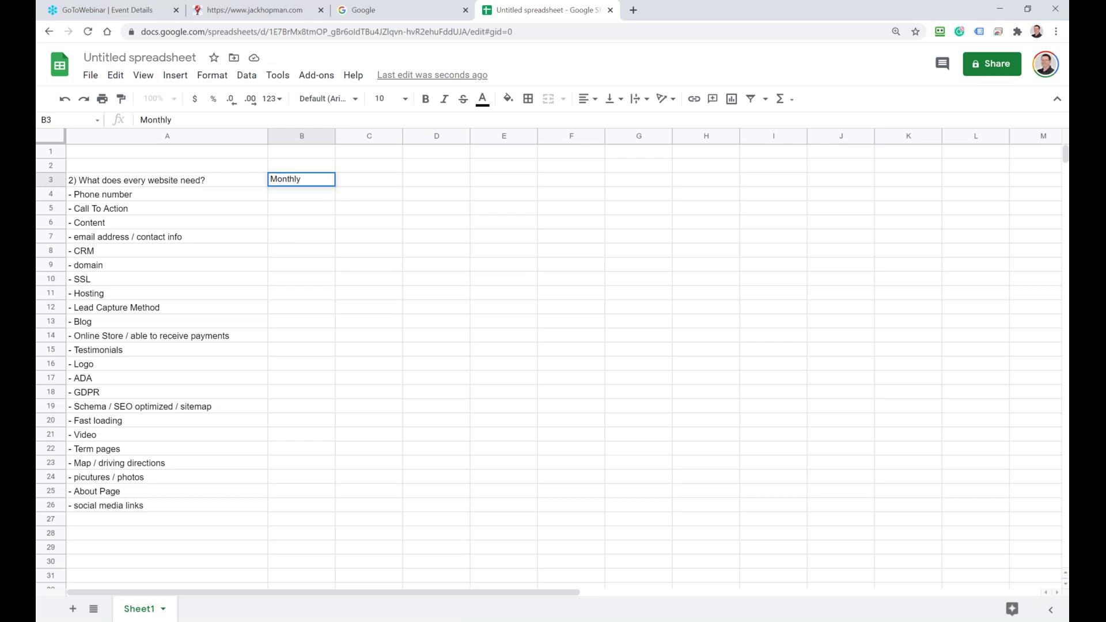
{"action": "key", "text": "Return"}
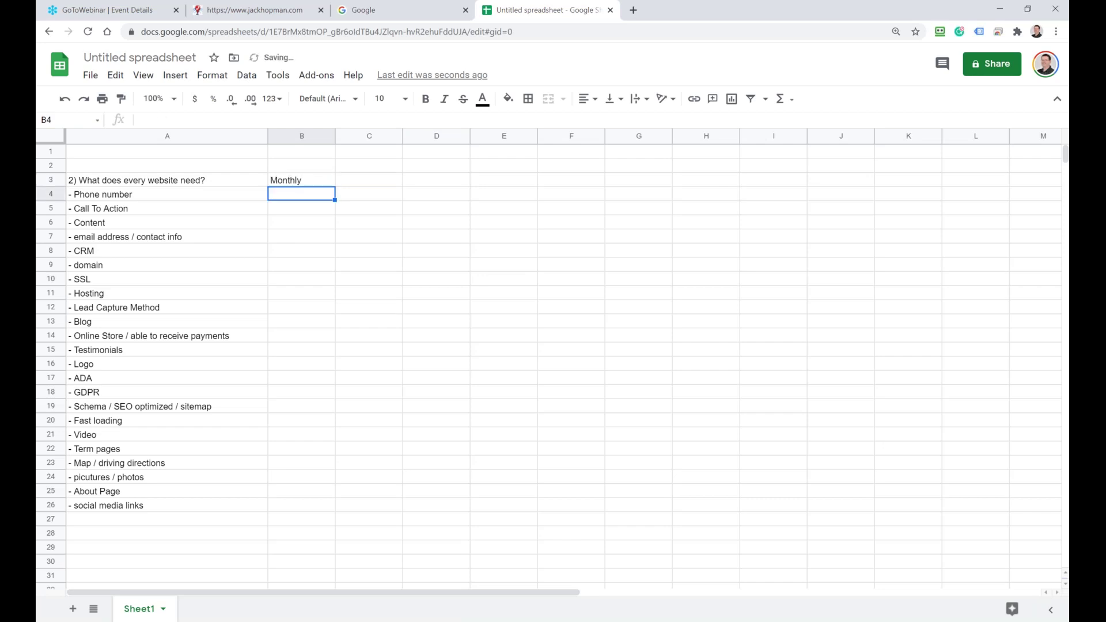
{"action": "type", "text": "y"}
{"action": "key", "text": "Return"}
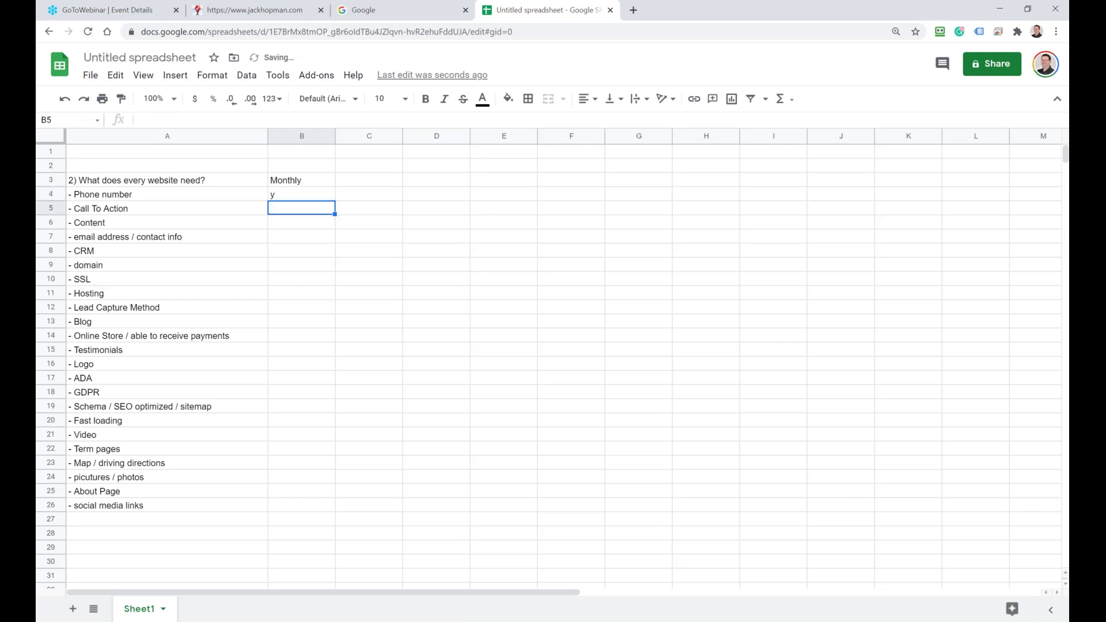
Step: Skip the Call To Action row, enter "1 hr / mo content" for Content in B6, and widen column B to fit
{"action": "key", "text": "Return"}
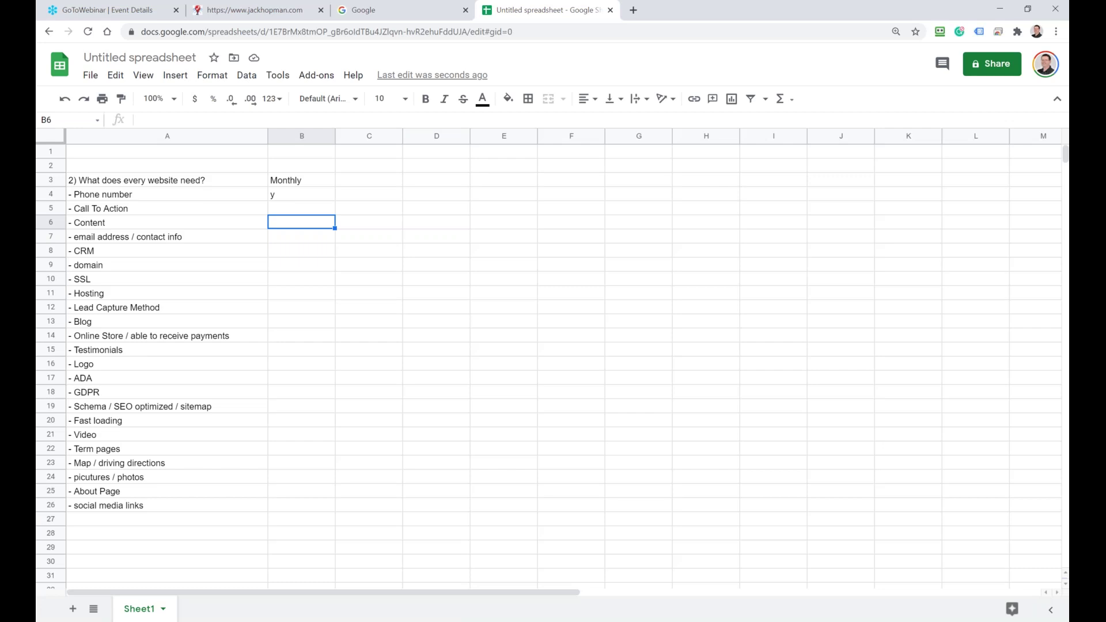
{"action": "type", "text": "1 h"}
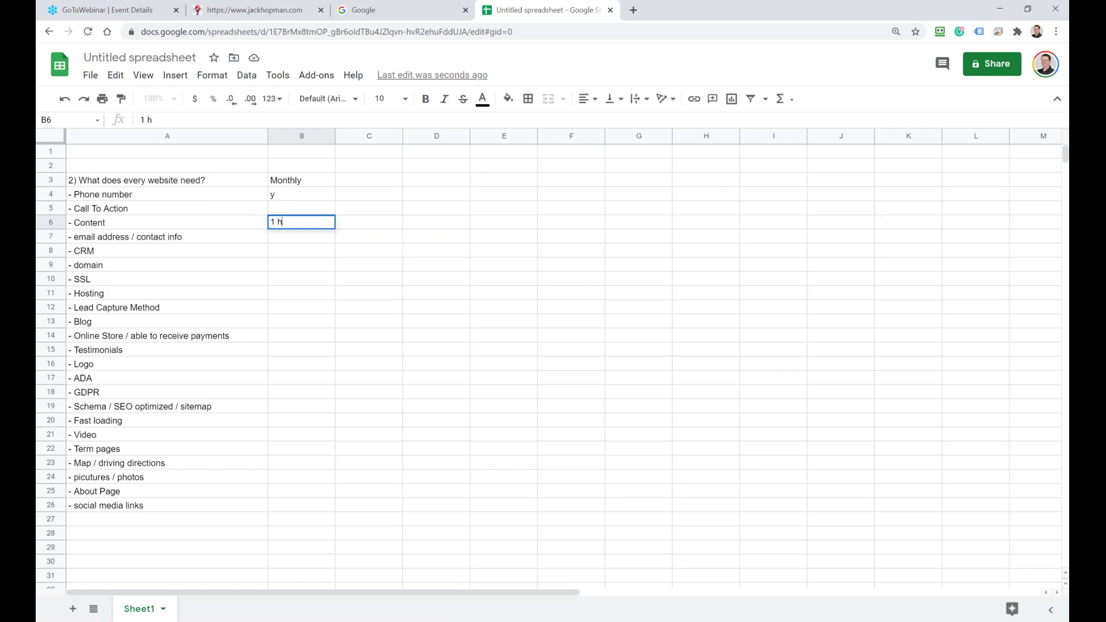
{"action": "type", "text": "r / mo content"}
{"action": "key", "text": "Return"}
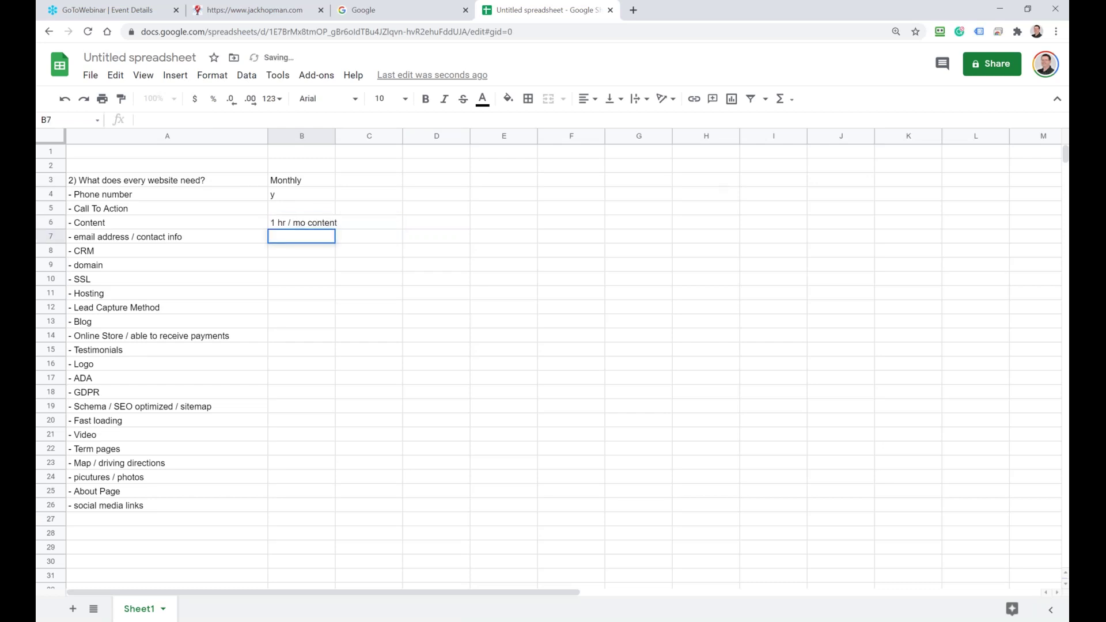
{"action": "left_click_drag", "start_coordinate": [335, 136], "coordinate": [366, 136]}
Step: Enter "collecting leads for following up" in B7 for the email address / contact info row and widen column B to fit
{"action": "left_click", "coordinate": [282, 254]}
{"action": "left_click", "coordinate": [287, 241]}
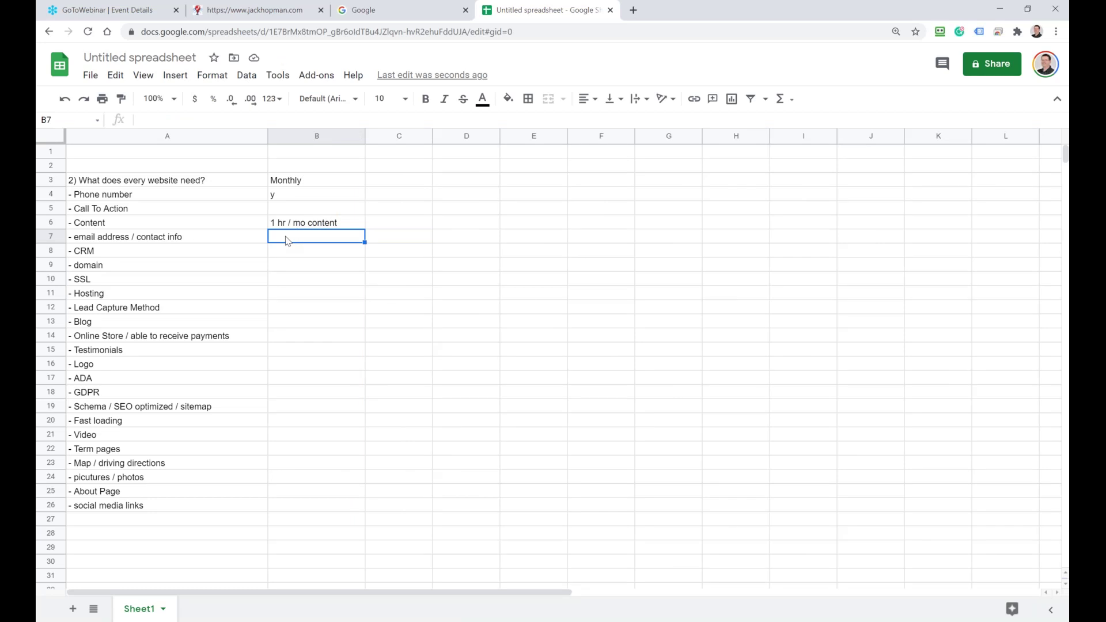
{"action": "type", "text": "collecting "}
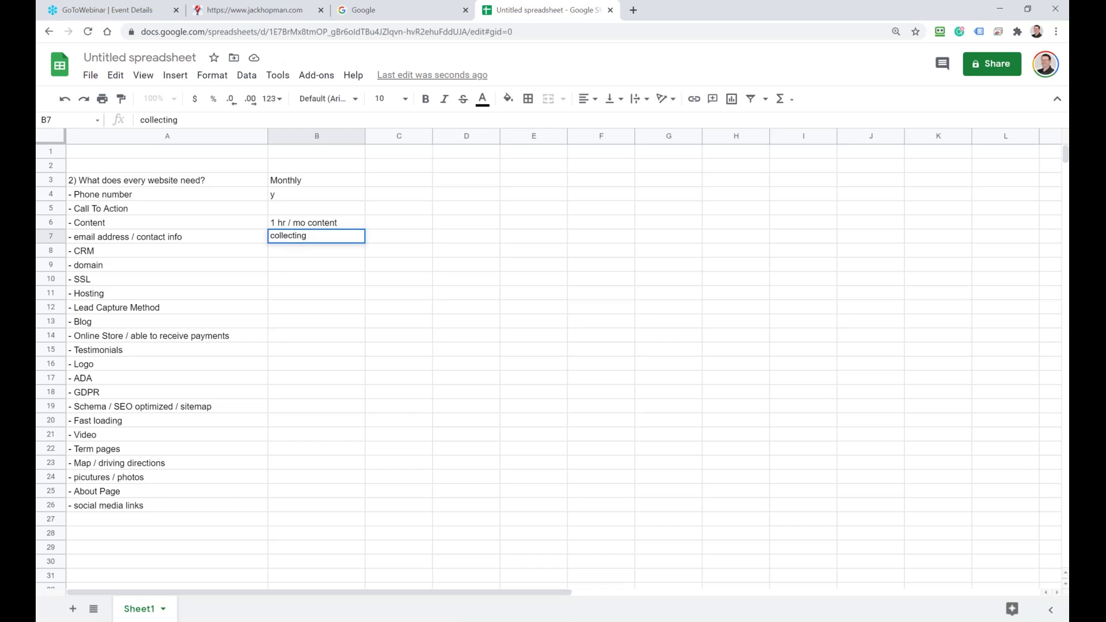
{"action": "type", "text": "leads for following up"}
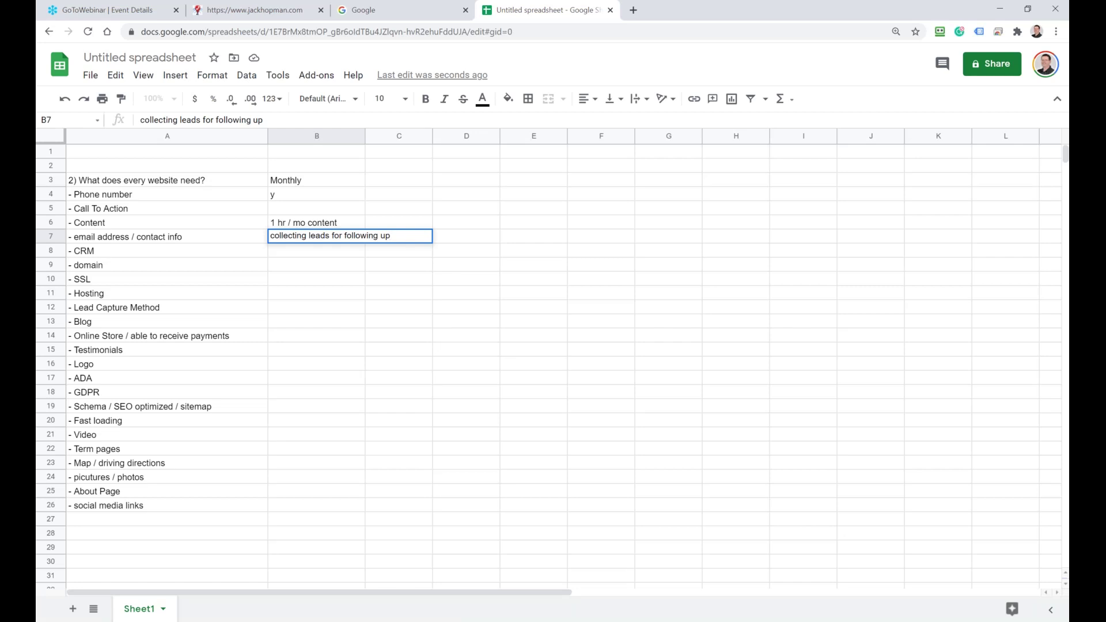
{"action": "key", "text": "Return"}
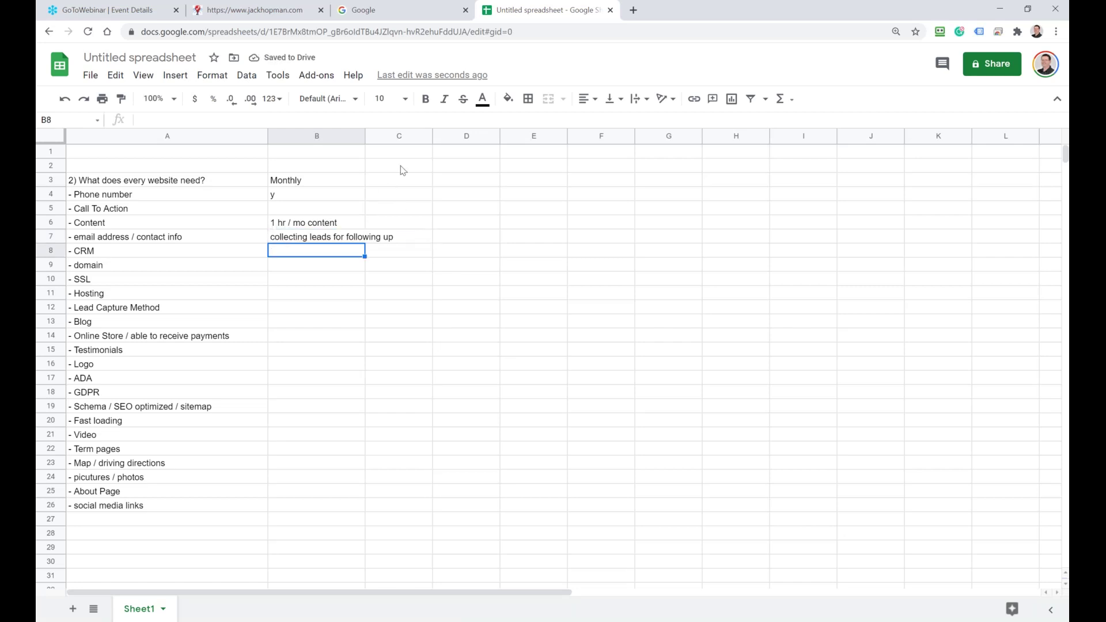
{"action": "left_click_drag", "start_coordinate": [365, 136], "coordinate": [408, 136]}
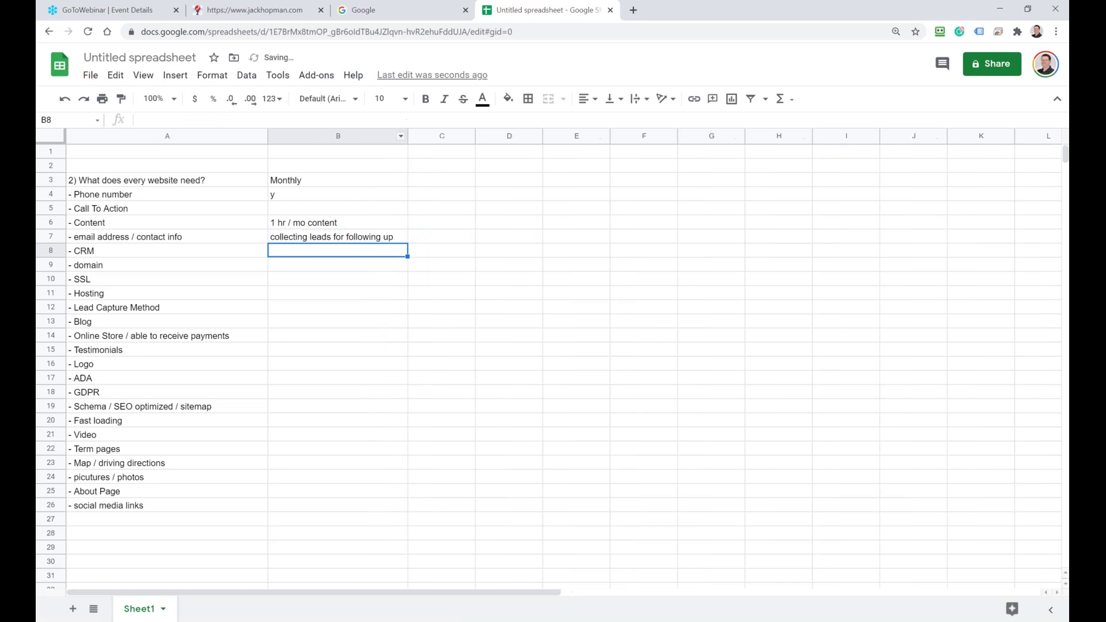
{"action": "type", "text": "yes"}
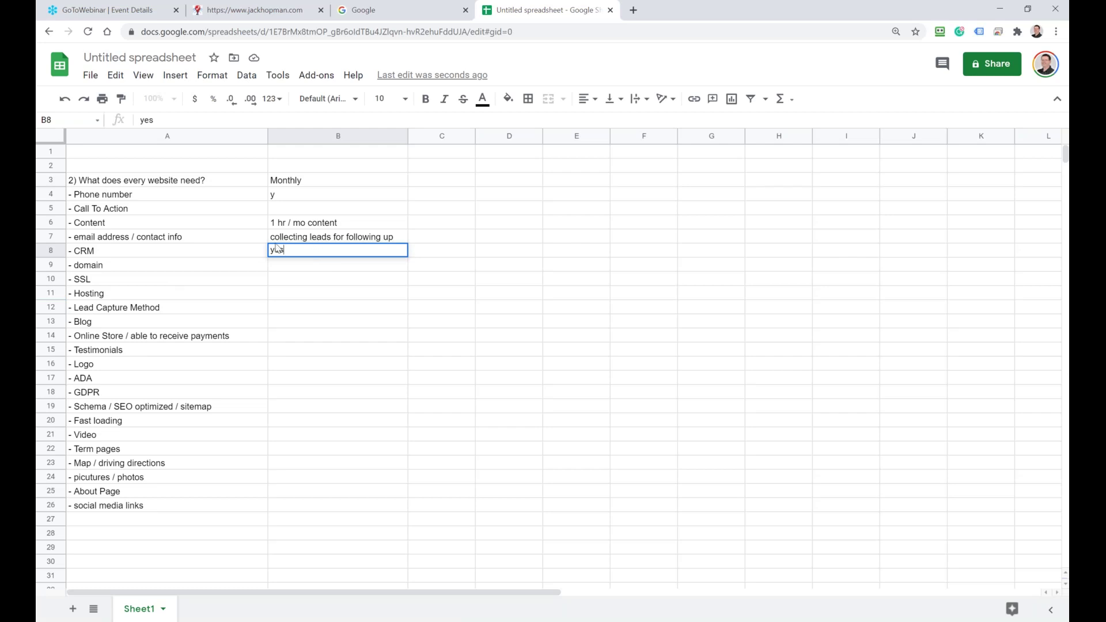
{"action": "key", "text": "BackSpace"}
{"action": "key", "text": "BackSpace"}
{"action": "key", "text": "BackSpace"}
{"action": "type", "text": "my crp"}
{"action": "key", "text": "BackSpace"}
{"action": "key", "text": "BackSpace"}
{"action": "type", "text": "rm"}
{"action": "key", "text": "BackSpace"}
{"action": "key", "text": "BackSpace"}
{"action": "key", "text": "BackSpace"}
{"action": "key", "text": "BackSpace"}
{"action": "key", "text": "BackSpace"}
{"action": "key", "text": "BackSpace"}
{"action": "key", "text": "Return"}
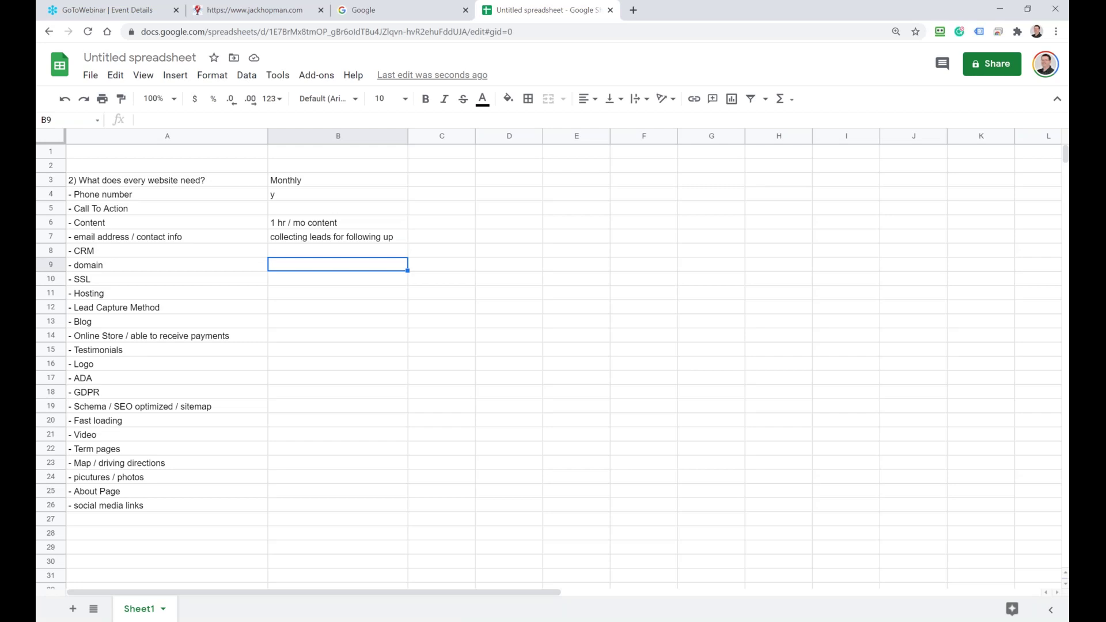
Step: Enter "yearly" in the Monthly column for both the domain and SSL rows
{"action": "type", "text": "yearly"}
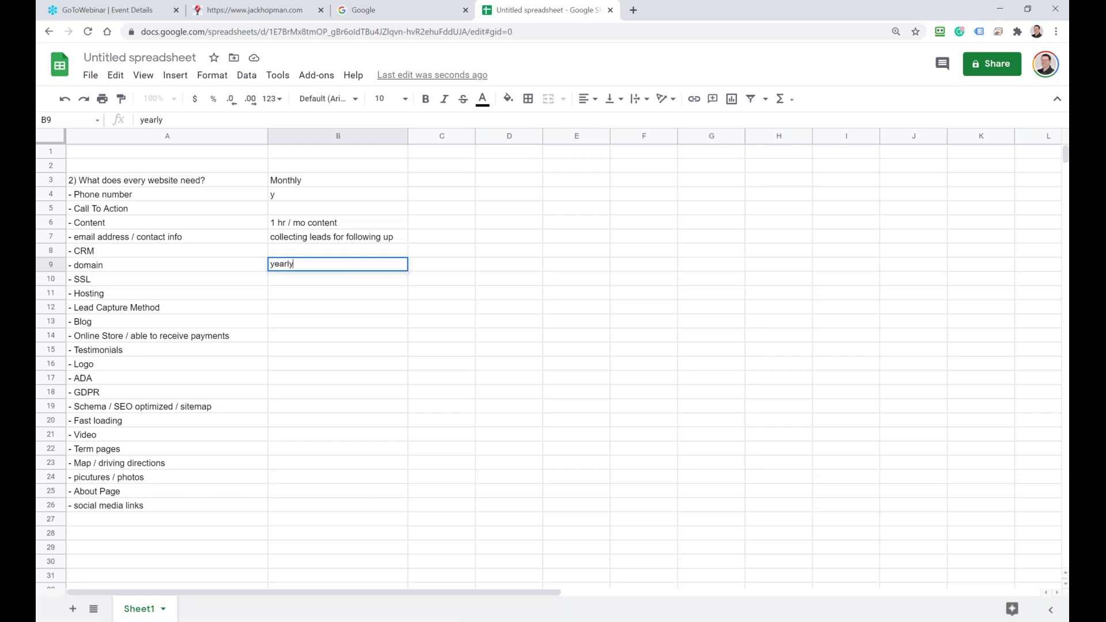
{"action": "key", "text": "Return"}
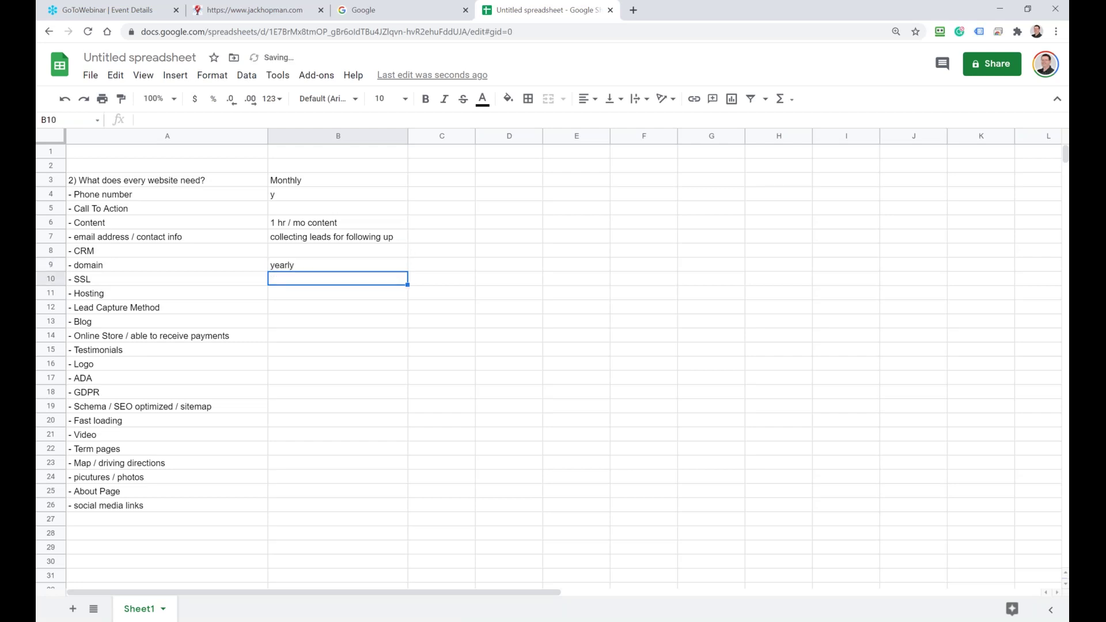
{"action": "type", "text": "yearly"}
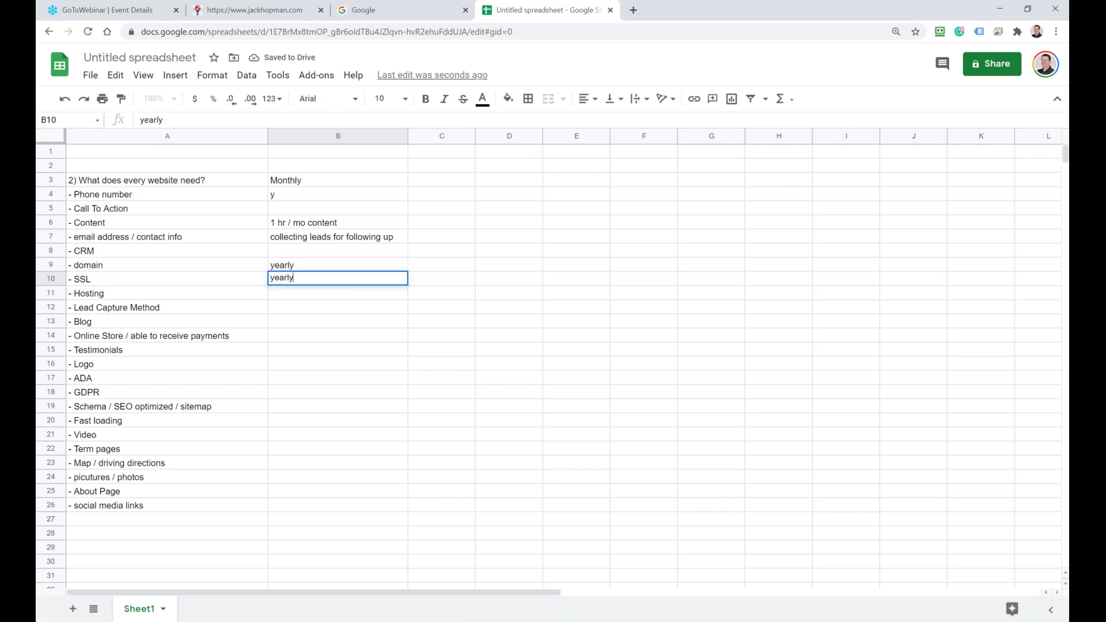
{"action": "key", "text": "Return"}
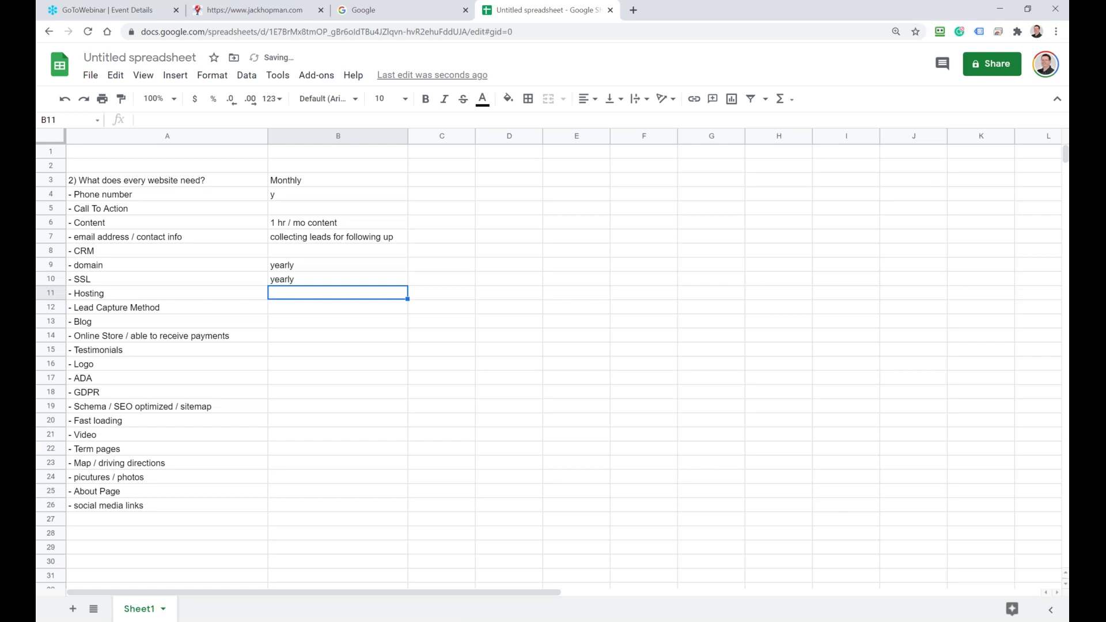
Step: Enter "for sure, include secure managed hosting" in B11 for the Hosting row
{"action": "type", "text": "for s"}
{"action": "key", "text": "BackSpace"}
{"action": "type", "text": "sure,"}
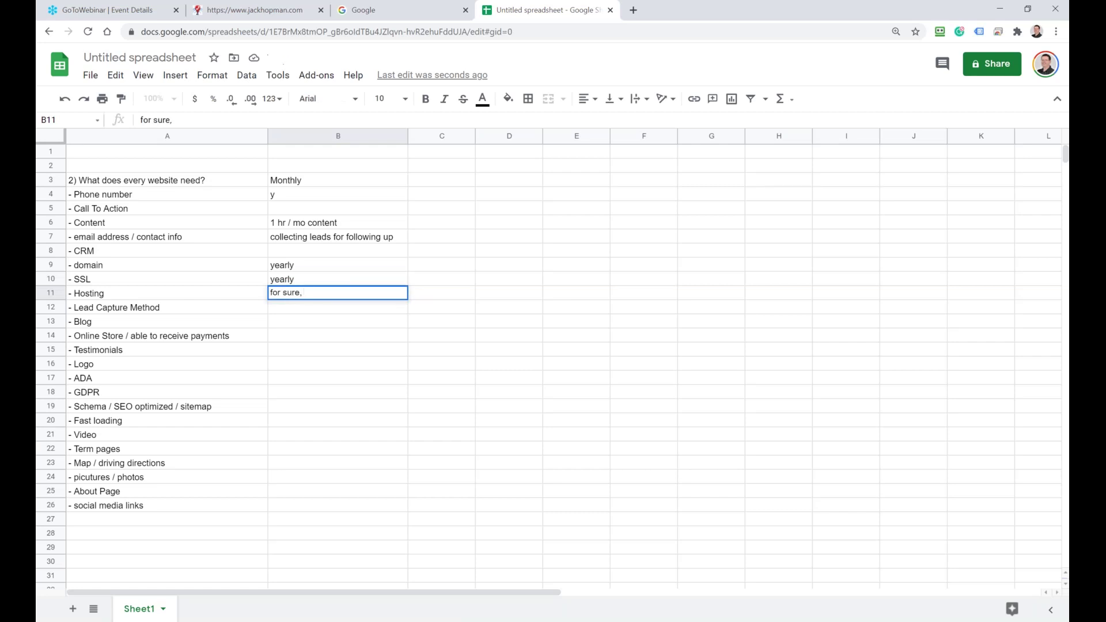
{"action": "type", "text": " include secure manage"}
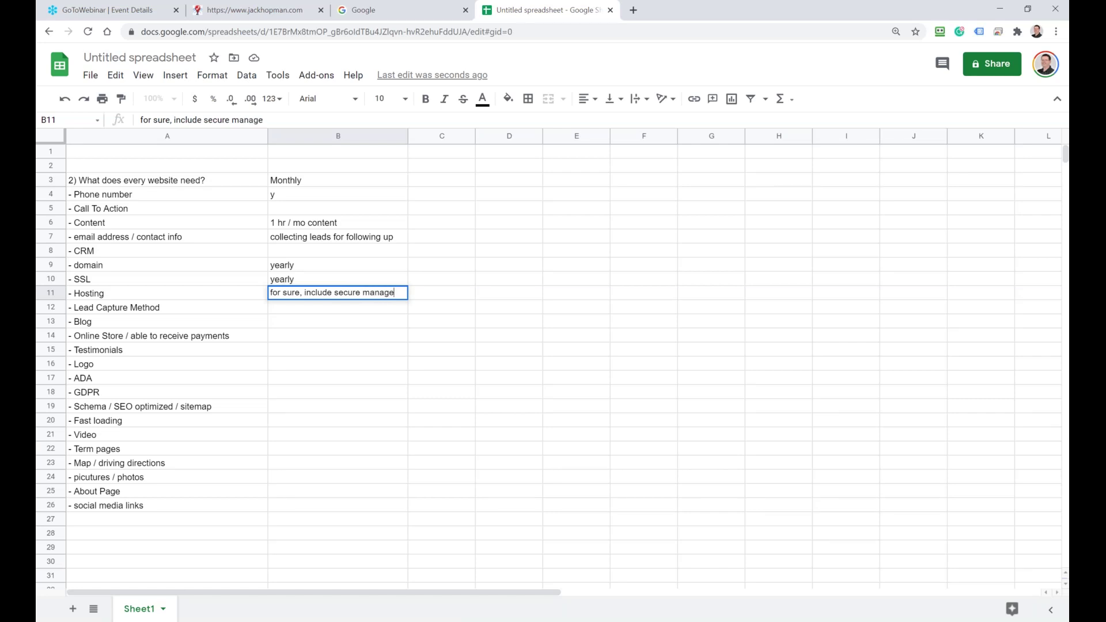
{"action": "type", "text": "d hosting"}
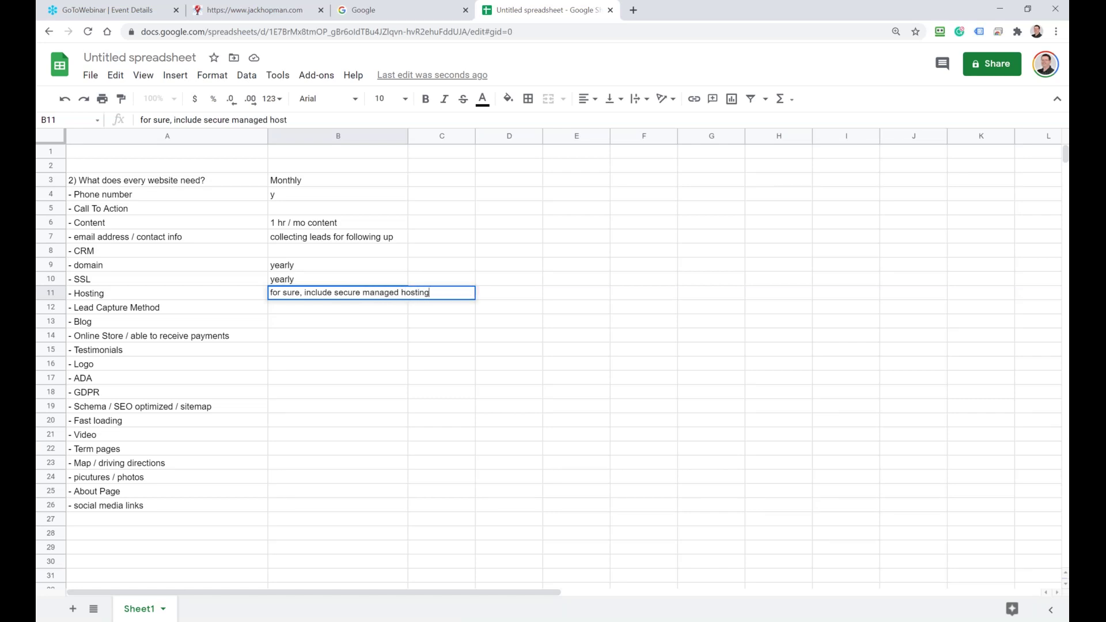
{"action": "key", "text": "Return"}
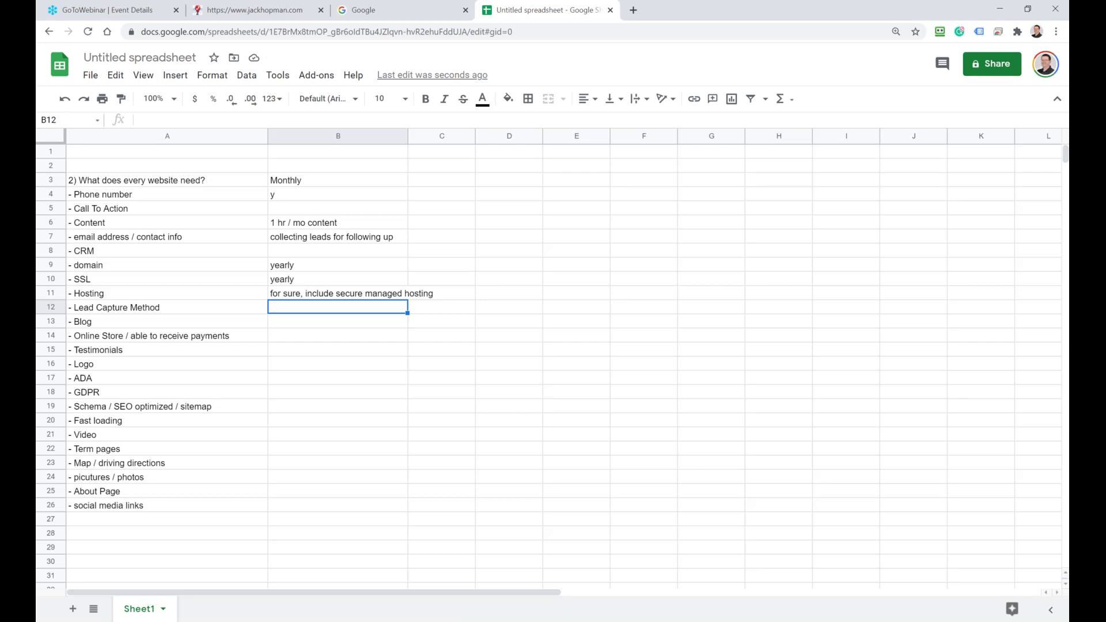
Step: Copy the note "collecting leads for following up" from B7 into B12 for the Lead Capture Method row
{"action": "left_click", "coordinate": [284, 238]}
{"action": "key", "text": "ctrl+c"}
{"action": "left_click", "coordinate": [289, 309]}
{"action": "key", "text": "ctrl+v"}
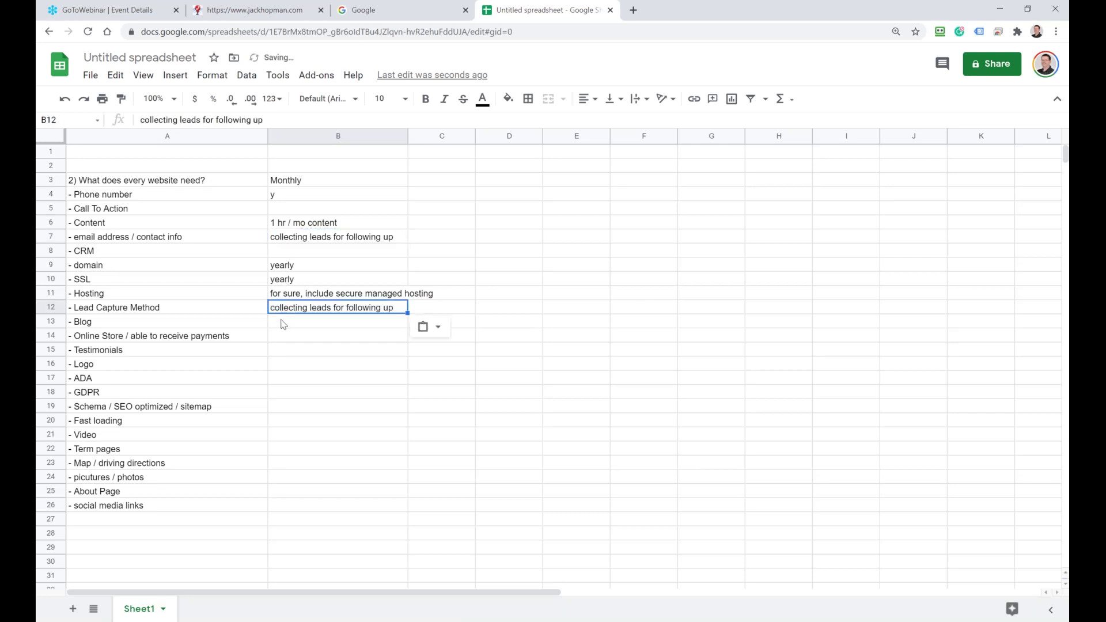
Step: Enter "monhtly updates for raking, Authority - building trust" in B13 for the Blog row and widen column B to fit
{"action": "left_click", "coordinate": [283, 323]}
{"action": "type", "text": "mot"}
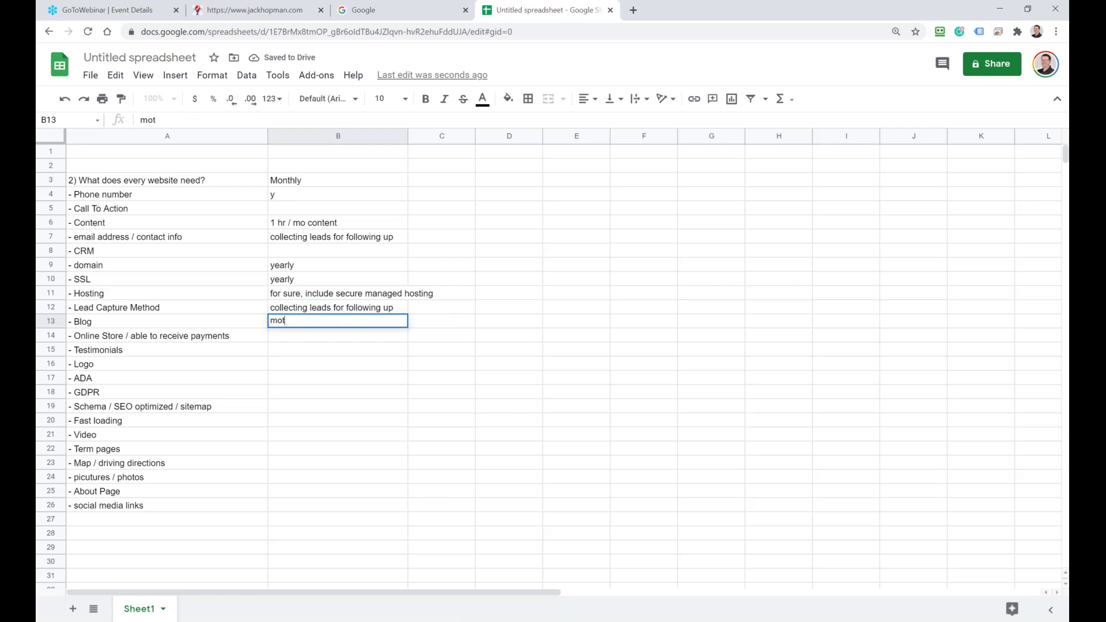
{"action": "key", "text": "BackSpace"}
{"action": "type", "text": "nhtly up"}
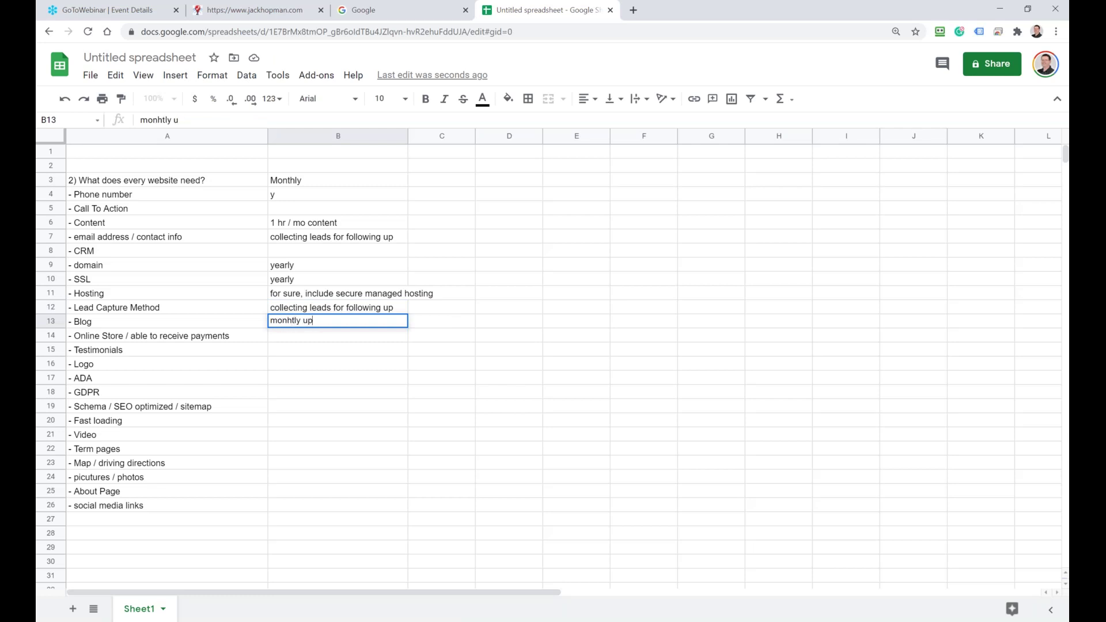
{"action": "type", "text": "dates for rakjing"}
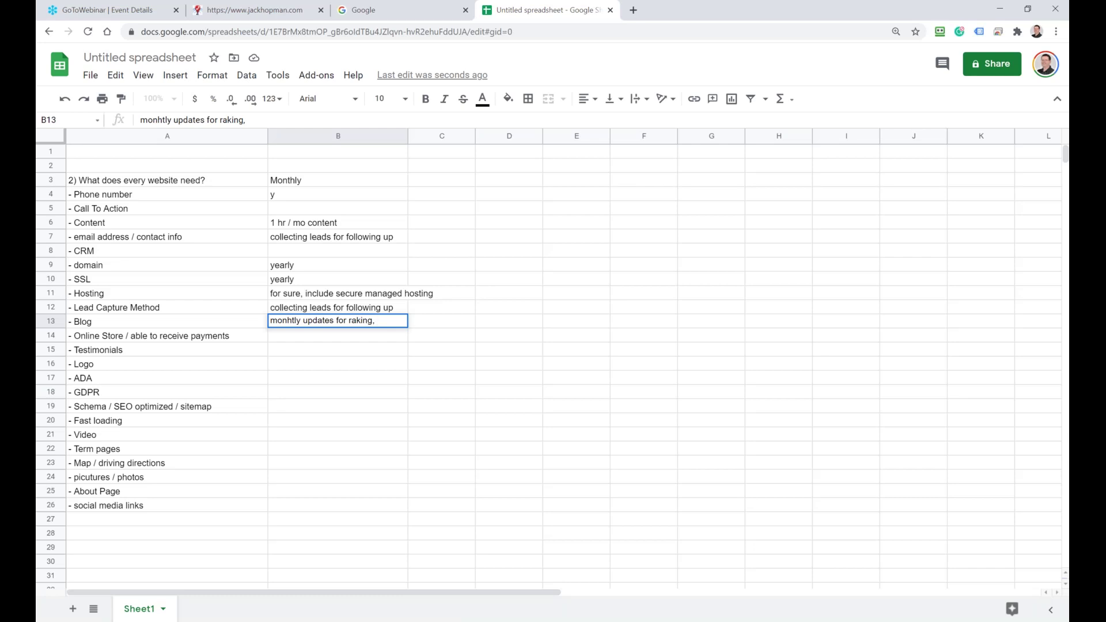
{"action": "type", "text": ", Autho"}
{"action": "key", "text": "BackSpace"}
{"action": "key", "text": "BackSpace"}
{"action": "key", "text": "BackSpace"}
{"action": "key", "text": "BackSpace"}
{"action": "type", "text": "uthority"}
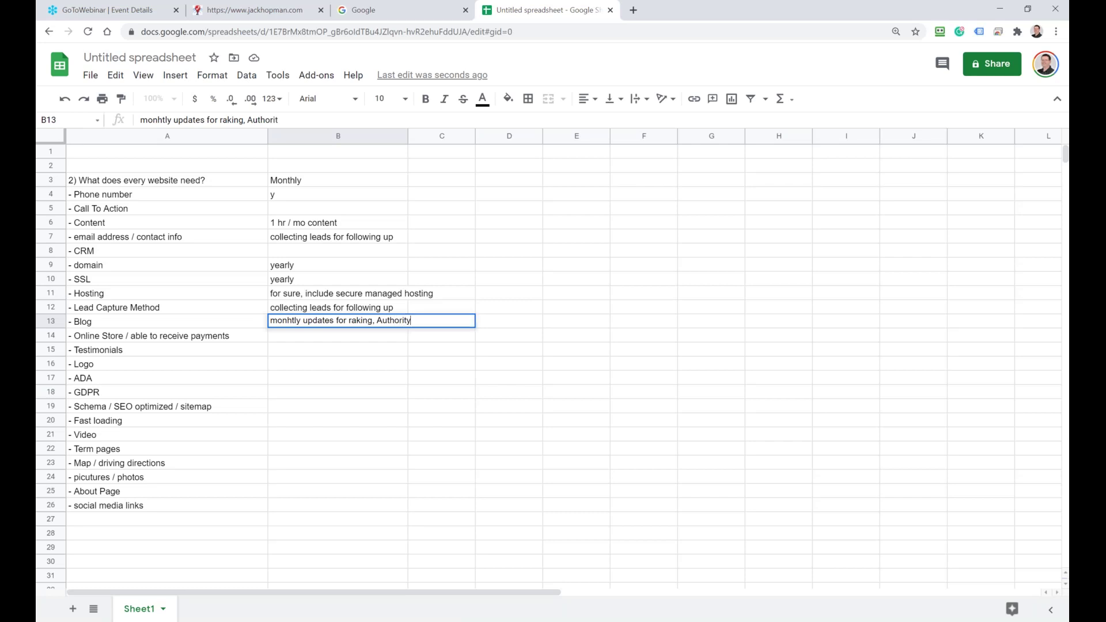
{"action": "type", "text": " - building trust"}
{"action": "key", "text": "Return"}
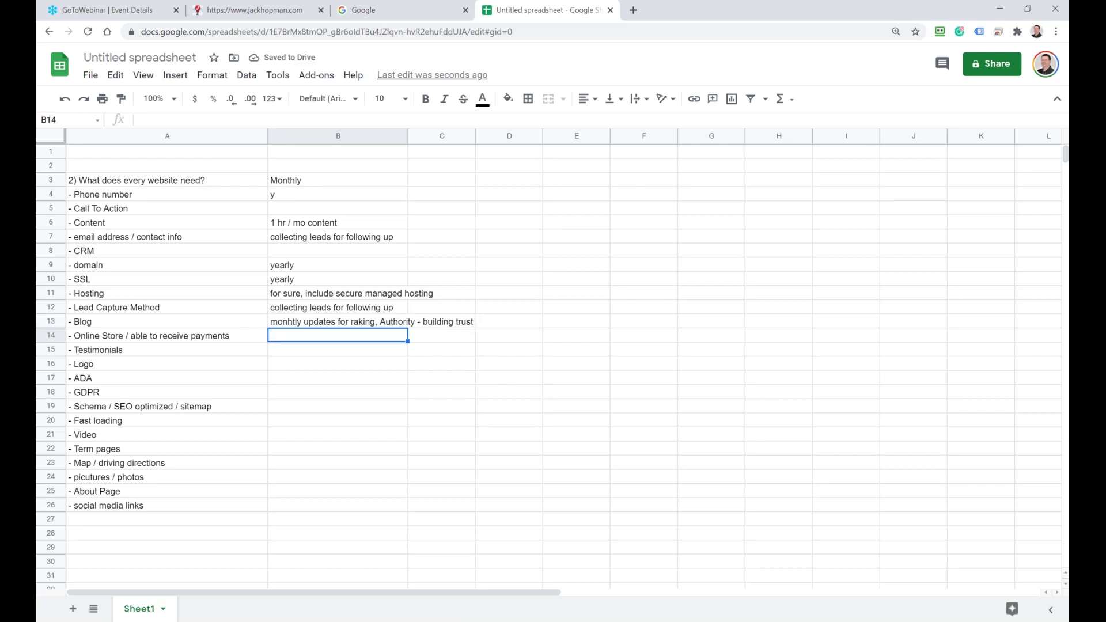
{"action": "double_click", "coordinate": [406, 139]}
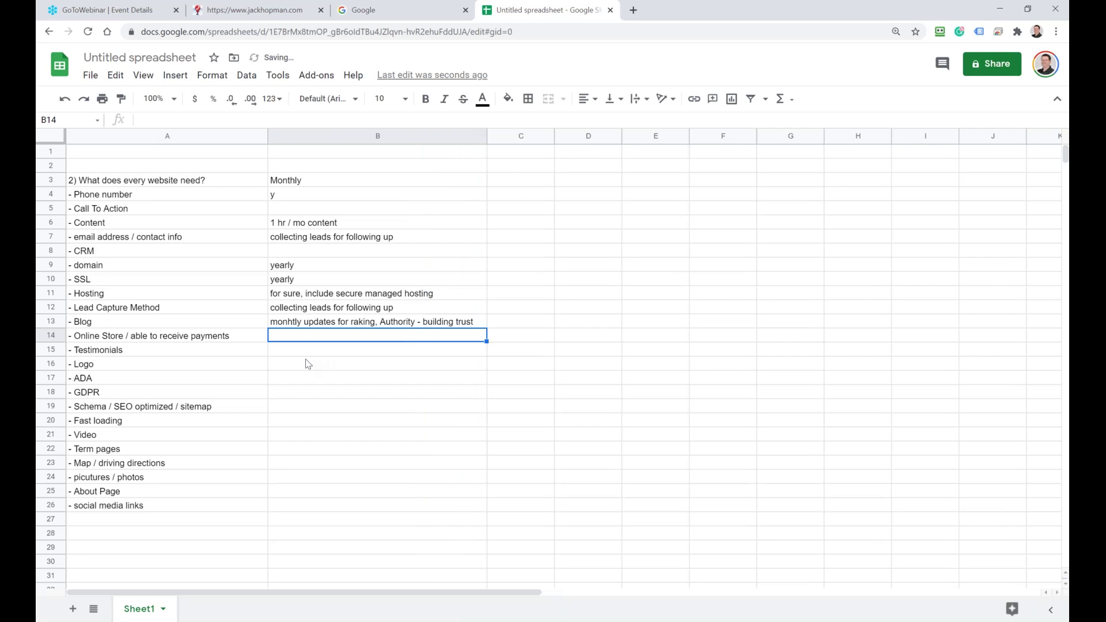
Step: Enter "for sure" in B14 for the Online Store / able to receive payments row
{"action": "type", "text": "for su"}
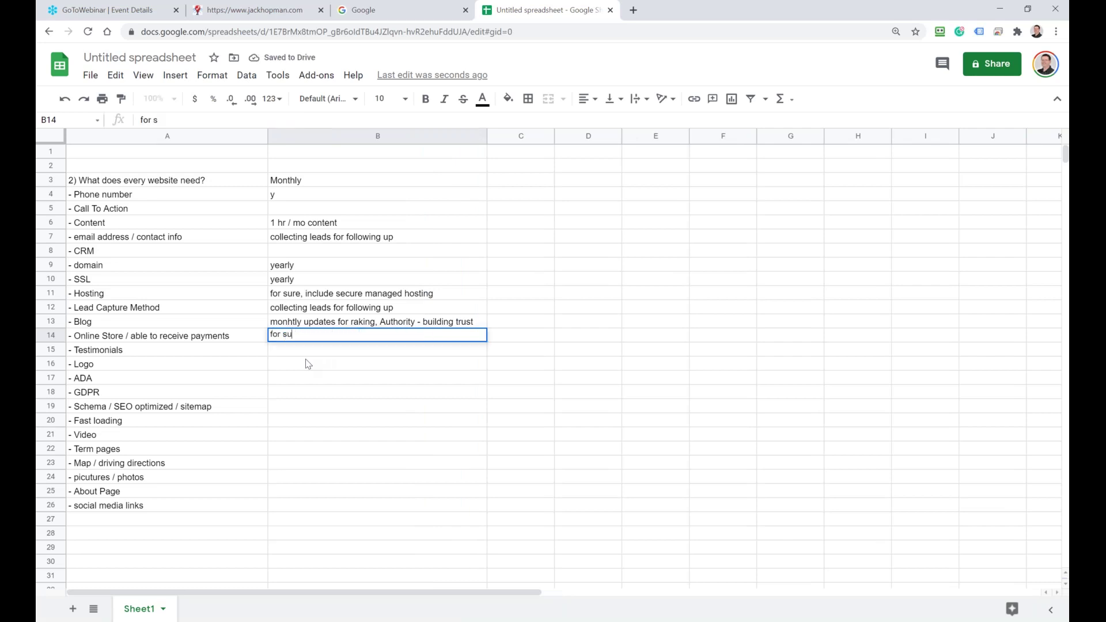
{"action": "type", "text": "re."}
{"action": "key", "text": "Return"}
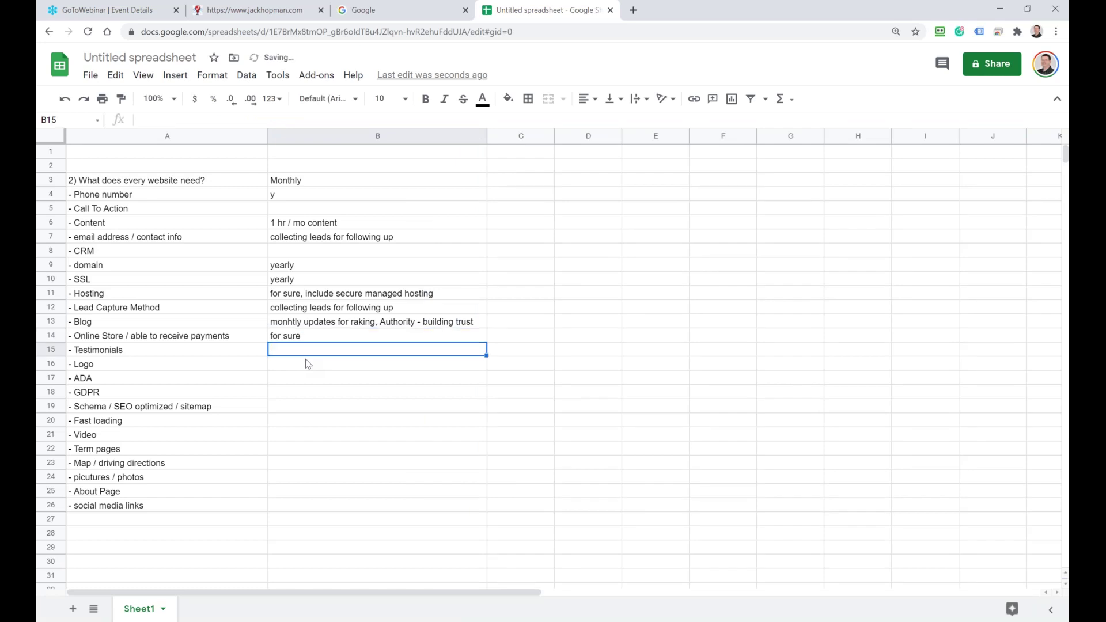
Step: Correct the misspelled "raking" to "ranking" in the Blog note in B13
{"action": "left_click", "coordinate": [308, 321]}
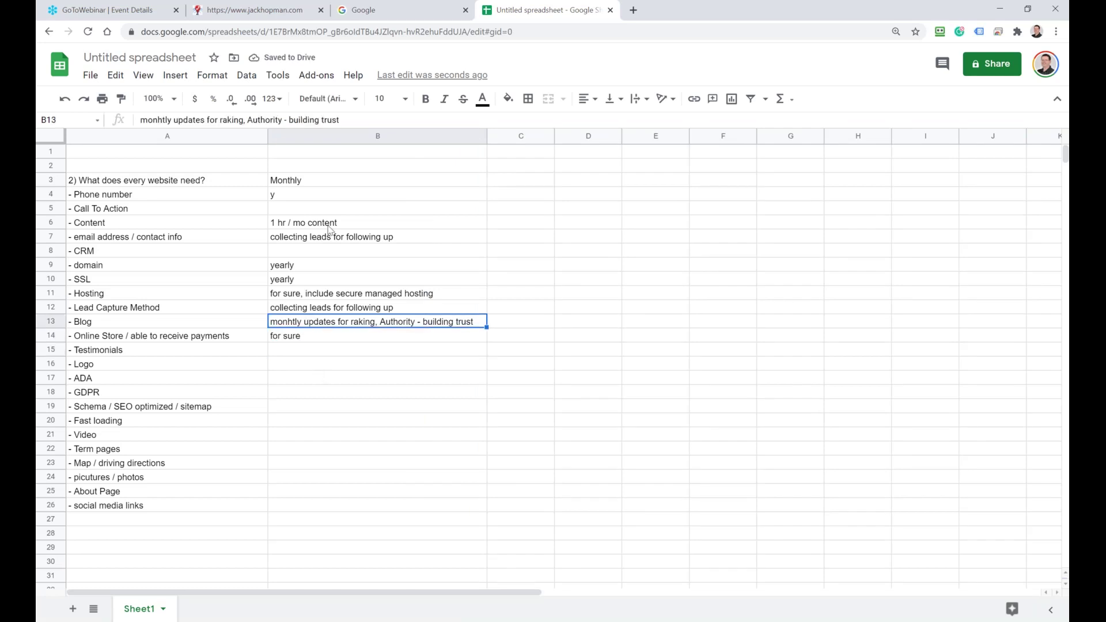
{"action": "left_click", "coordinate": [240, 115]}
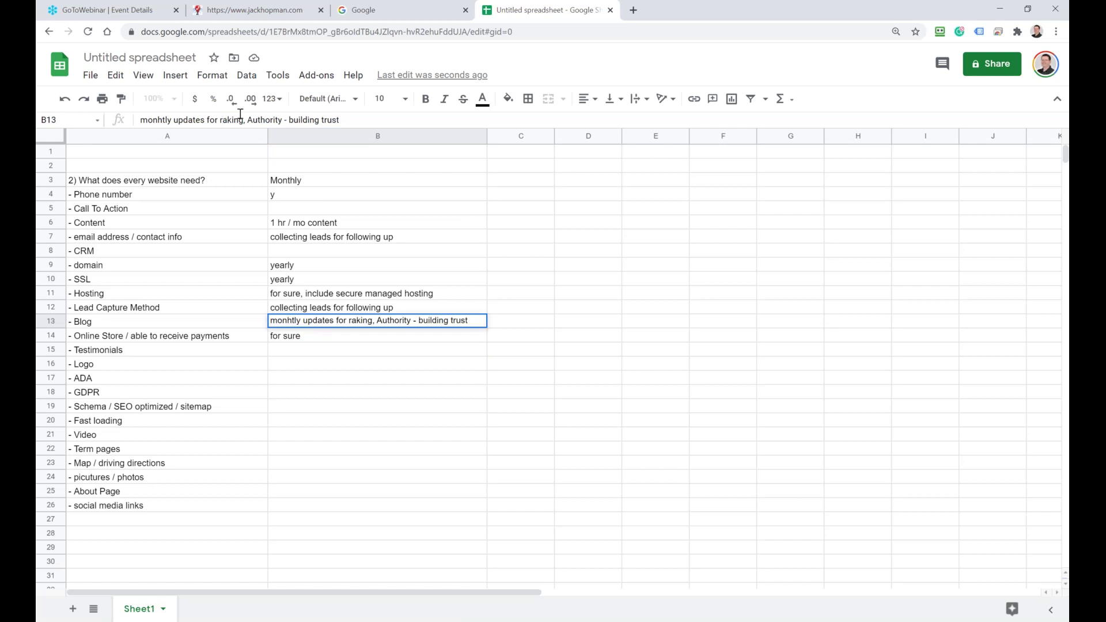
{"action": "type", "text": "n"}
{"action": "key", "text": "Return"}
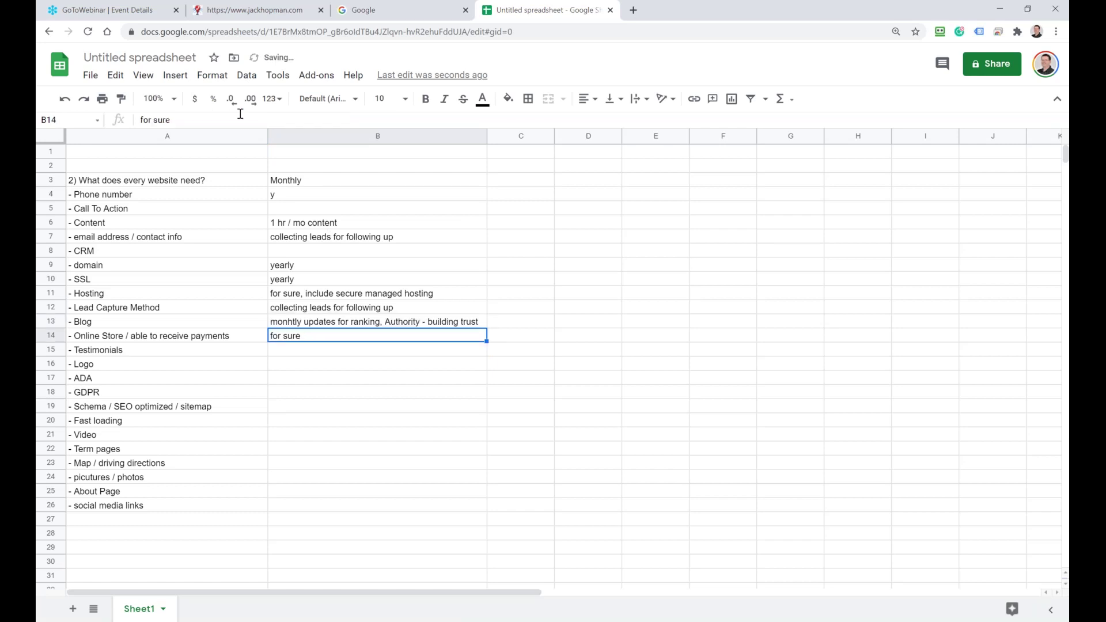
{"action": "key", "text": "Return"}
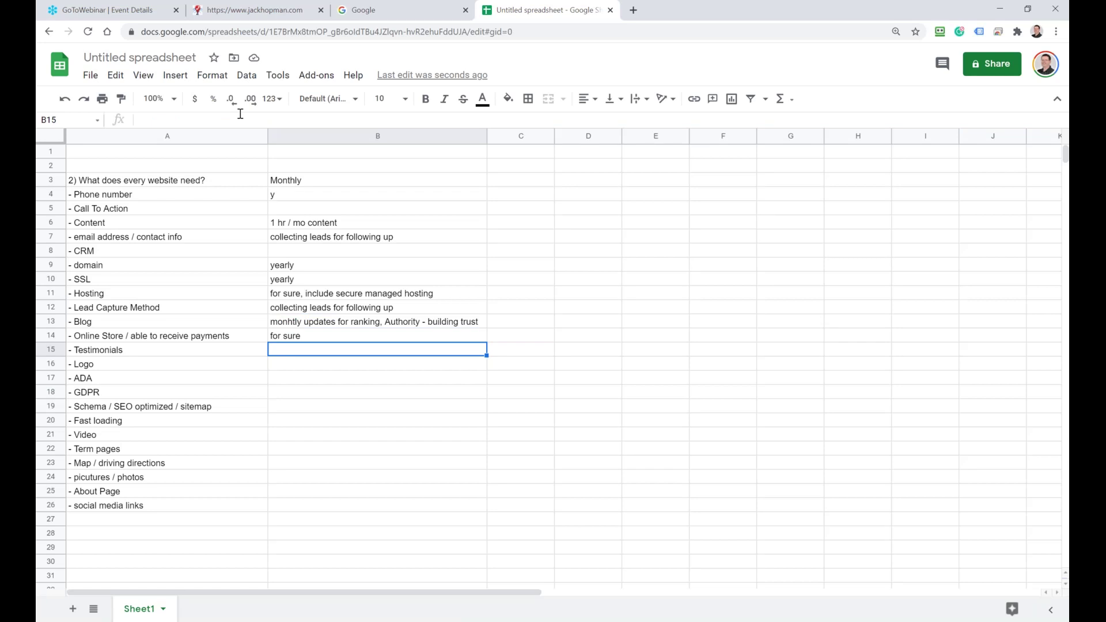
Step: Enter "Video Testimonials collection" in B15 for the Testimonials row
{"action": "key", "text": "shift+Left"}
{"action": "type", "text": "Video"}
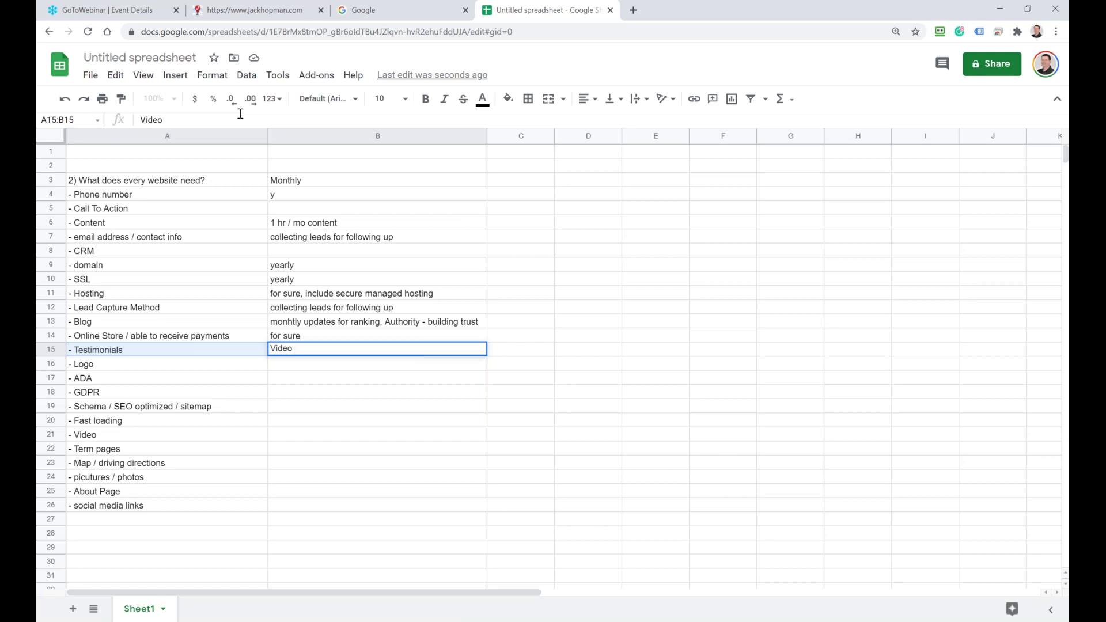
{"action": "type", "text": "Testimonials collection"}
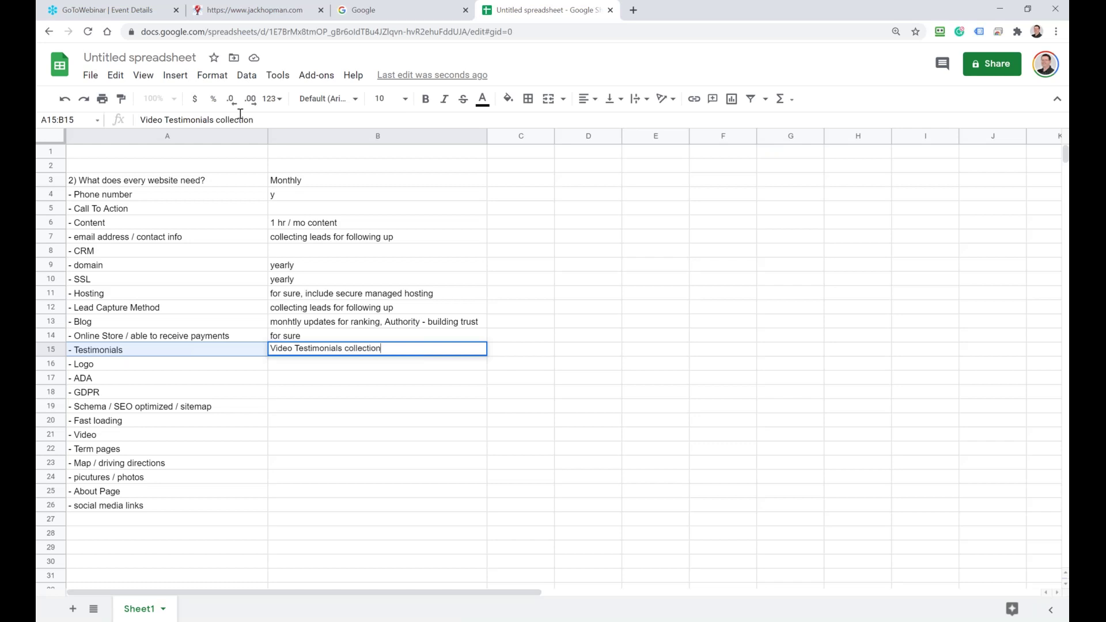
{"action": "key", "text": "Return"}
{"action": "key", "text": "Return"}
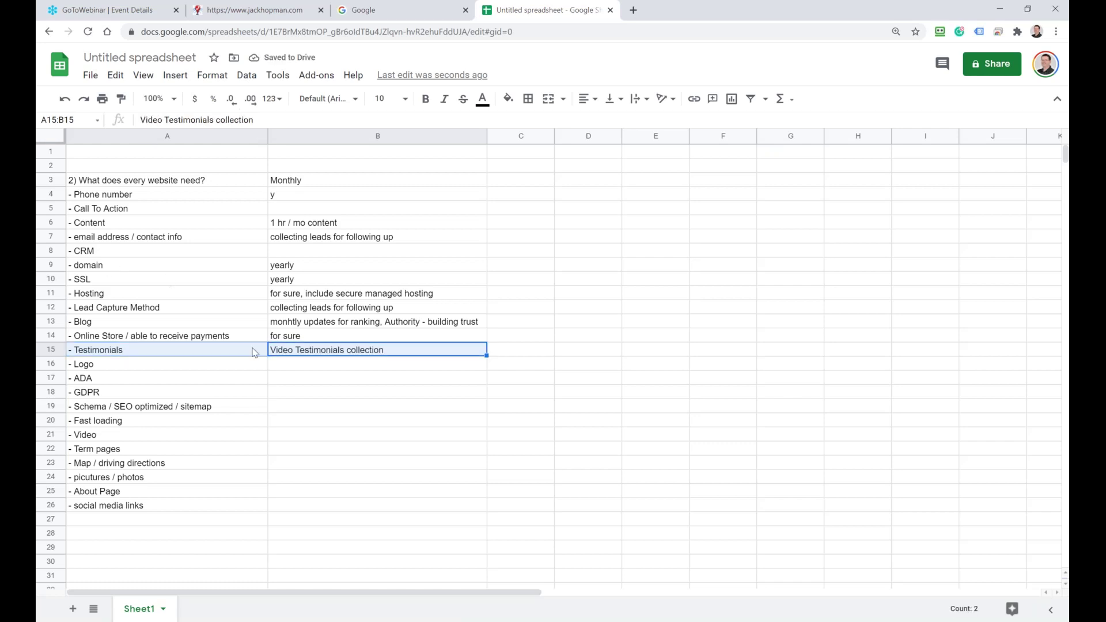
Step: Skip the Logo, ADA, GDPR and Schema rows and enter "Hosting" in B20 for Fast loading
{"action": "left_click", "coordinate": [275, 369]}
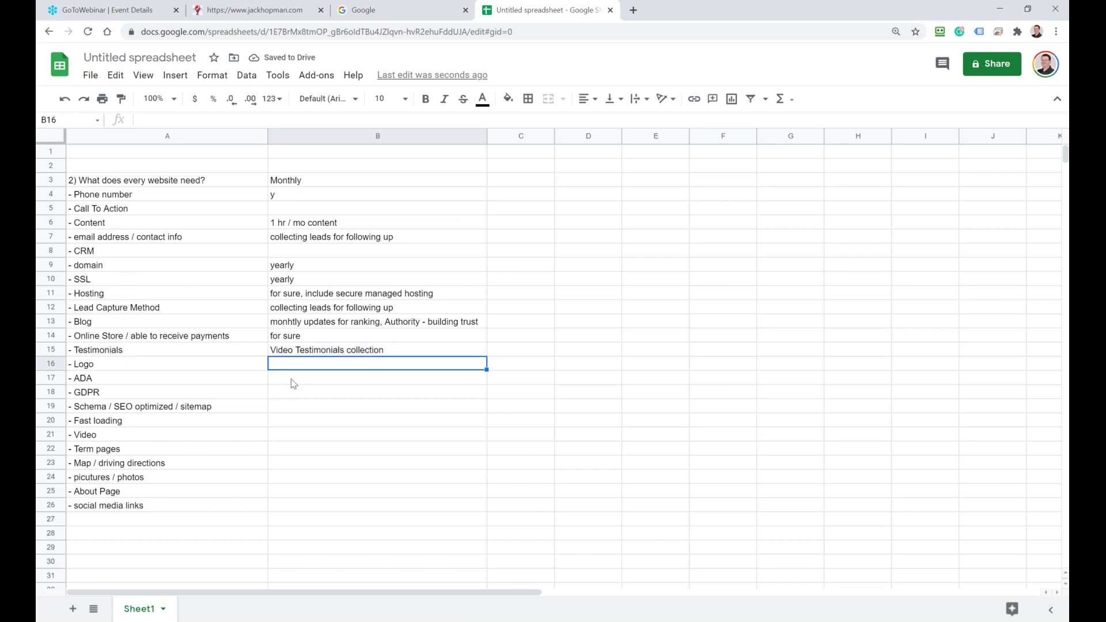
{"action": "left_click", "coordinate": [291, 382]}
{"action": "left_click", "coordinate": [289, 395]}
{"action": "left_click", "coordinate": [284, 406]}
{"action": "left_click", "coordinate": [283, 422]}
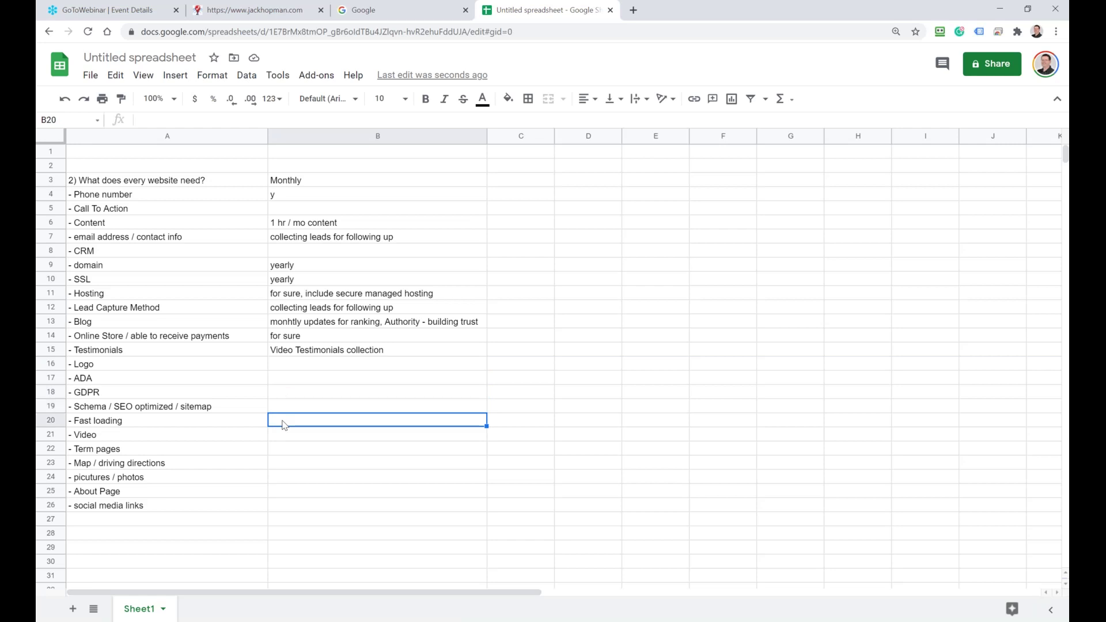
{"action": "type", "text": "Hosting"}
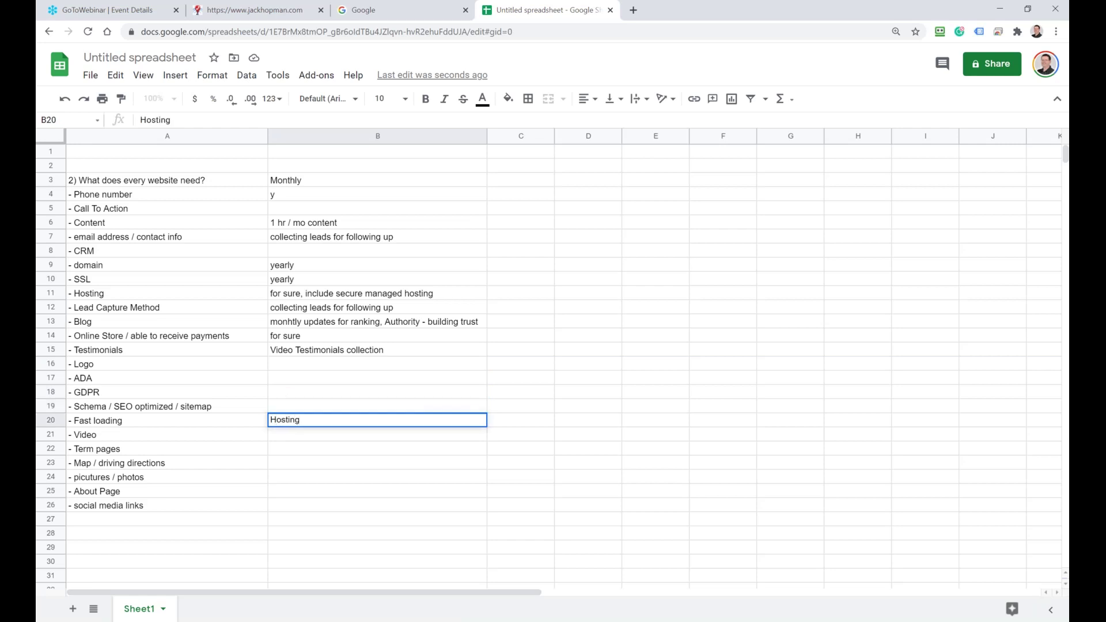
{"action": "key", "text": "Return"}
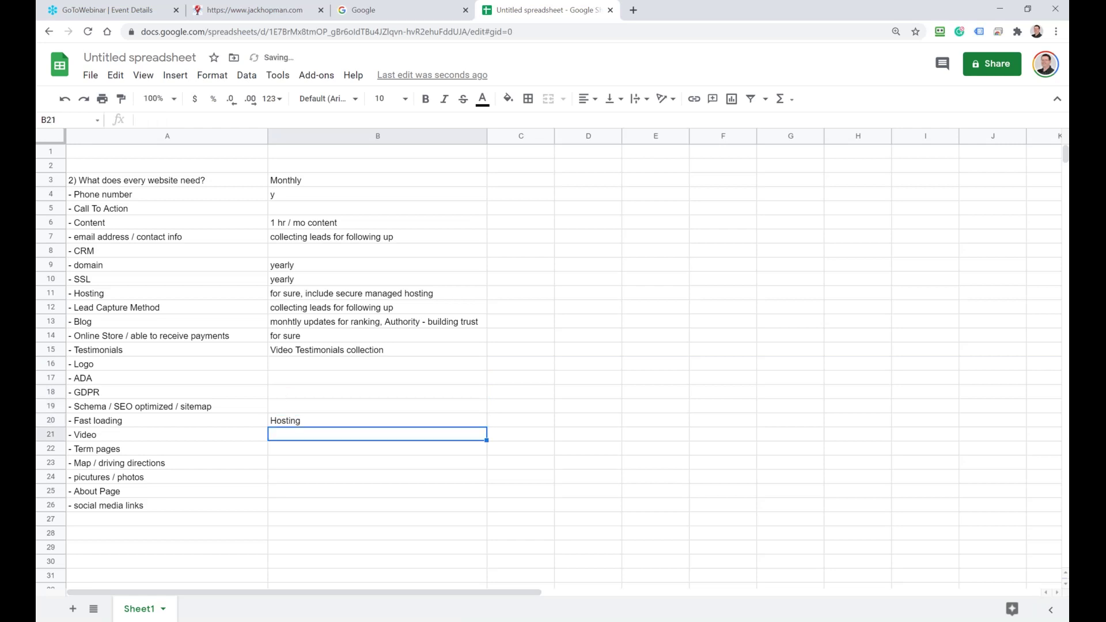
{"action": "type", "text": "one ti"}
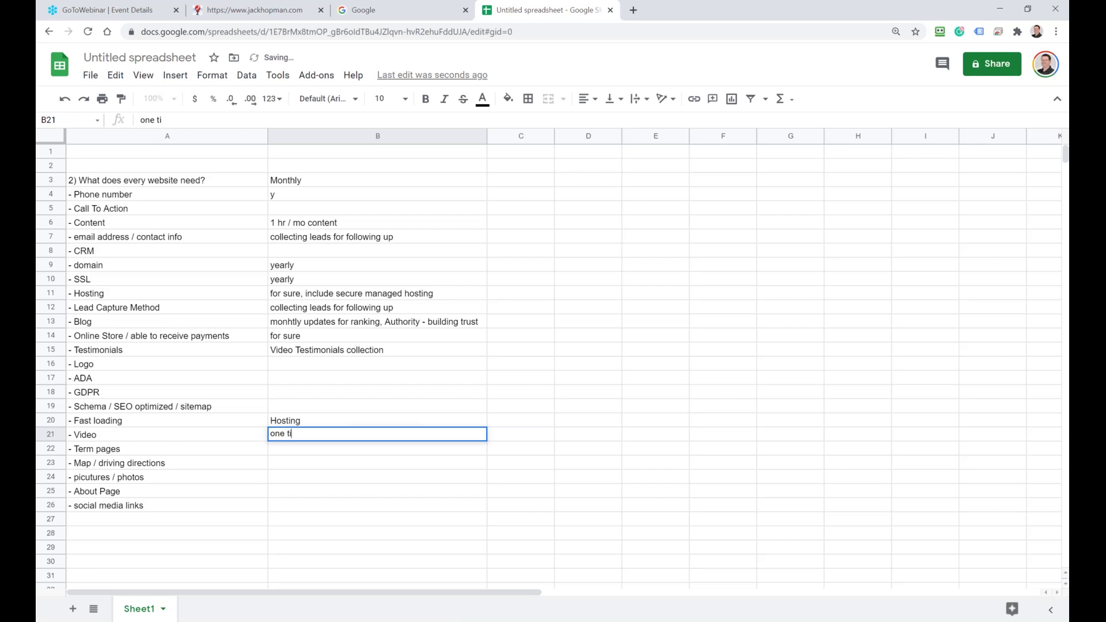
{"action": "key", "text": "BackSpace"}
{"action": "key", "text": "BackSpace"}
{"action": "key", "text": "BackSpace"}
{"action": "key", "text": "BackSpace"}
{"action": "key", "text": "BackSpace"}
{"action": "key", "text": "BackSpace"}
{"action": "key", "text": "Return"}
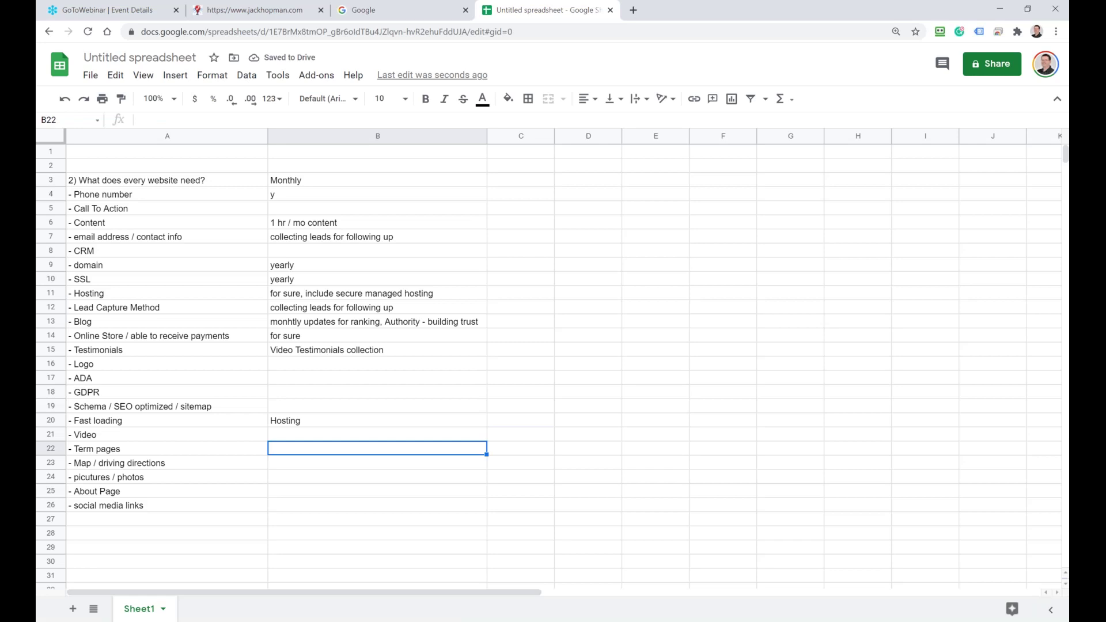
{"action": "key", "text": "Return"}
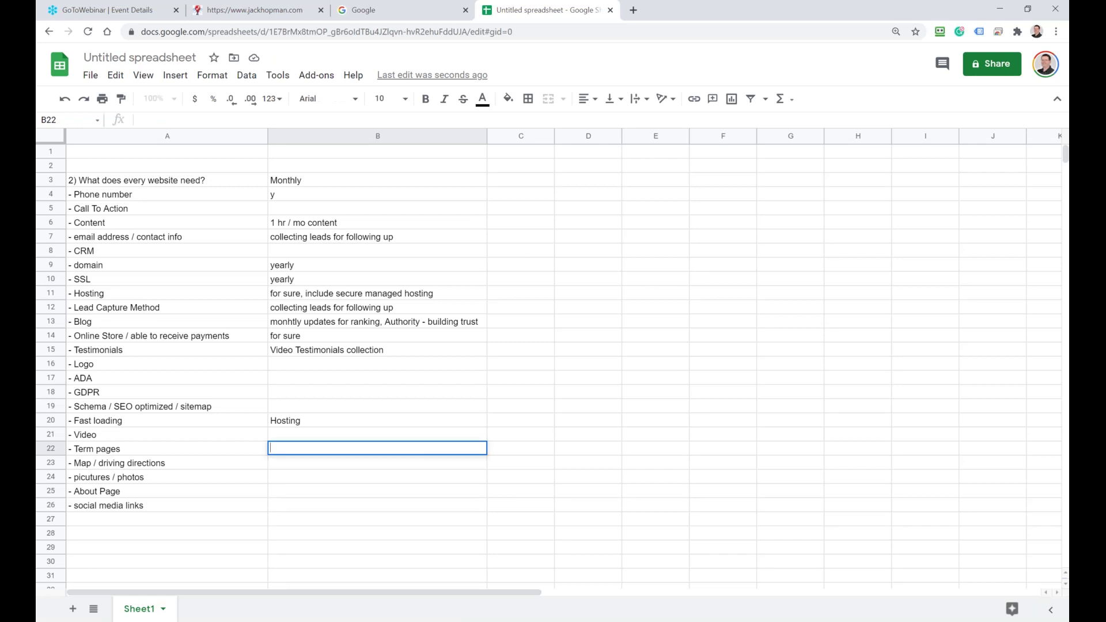
{"action": "key", "text": "Return"}
{"action": "key", "text": "Return"}
{"action": "key", "text": "Return"}
{"action": "key", "text": "Return"}
{"action": "key", "text": "Return"}
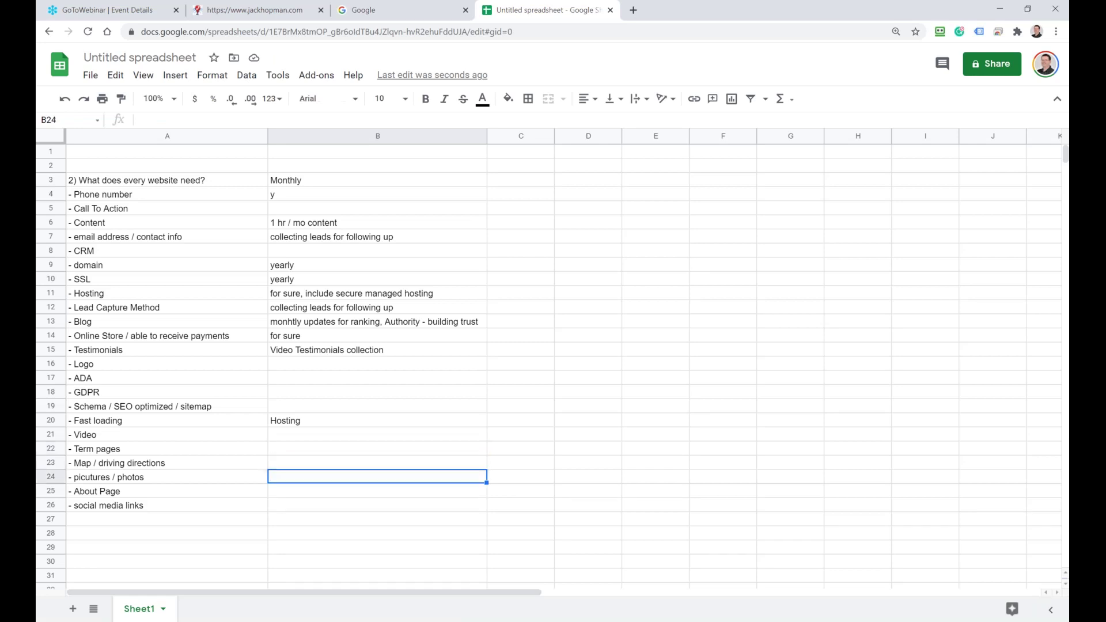
{"action": "key", "text": "Return"}
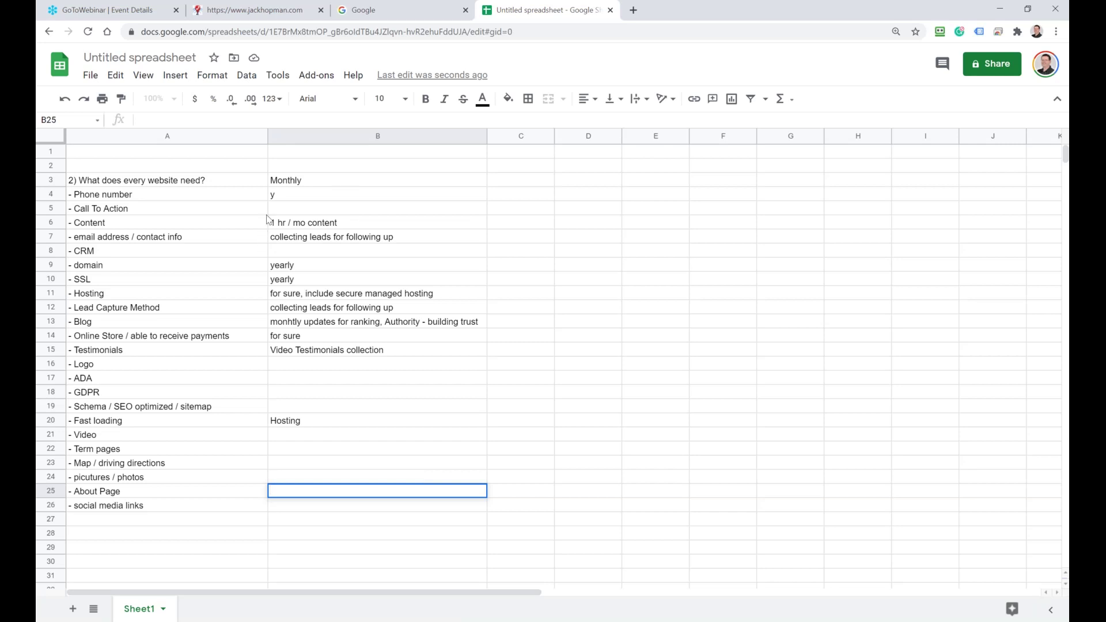
Step: Enter the heading "Package" in B2, above the Monthly heading
{"action": "left_click", "coordinate": [291, 196]}
{"action": "left_click", "coordinate": [310, 167]}
{"action": "type", "text": "Pacia"}
{"action": "key", "text": "BackSpace"}
{"action": "key", "text": "BackSpace"}
{"action": "type", "text": "abck"}
{"action": "key", "text": "BackSpace"}
{"action": "key", "text": "BackSpace"}
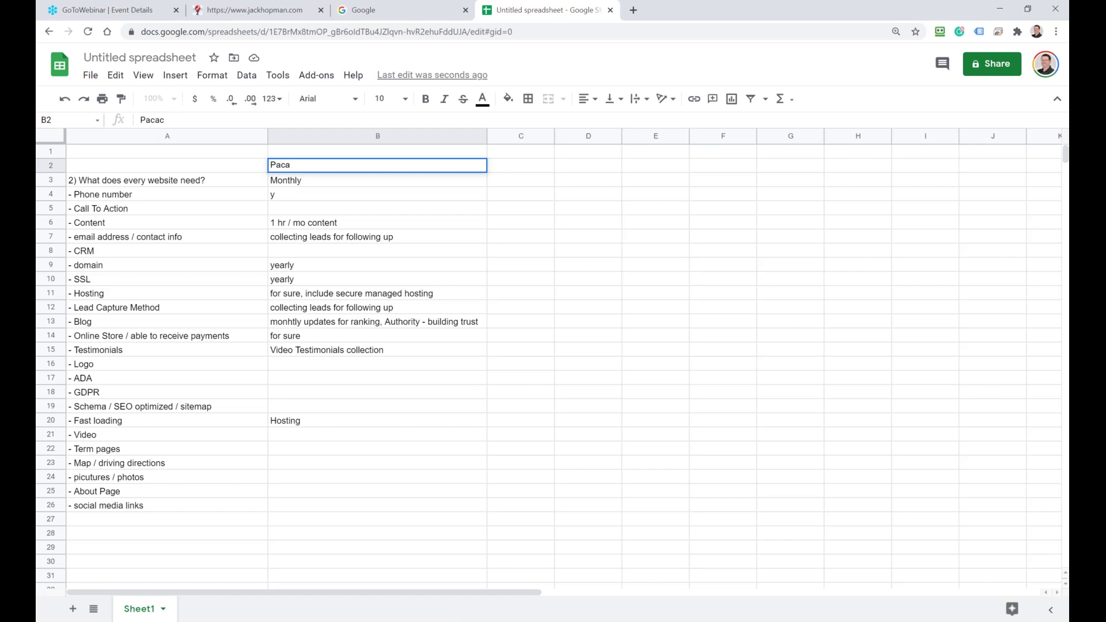
{"action": "key", "text": "BackSpace"}
{"action": "type", "text": "kage"}
{"action": "key", "text": "Return"}
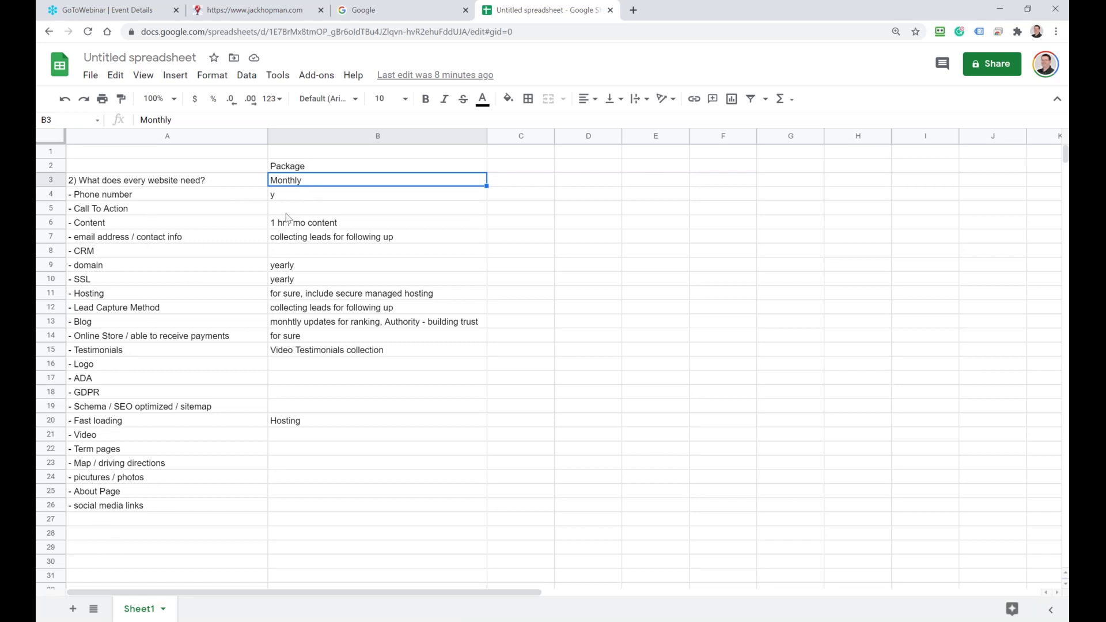
Step: Insert one blank column to the left of the Package / Monthly column and select its cell B2
{"action": "left_click", "coordinate": [340, 139]}
{"action": "right_click", "coordinate": [340, 139]}
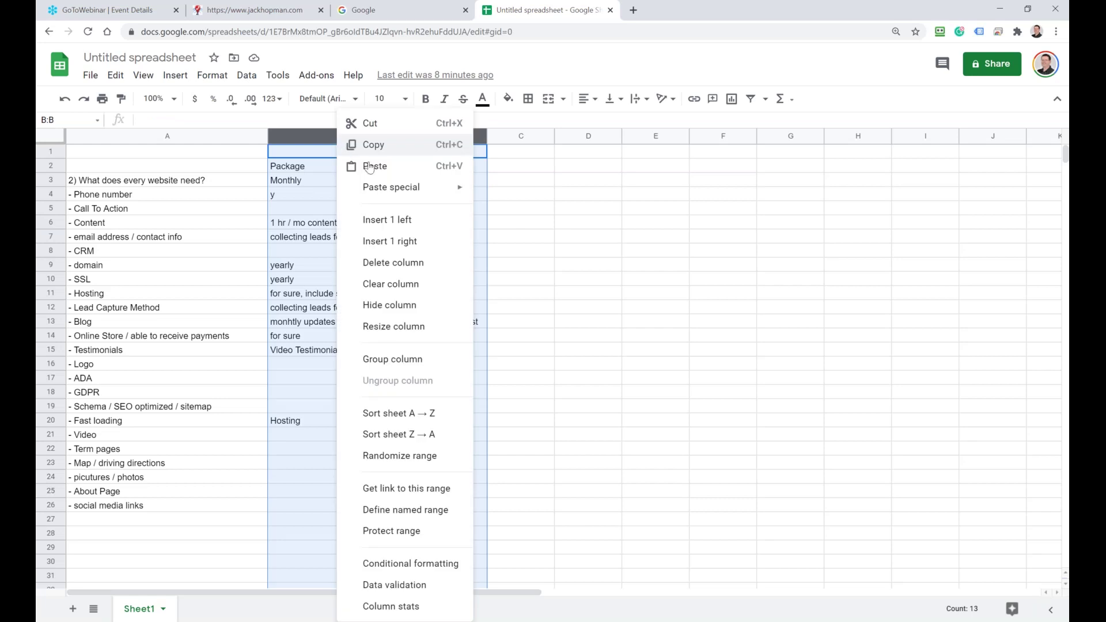
{"action": "left_click", "coordinate": [385, 219]}
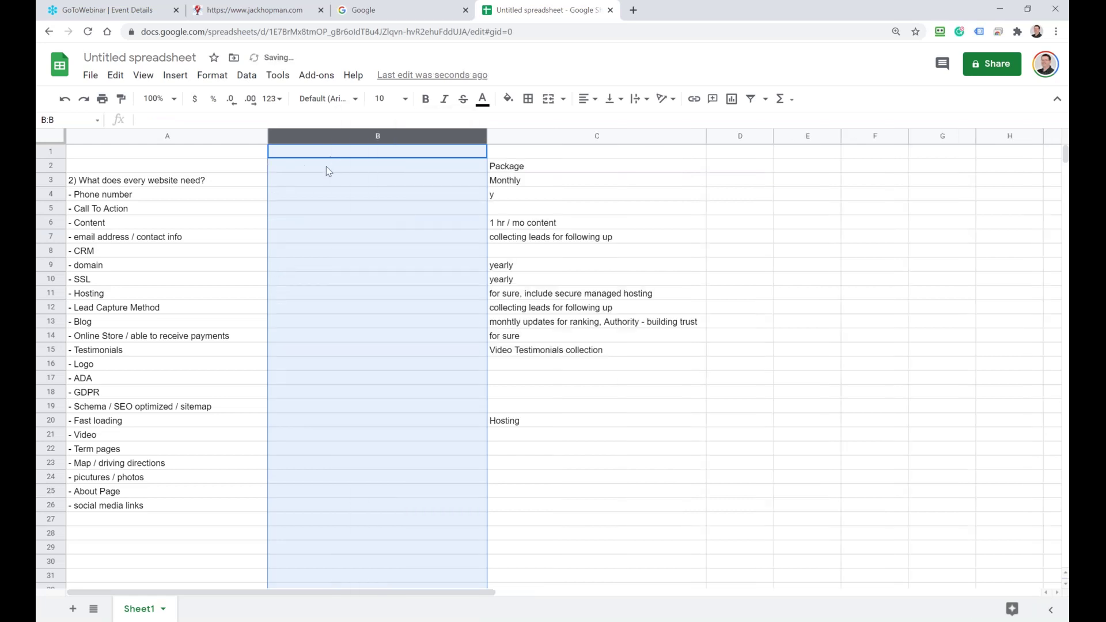
{"action": "left_click", "coordinate": [326, 171], "text": "shift"}
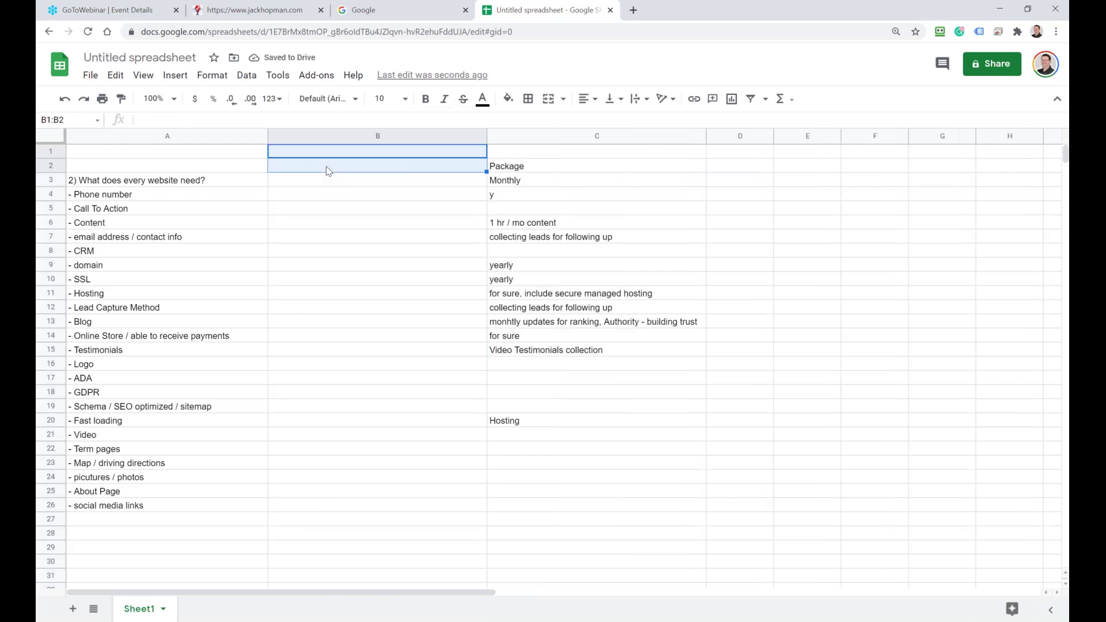
{"action": "left_click", "coordinate": [327, 170]}
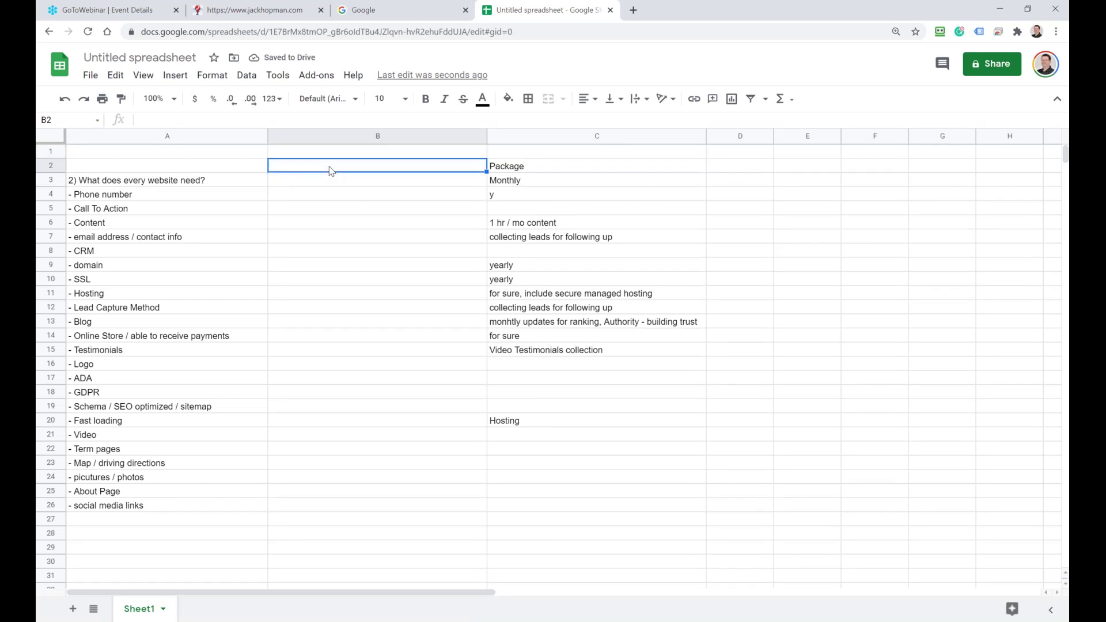
Step: Enter the heading "Score 1 - 10" in B2, beside the Package heading
{"action": "key", "text": "Return"}
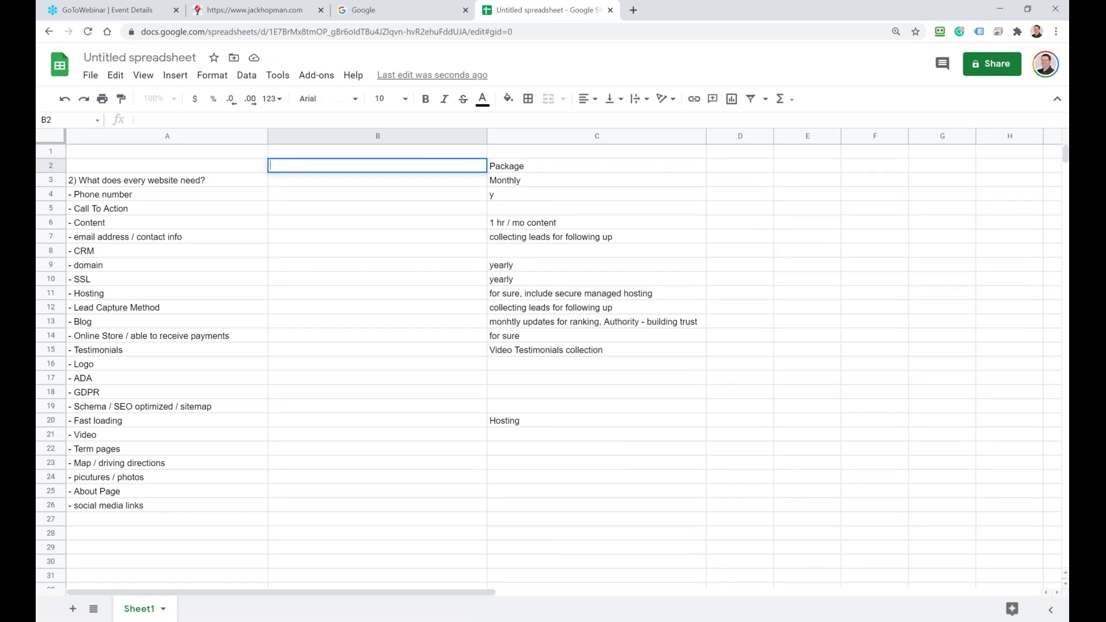
{"action": "type", "text": "Score 1 - 10"}
{"action": "key", "text": "Return"}
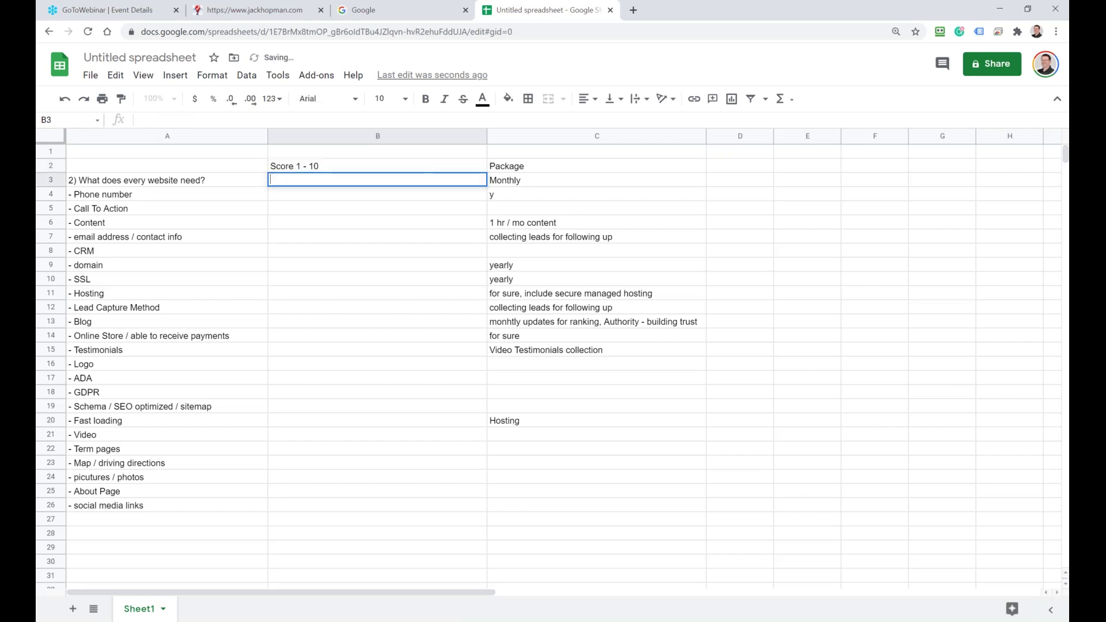
Step: Score Phone number 10 in B4 and Call To Action 5 in B5
{"action": "left_click", "coordinate": [377, 194]}
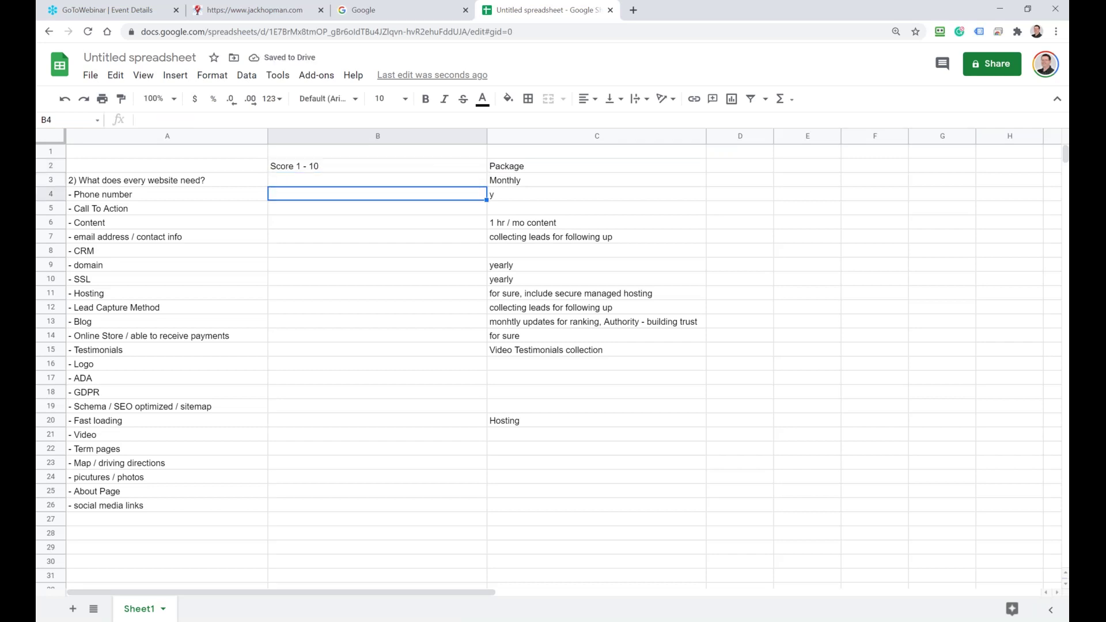
{"action": "type", "text": "10"}
{"action": "key", "text": "Return"}
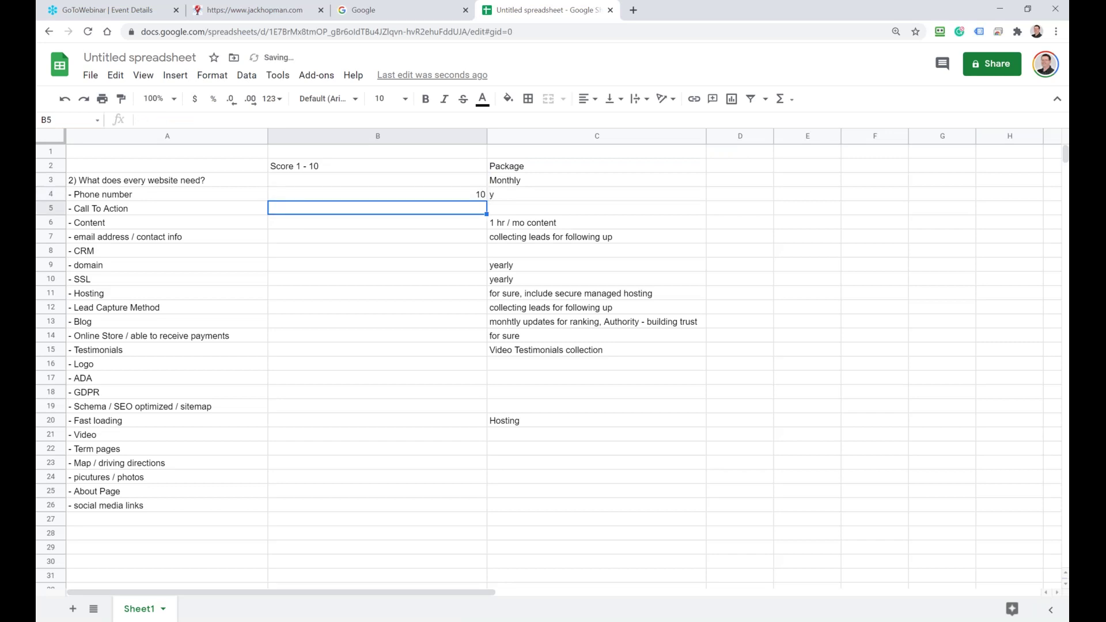
{"action": "type", "text": "5"}
{"action": "key", "text": "Return"}
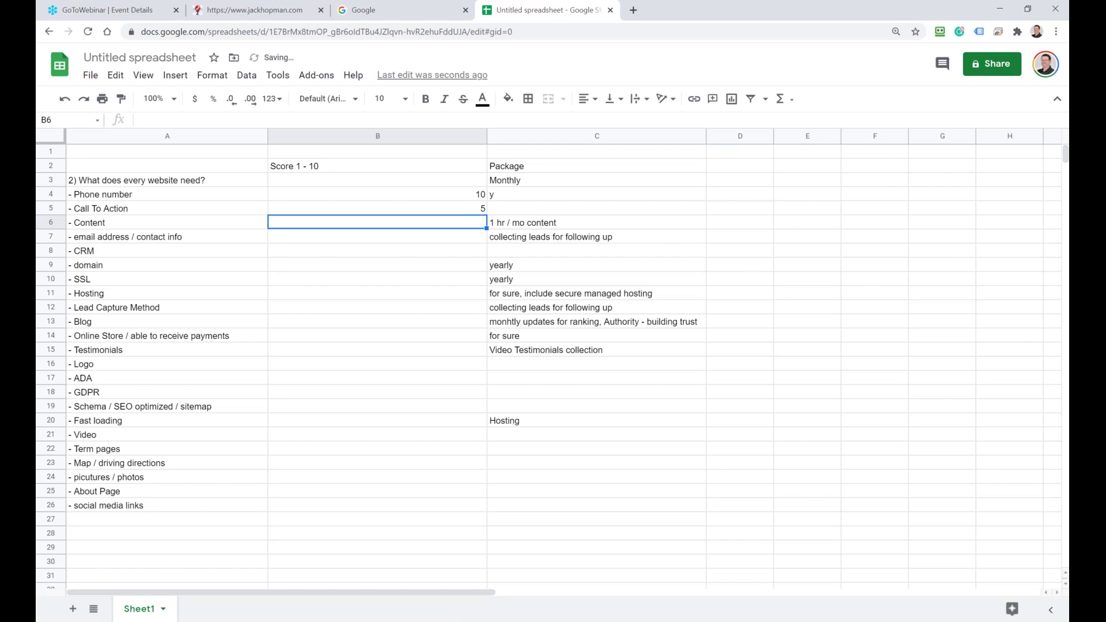
Step: Center-align the whole score column B
{"action": "left_click", "coordinate": [351, 136]}
{"action": "left_click", "coordinate": [584, 99]}
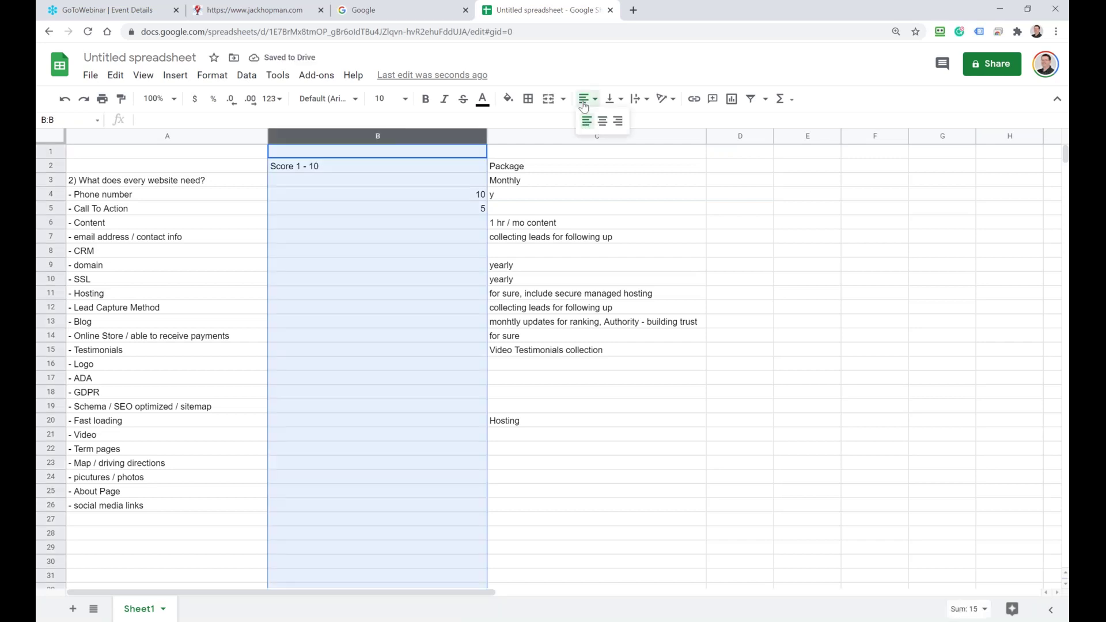
{"action": "left_click", "coordinate": [600, 119]}
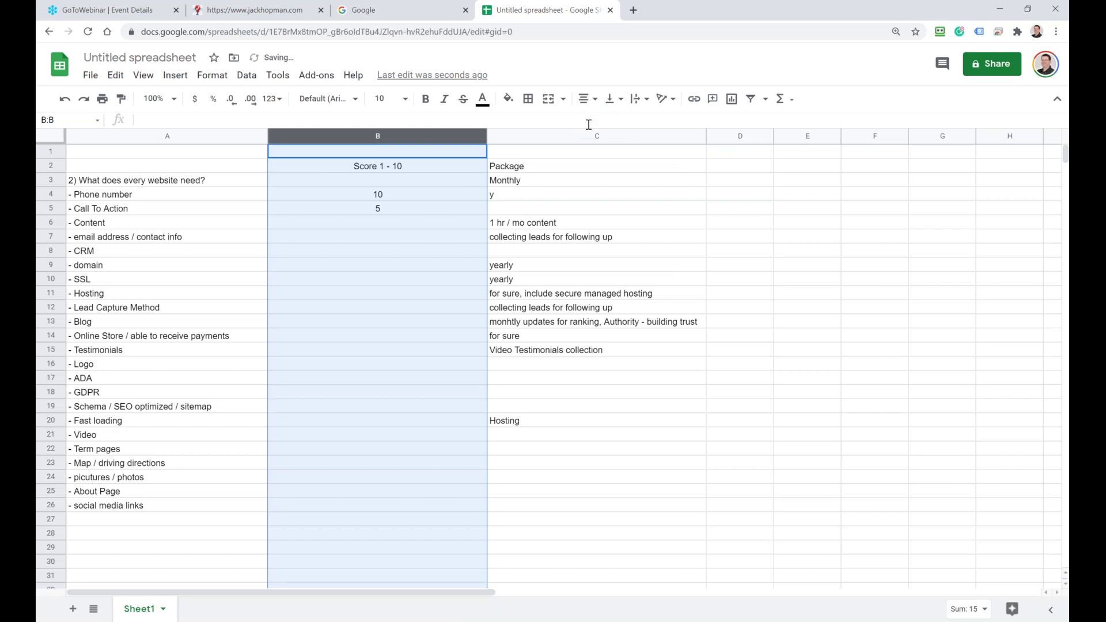
{"action": "left_click", "coordinate": [398, 190]}
Step: Enter scores in B6:B9: 5 for Content, 10 for email address / contact info, 0 for CRM and 10 for domain
{"action": "left_click", "coordinate": [366, 225]}
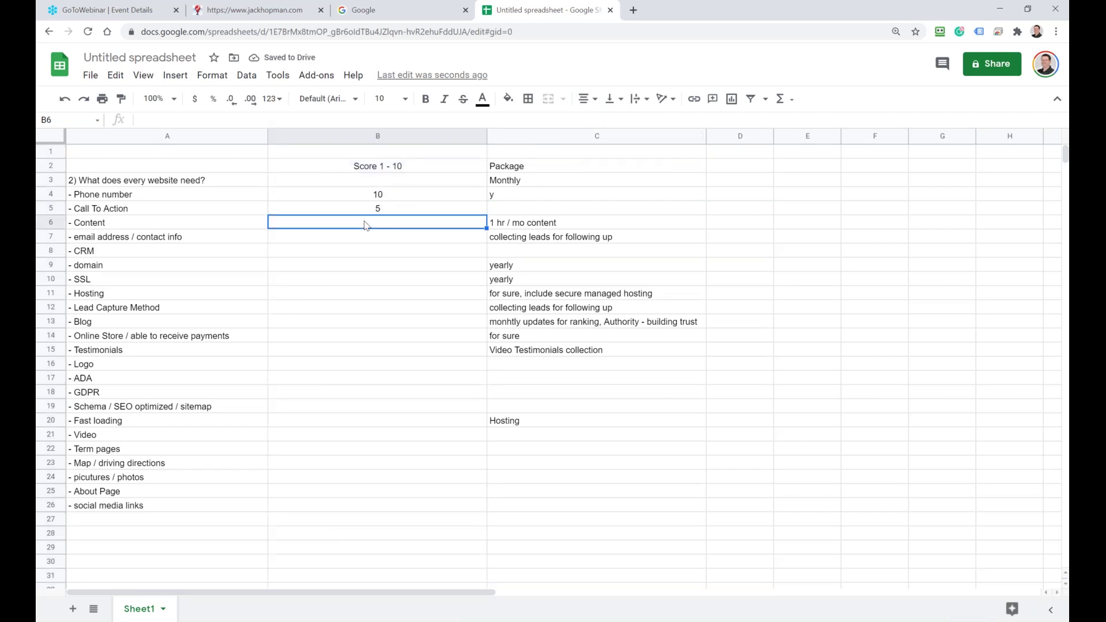
{"action": "type", "text": "5"}
{"action": "key", "text": "Return"}
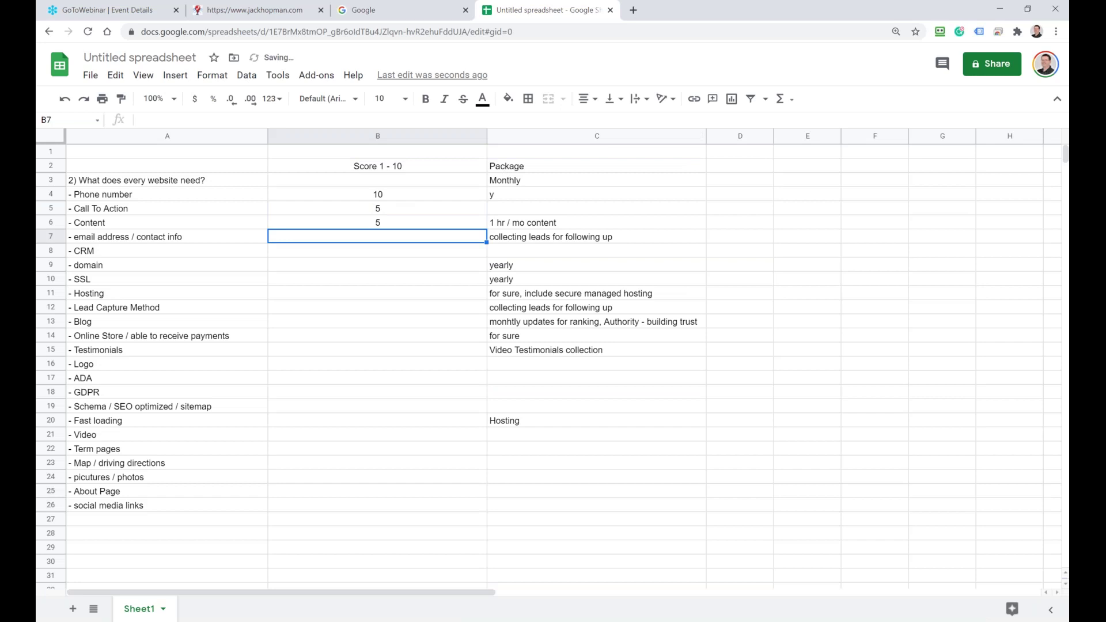
{"action": "type", "text": "10"}
{"action": "key", "text": "Return"}
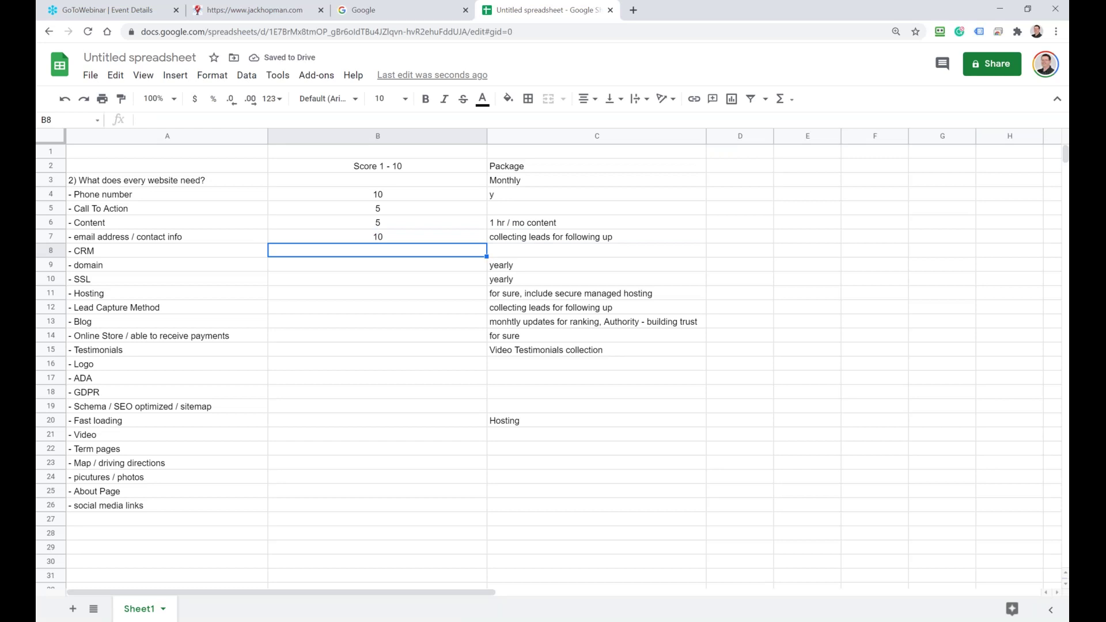
{"action": "type", "text": "0"}
{"action": "key", "text": "Return"}
{"action": "type", "text": "10"}
{"action": "key", "text": "Return"}
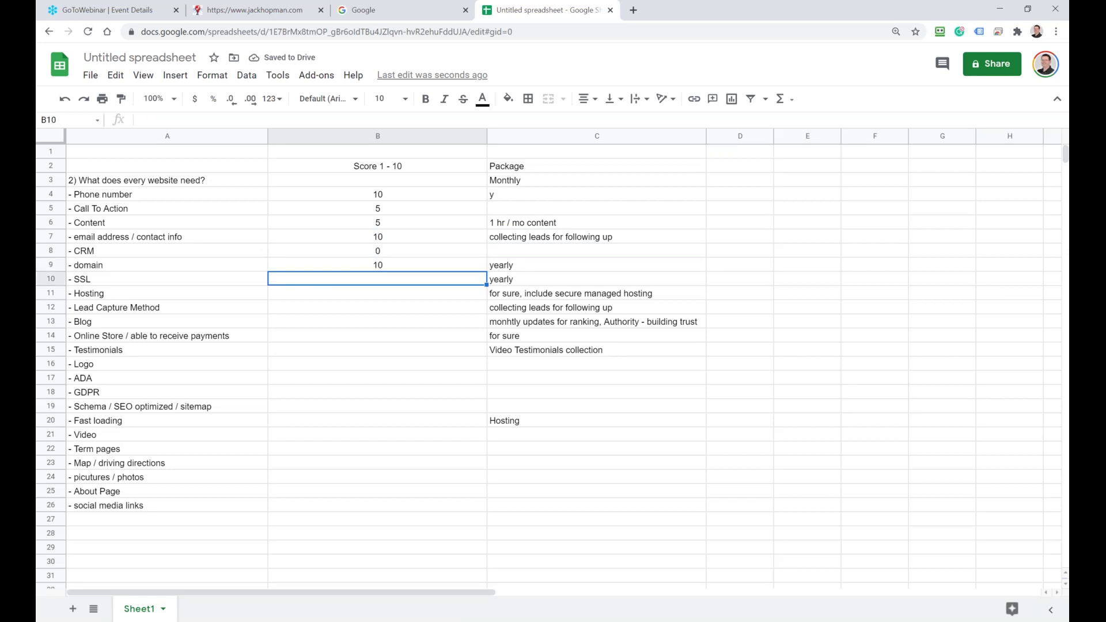
Step: Enter scores in B10:B14: SSL 0, Hosting 5, Lead Capture Method 0, Blog 0 and Online Store 0
{"action": "type", "text": "0"}
{"action": "key", "text": "Return"}
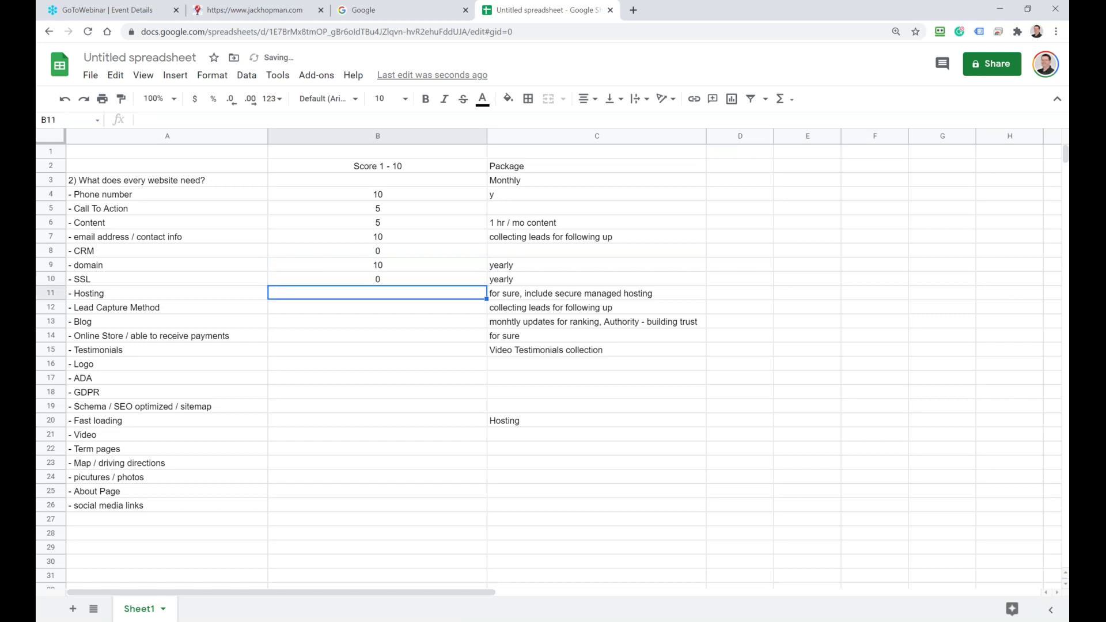
{"action": "type", "text": "5"}
{"action": "key", "text": "Return"}
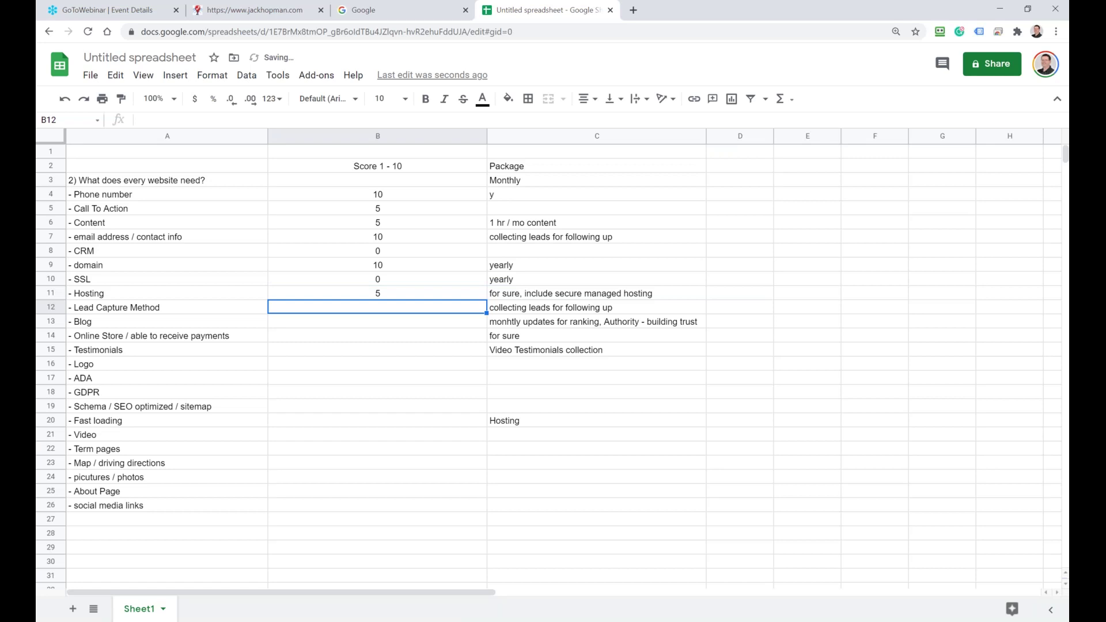
{"action": "type", "text": "0"}
{"action": "key", "text": "Return"}
{"action": "type", "text": "0"}
{"action": "key", "text": "Return"}
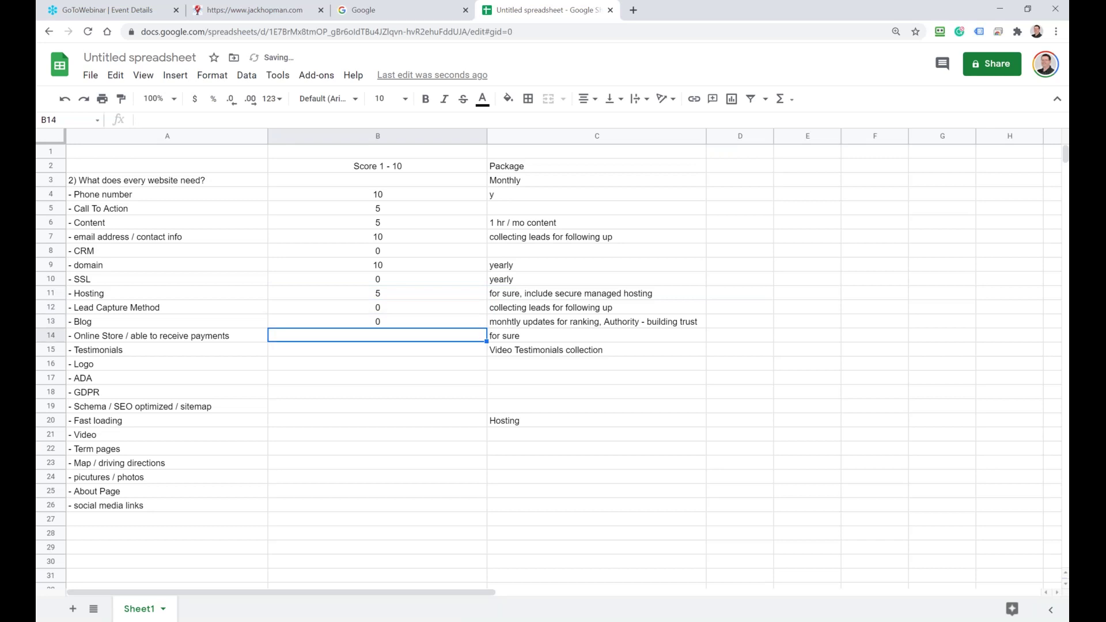
{"action": "type", "text": "0"}
{"action": "key", "text": "Return"}
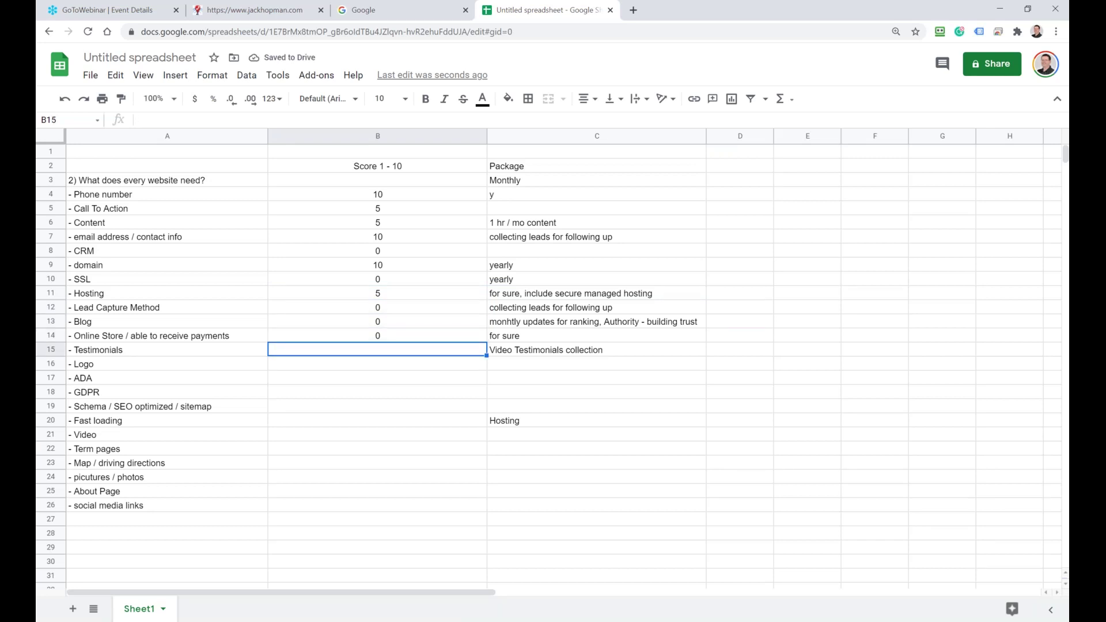
Step: Enter scores in B15:B19: Testimonials 3, Logo 5, and 0 each for ADA, GDPR and Schema / SEO
{"action": "type", "text": "3"}
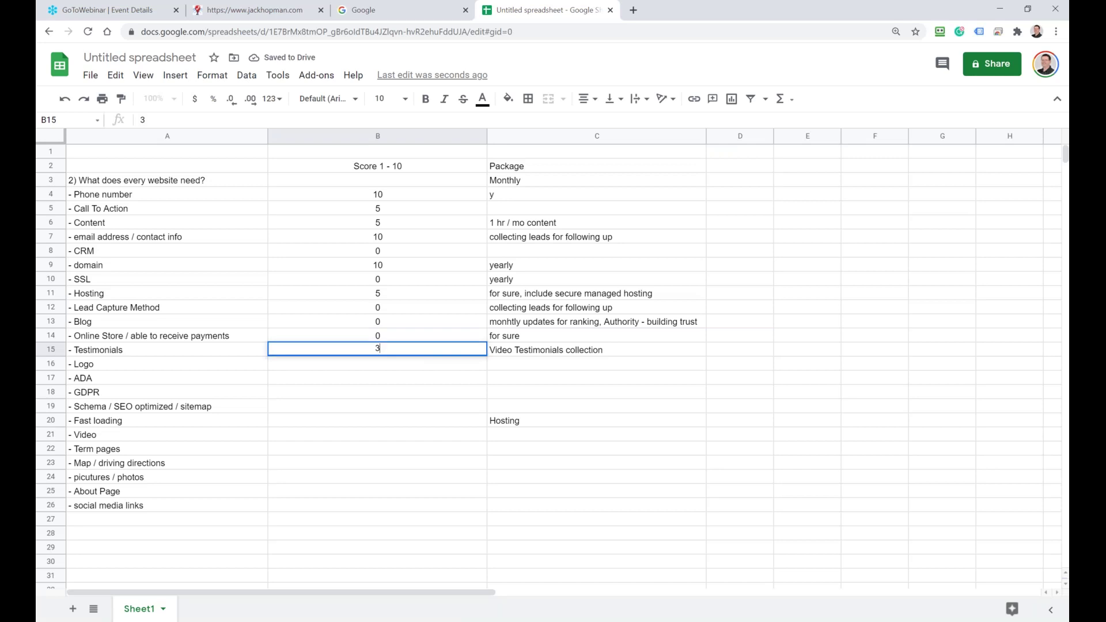
{"action": "key", "text": "Return"}
{"action": "type", "text": "5"}
{"action": "key", "text": "Return"}
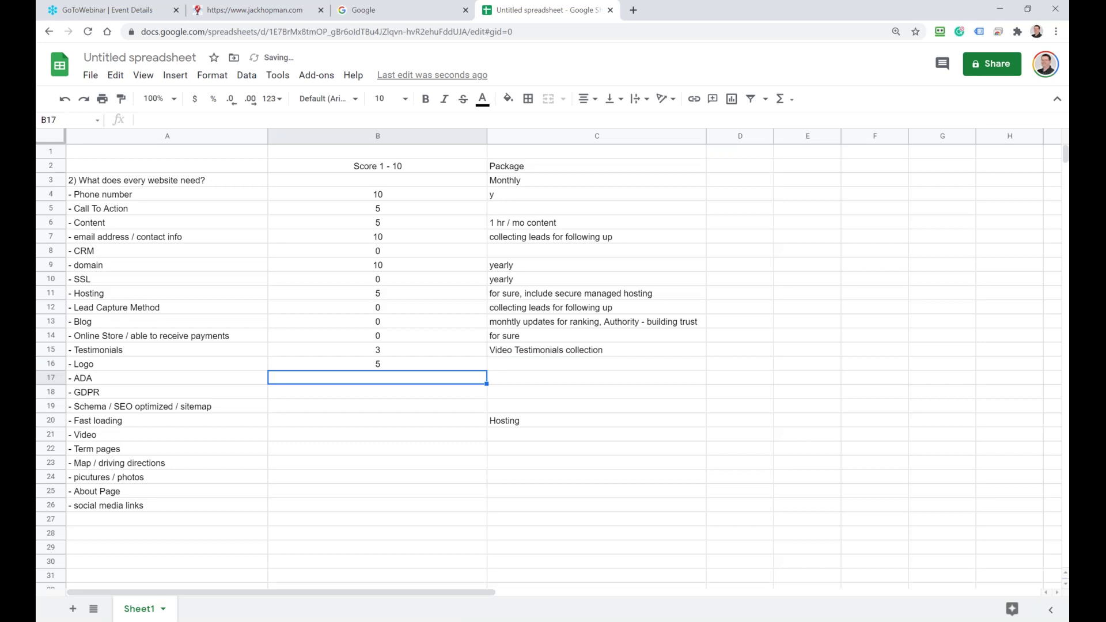
{"action": "type", "text": "0"}
{"action": "key", "text": "Return"}
{"action": "type", "text": "0"}
{"action": "key", "text": "Return"}
{"action": "type", "text": "0"}
{"action": "key", "text": "Return"}
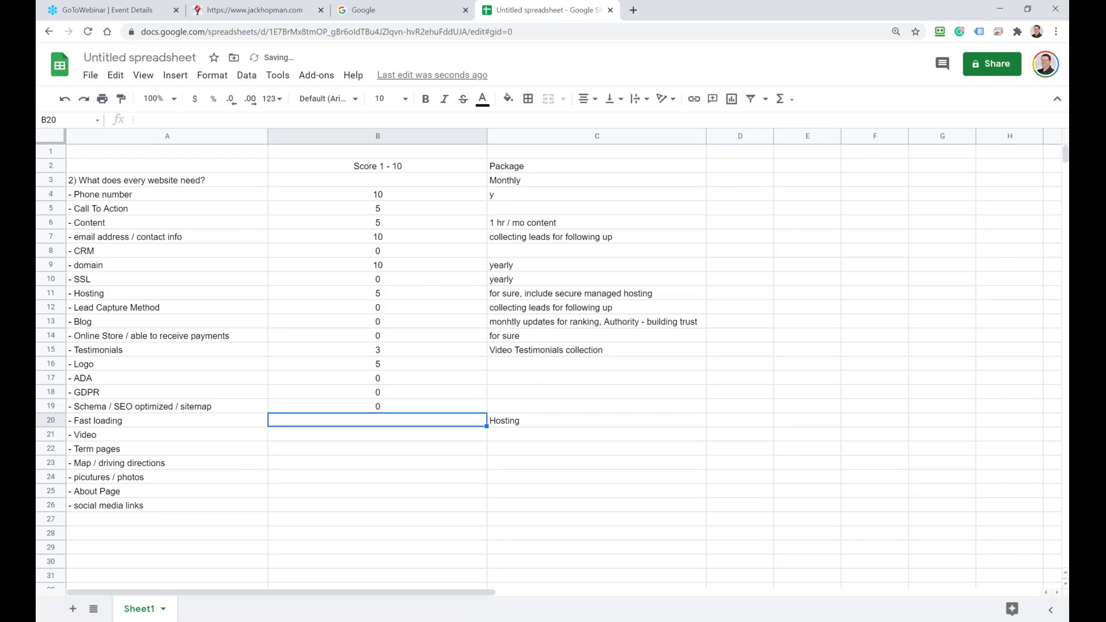
Step: Enter scores in B20:B23: Fast loading 3, Video 0, Term pages 5 and Map / driving directions 5
{"action": "type", "text": "3"}
{"action": "key", "text": "Return"}
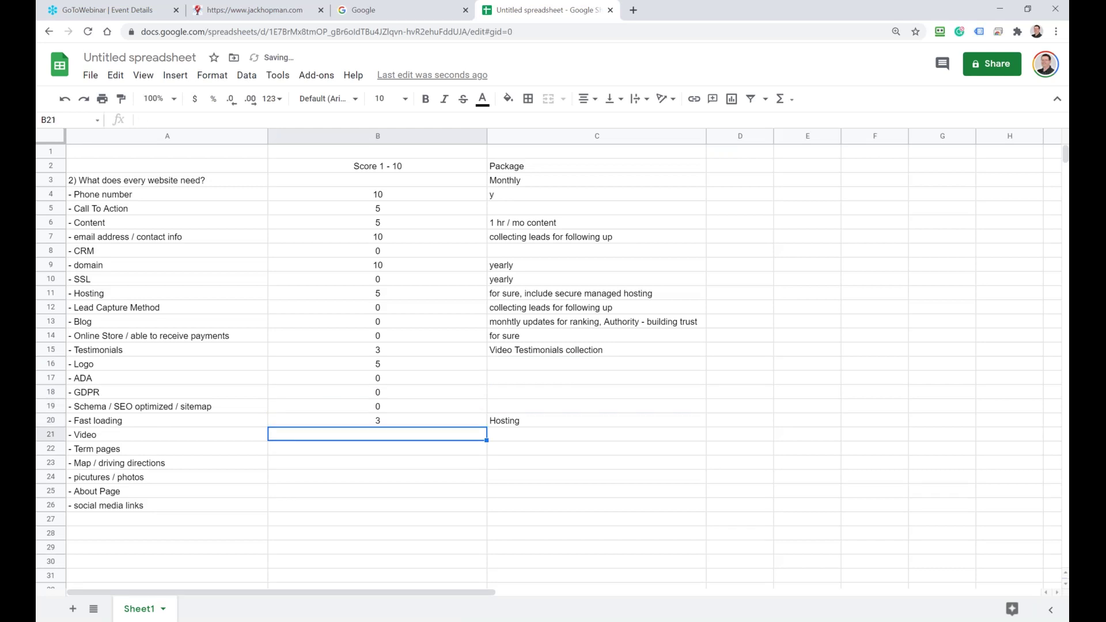
{"action": "type", "text": "0"}
{"action": "key", "text": "Return"}
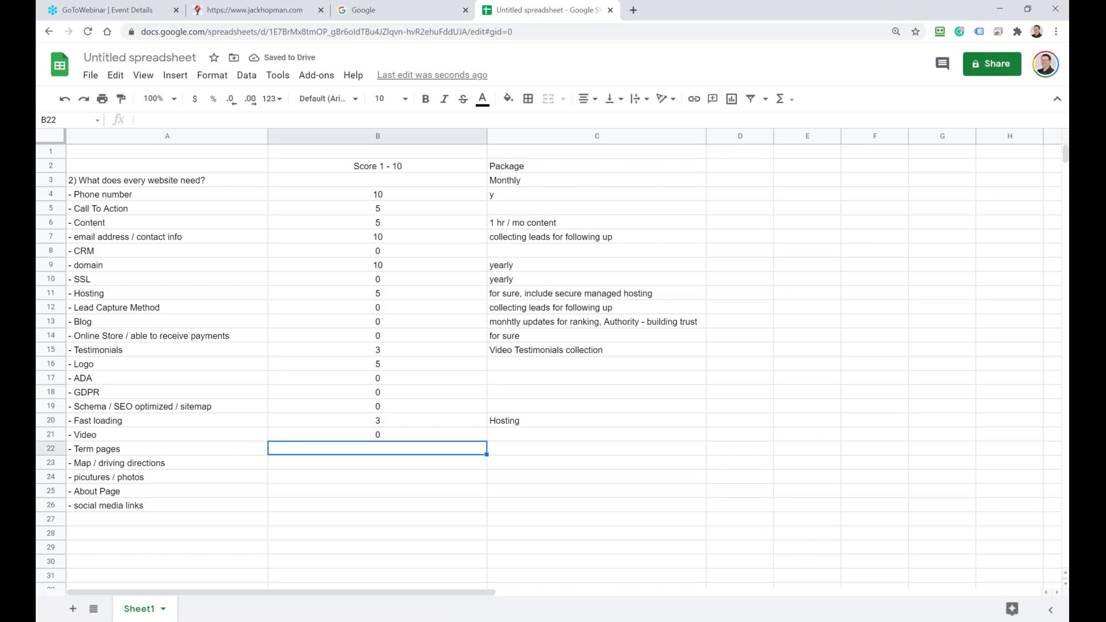
{"action": "type", "text": "5"}
{"action": "key", "text": "Return"}
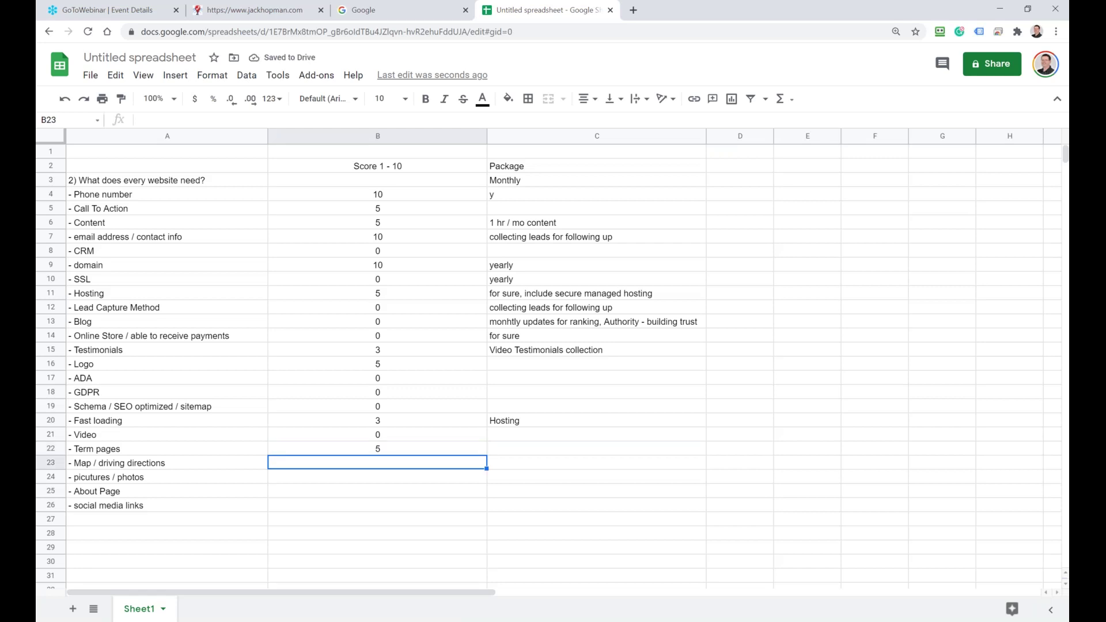
{"action": "type", "text": "5"}
{"action": "key", "text": "Return"}
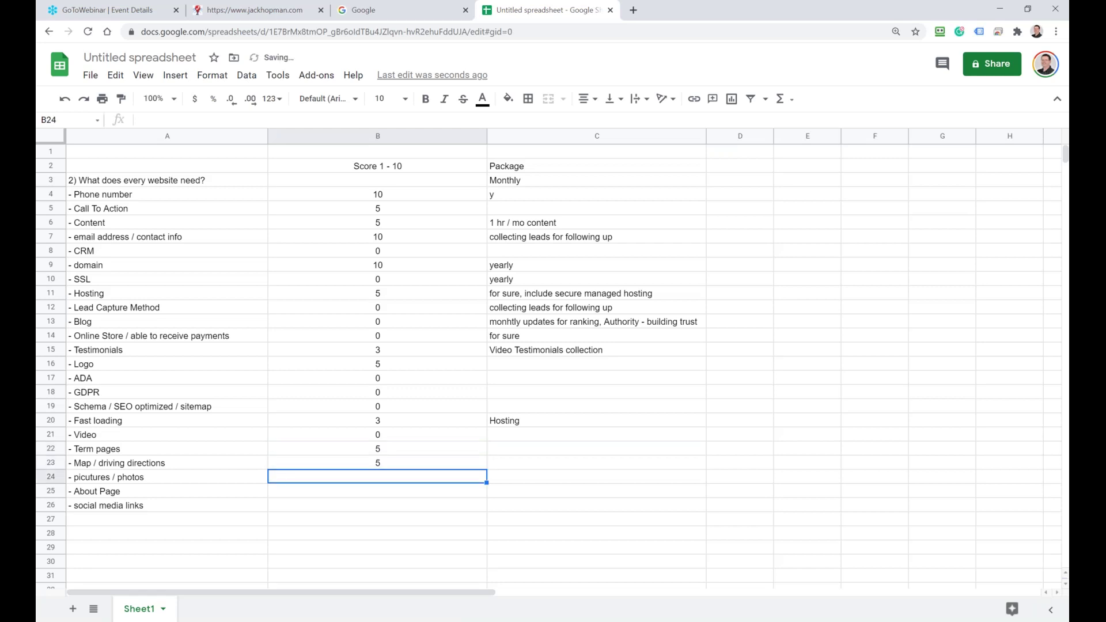
Step: Score the last three rows in B24:B26: pictures / photos 3, About Page 5 and social media links 5
{"action": "type", "text": "3"}
{"action": "key", "text": "Return"}
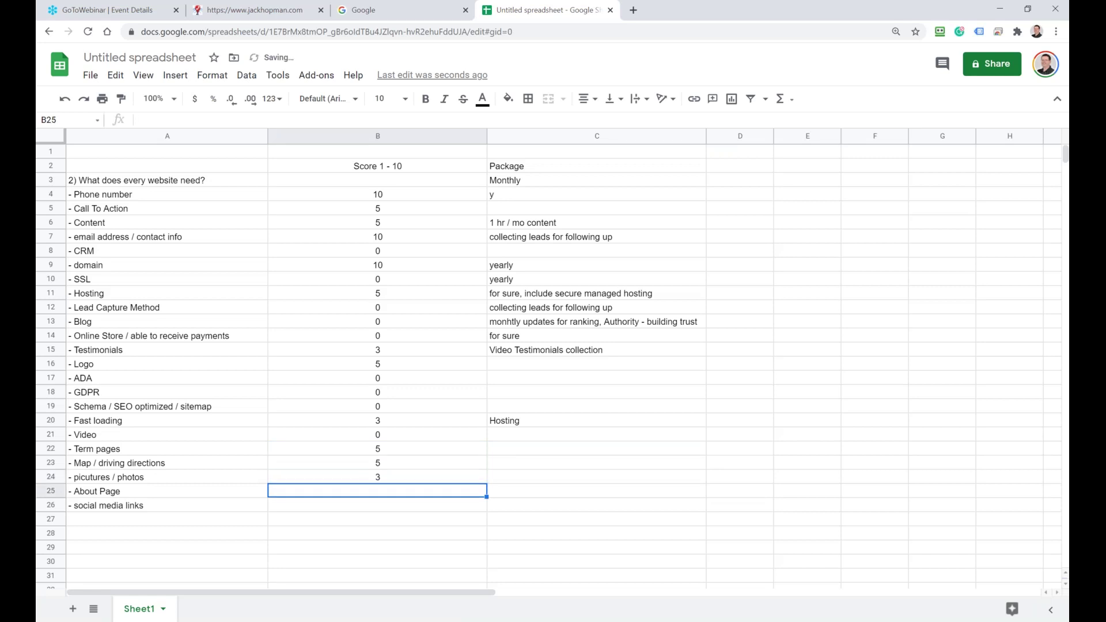
{"action": "type", "text": "5"}
{"action": "key", "text": "Return"}
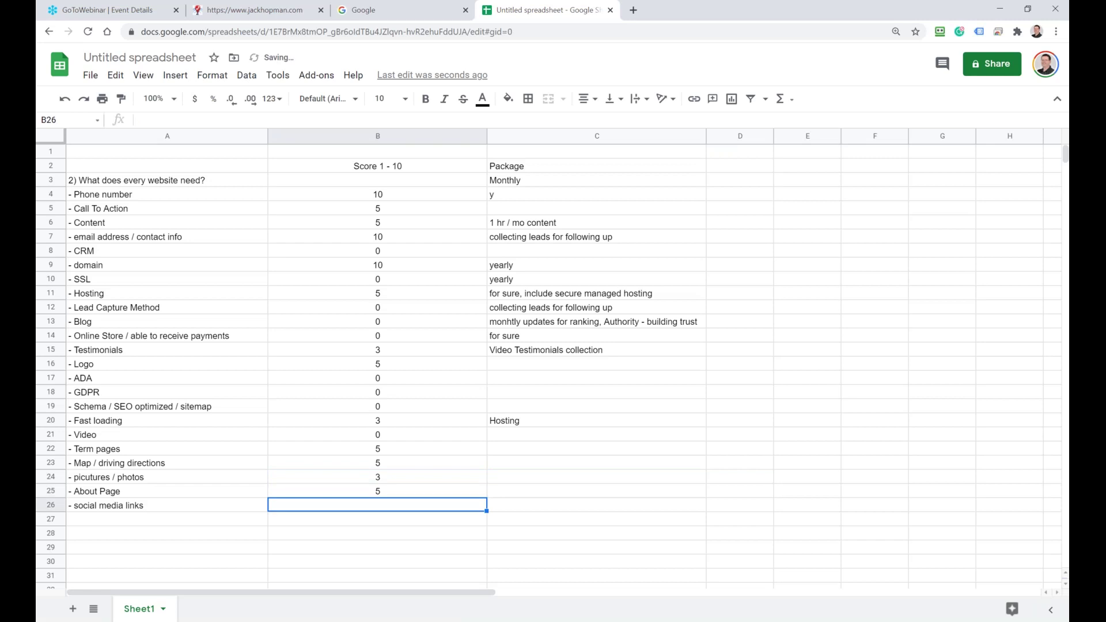
{"action": "type", "text": "5"}
{"action": "key", "text": "Return"}
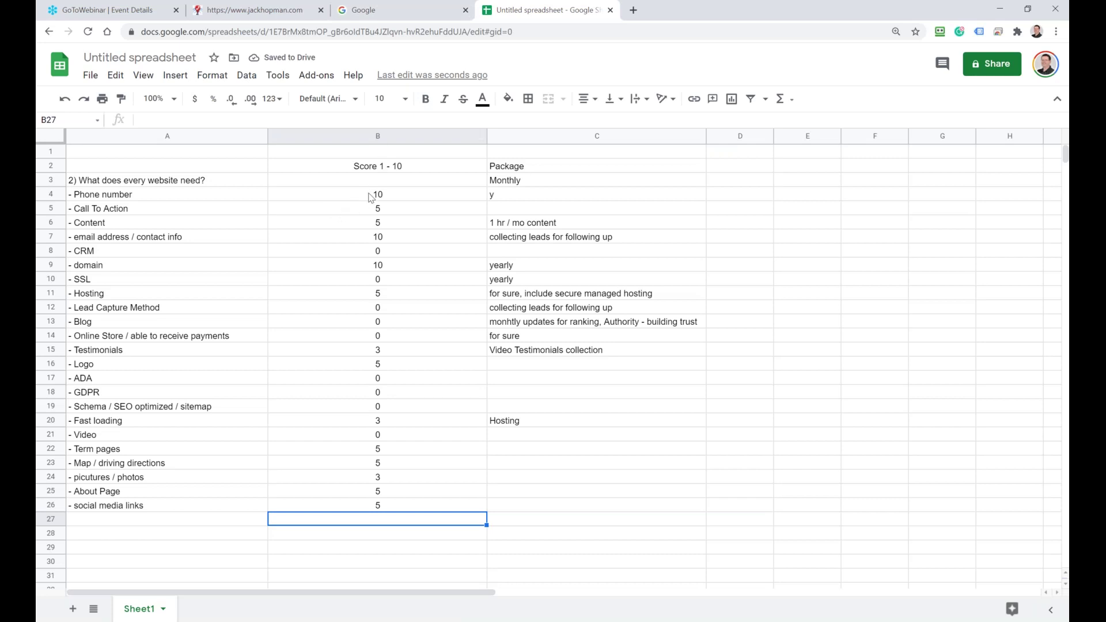
Step: Average the scores B4:B26 with an AVERAGE formula in B27
{"action": "left_click", "coordinate": [778, 99]}
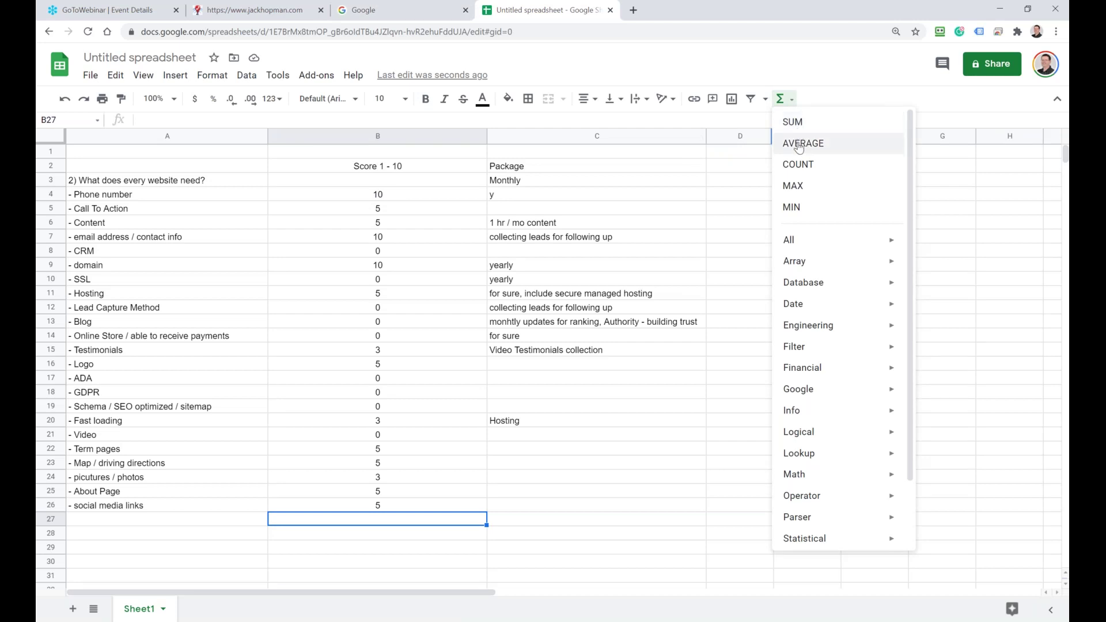
{"action": "left_click", "coordinate": [800, 144]}
{"action": "left_click_drag", "start_coordinate": [378, 199], "coordinate": [380, 508]}
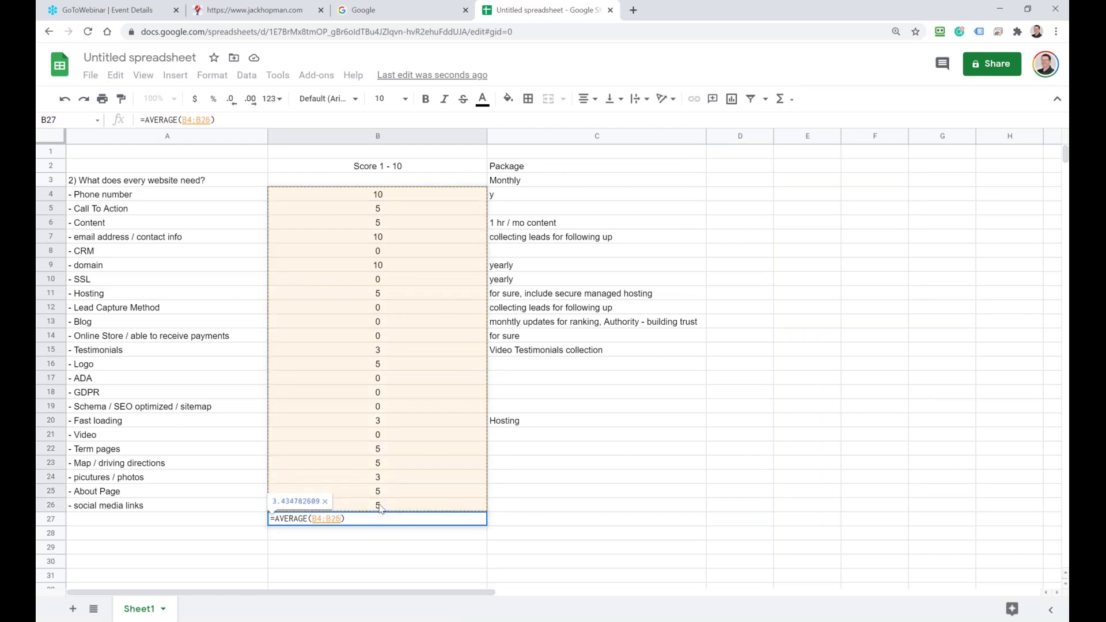
{"action": "key", "text": "Return"}
Step: Apply the two-decimal Number format to the average in B27
{"action": "left_click", "coordinate": [360, 522]}
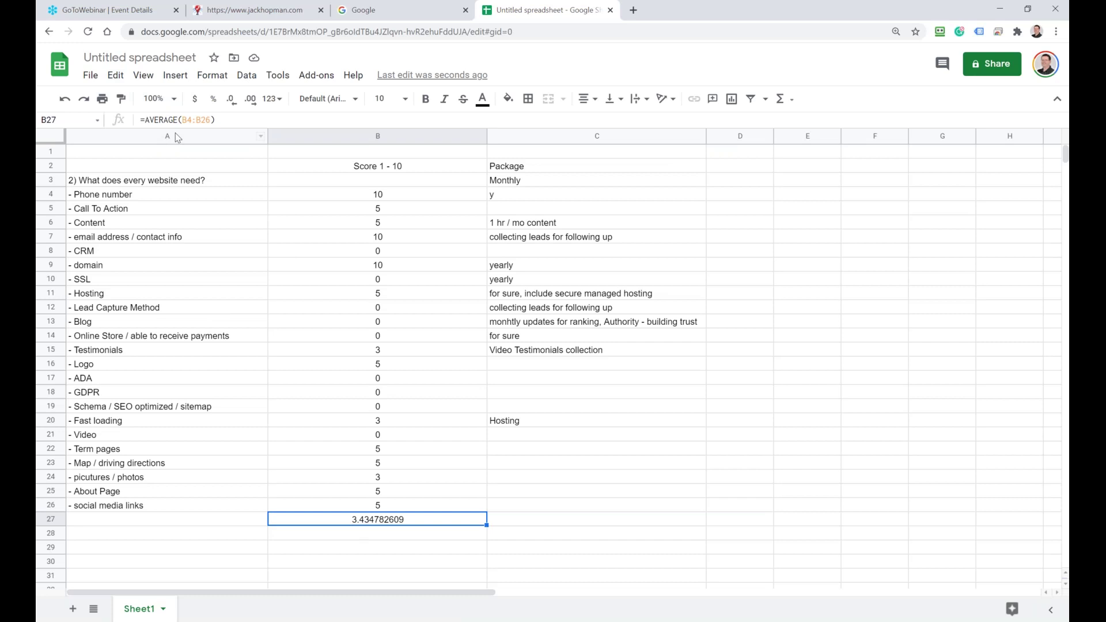
{"action": "left_click", "coordinate": [142, 76]}
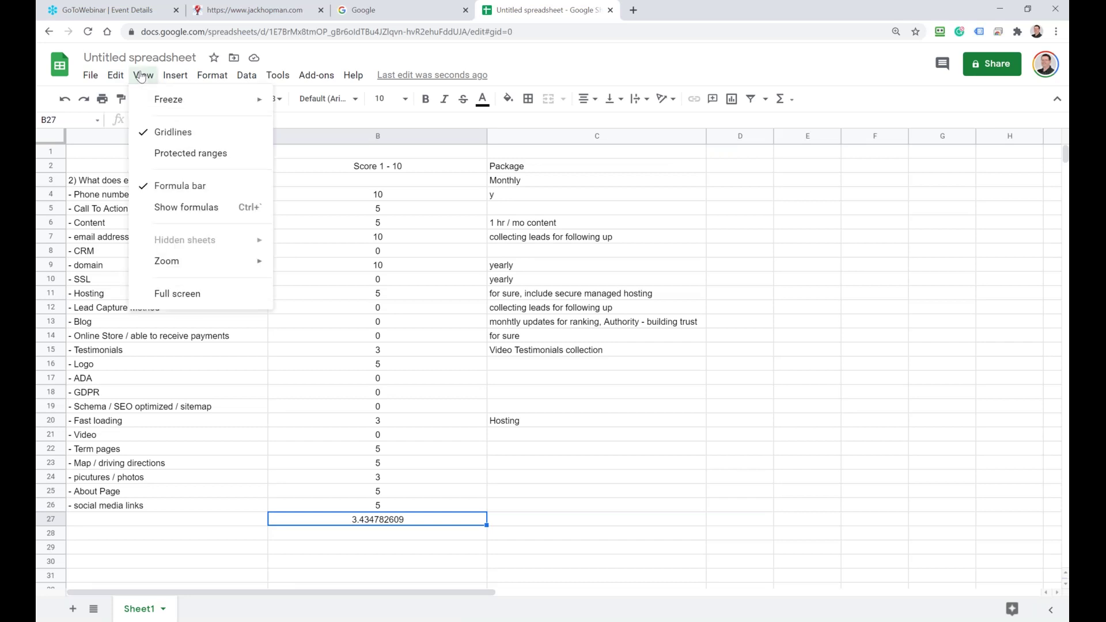
{"action": "mouse_move", "coordinate": [212, 75]}
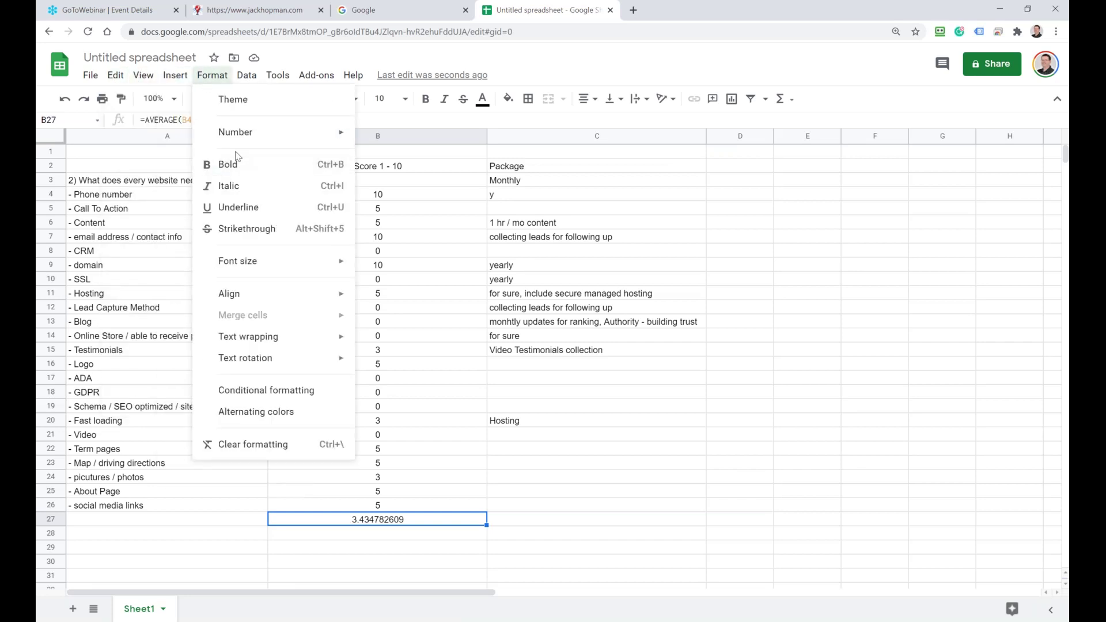
{"action": "mouse_move", "coordinate": [244, 138]}
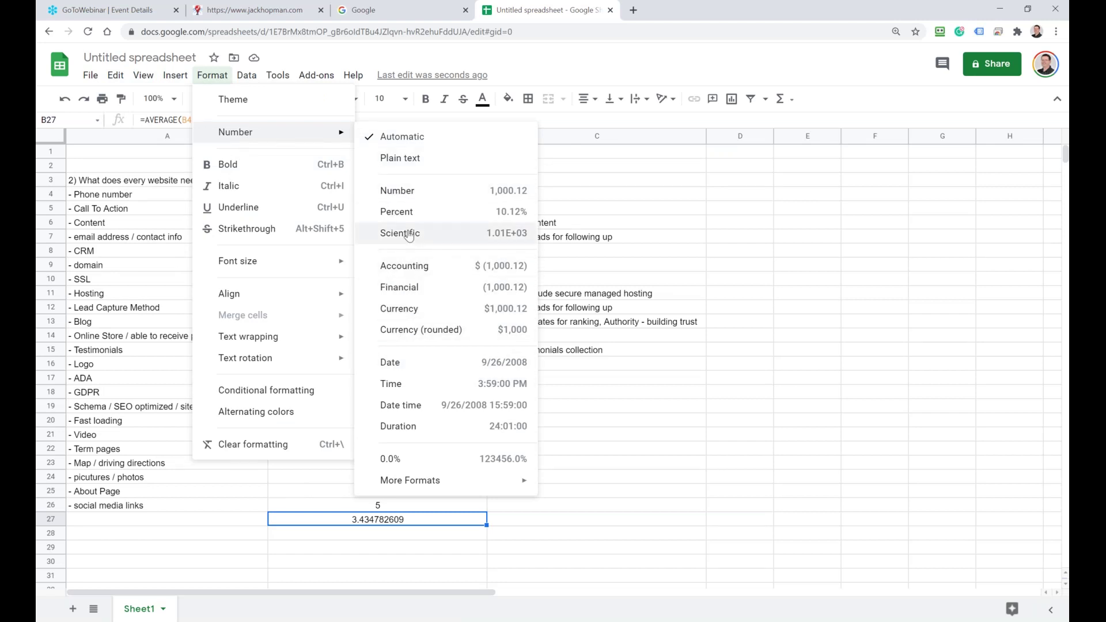
{"action": "left_click", "coordinate": [404, 191]}
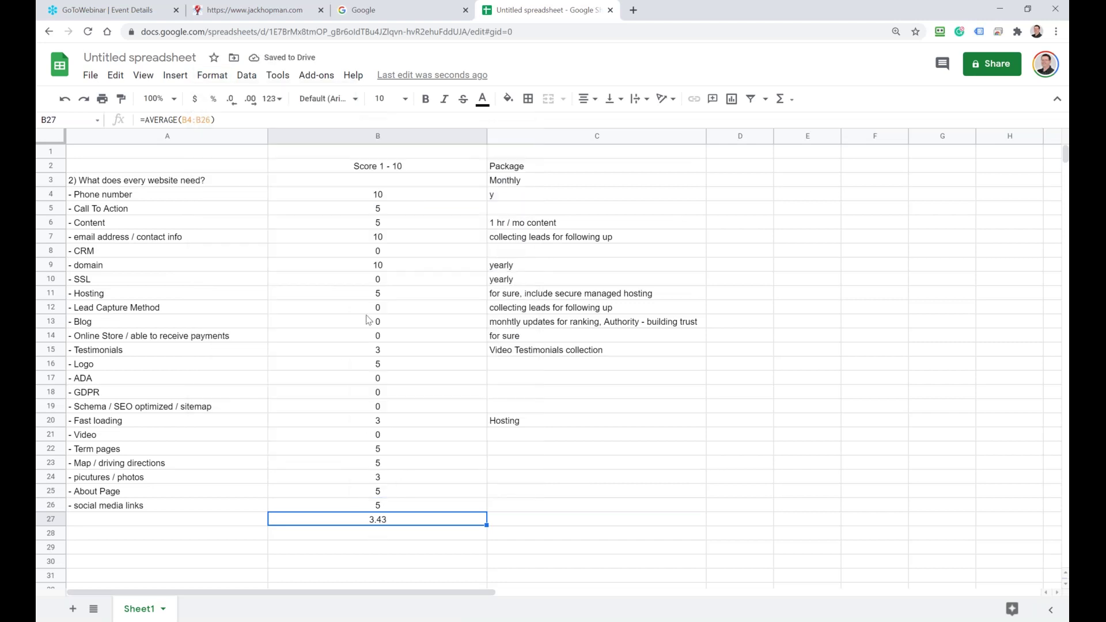
{"action": "left_click", "coordinate": [372, 564]}
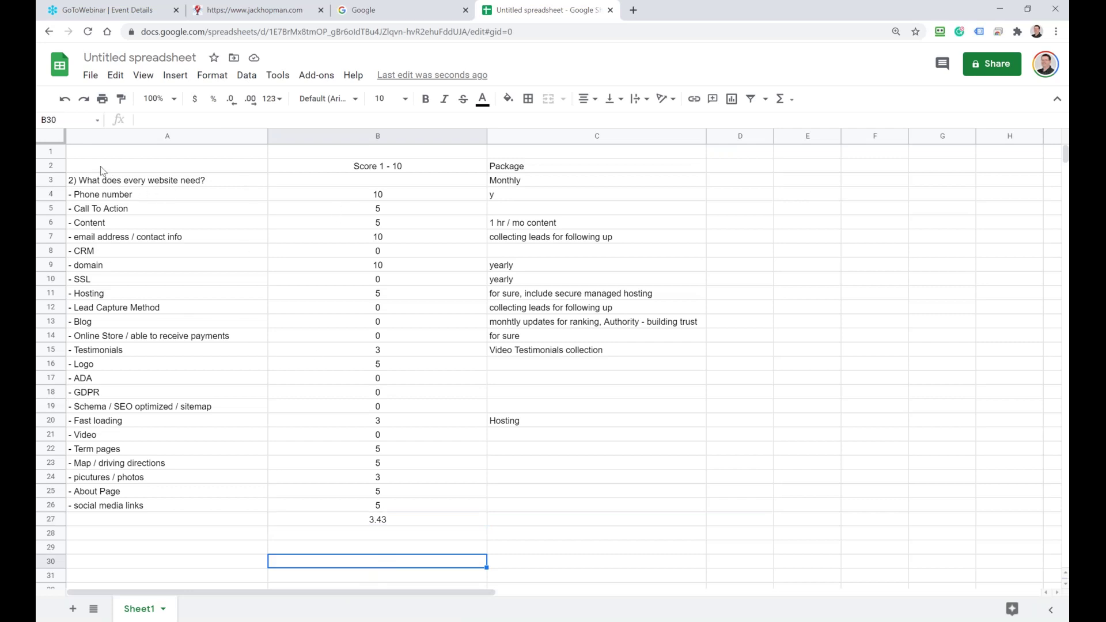
Step: Move the "Score 1 - 10" heading from B2 down to B3, directly above the scores
{"action": "left_click", "coordinate": [364, 170]}
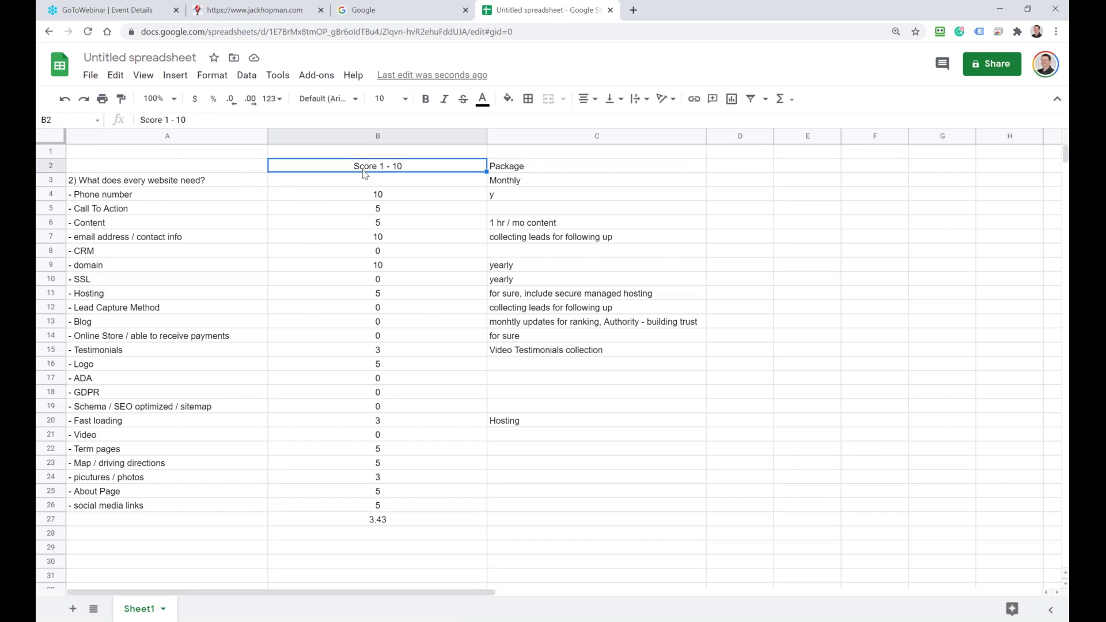
{"action": "key", "text": "ctrl+x"}
{"action": "left_click", "coordinate": [398, 183]}
{"action": "key", "text": "ctrl+v"}
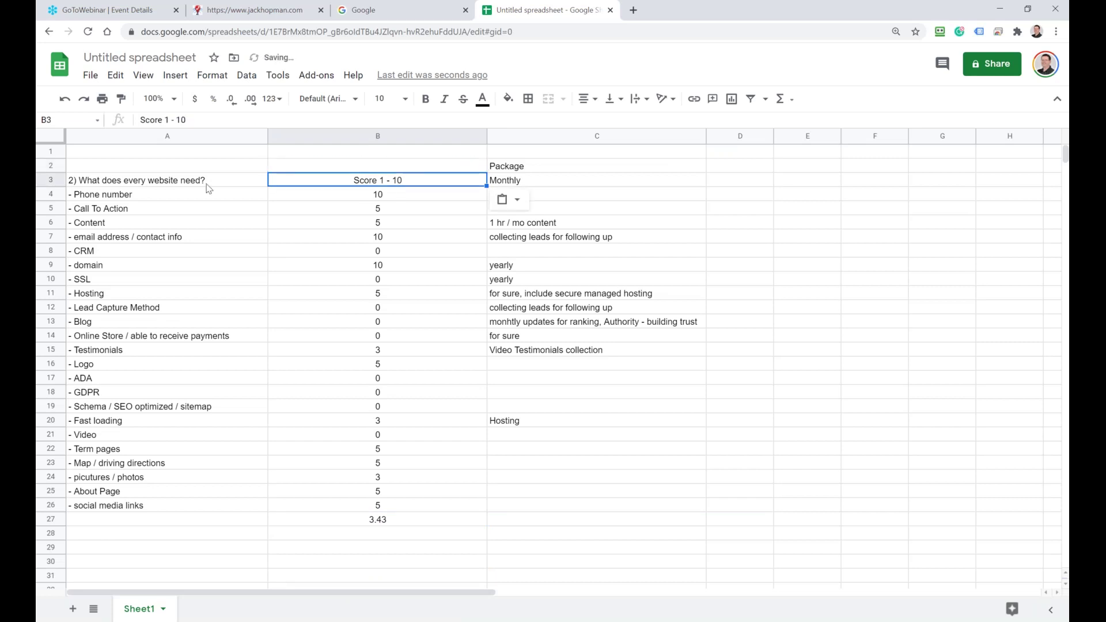
Step: Replace the heading text in A3 with "Website Ceckpoints"
{"action": "left_click", "coordinate": [164, 183]}
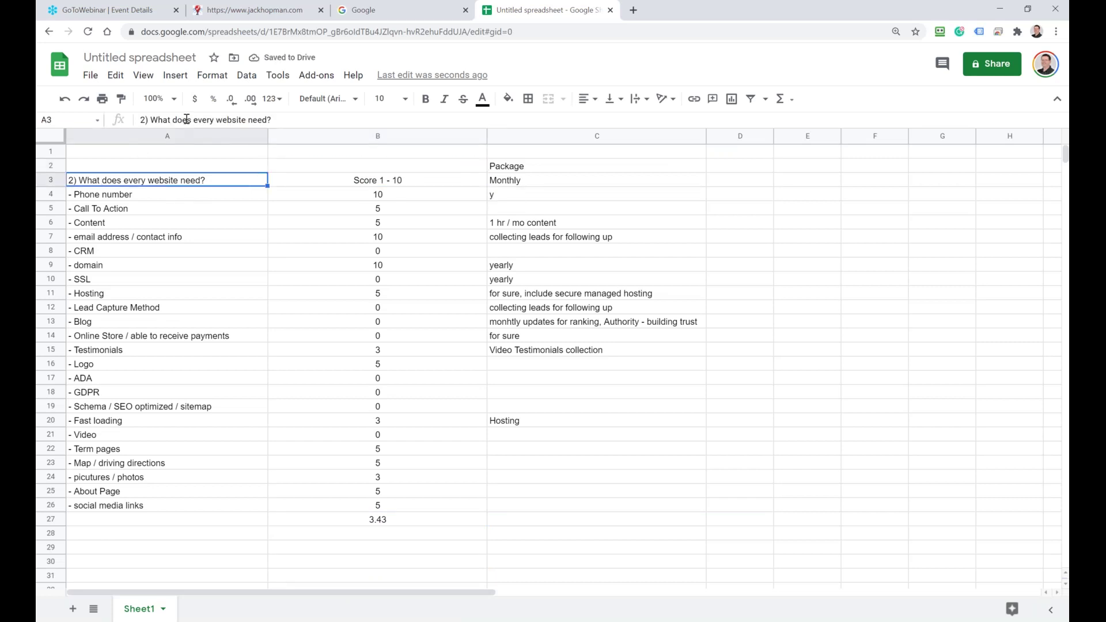
{"action": "left_click_drag", "start_coordinate": [272, 120], "coordinate": [128, 126]}
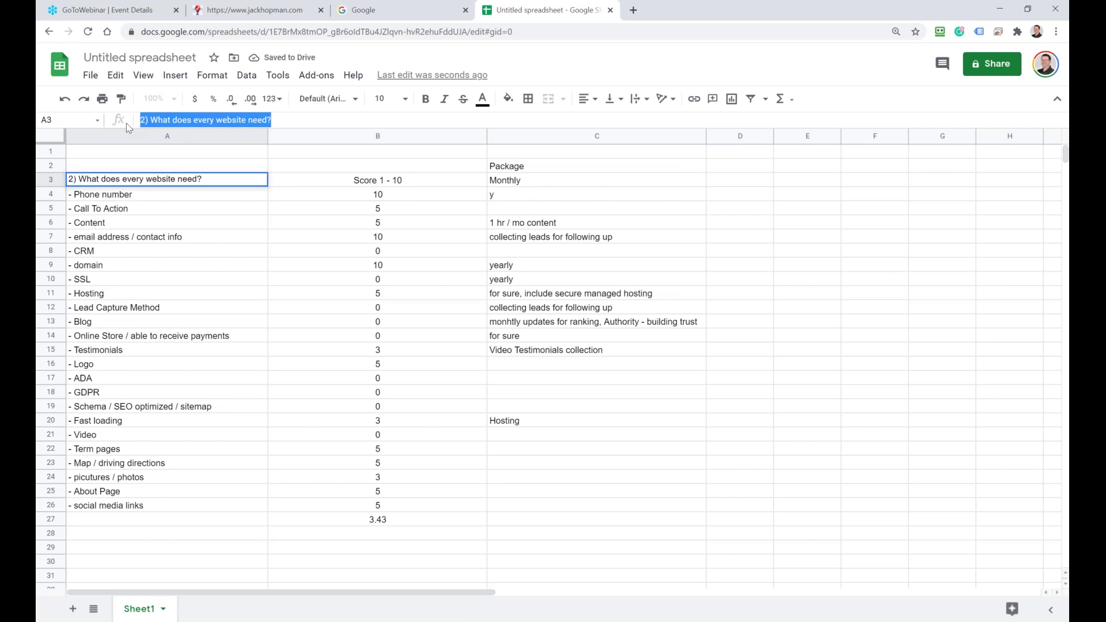
{"action": "type", "text": "Web"}
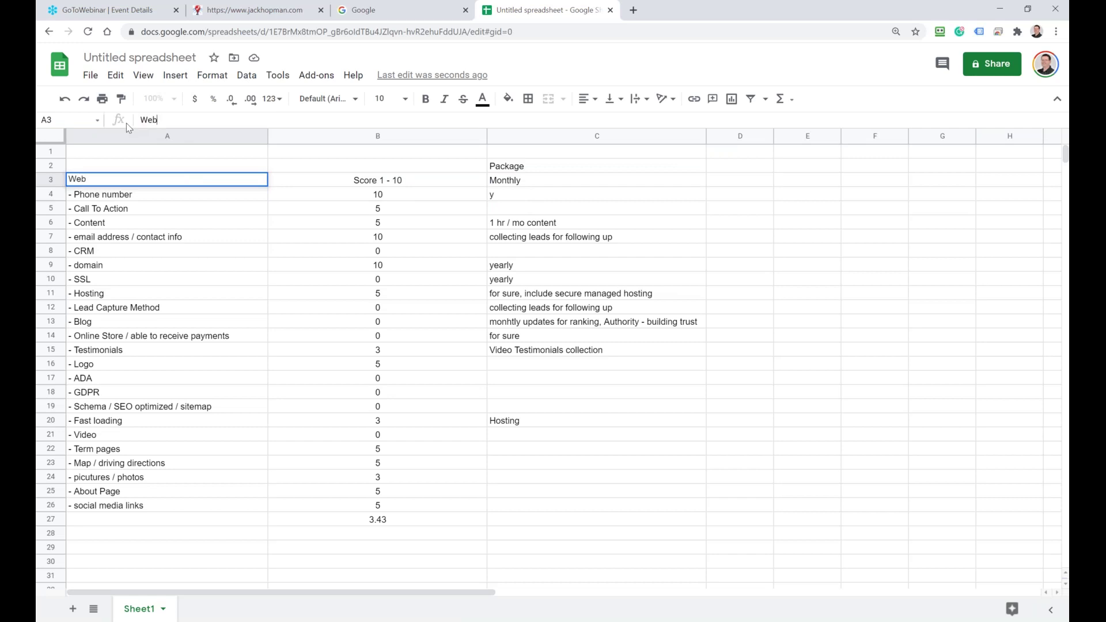
{"action": "type", "text": "site Ceckpoints"}
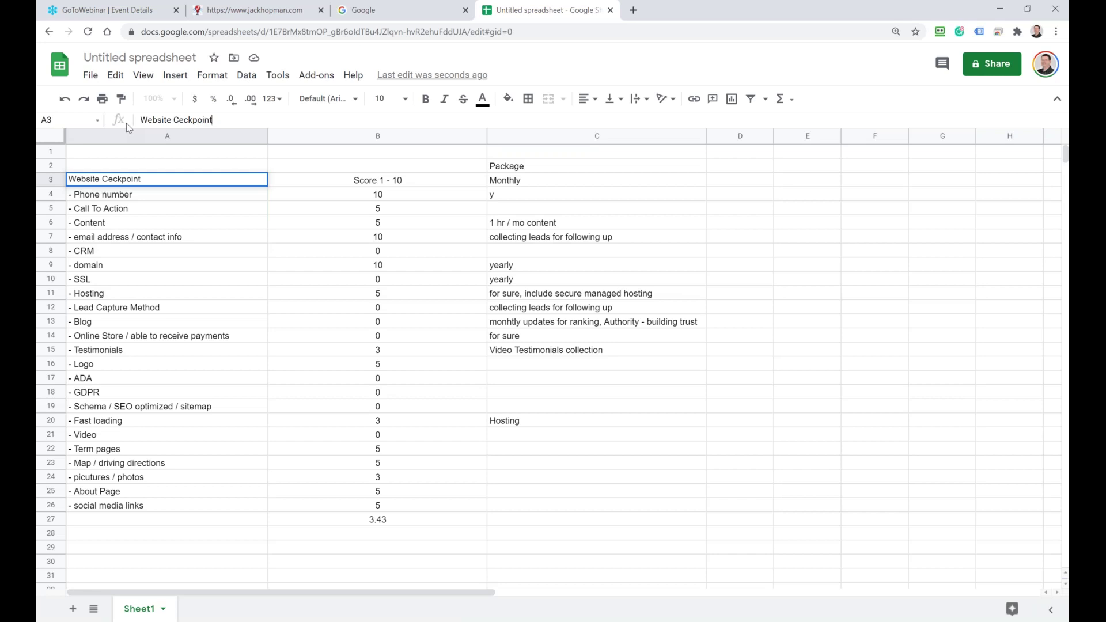
{"action": "key", "text": "Return"}
Step: Give the header cells A3:C3 a black fill and white text
{"action": "left_click_drag", "start_coordinate": [377, 182], "coordinate": [173, 184]}
{"action": "left_click_drag", "start_coordinate": [532, 186], "coordinate": [220, 190]}
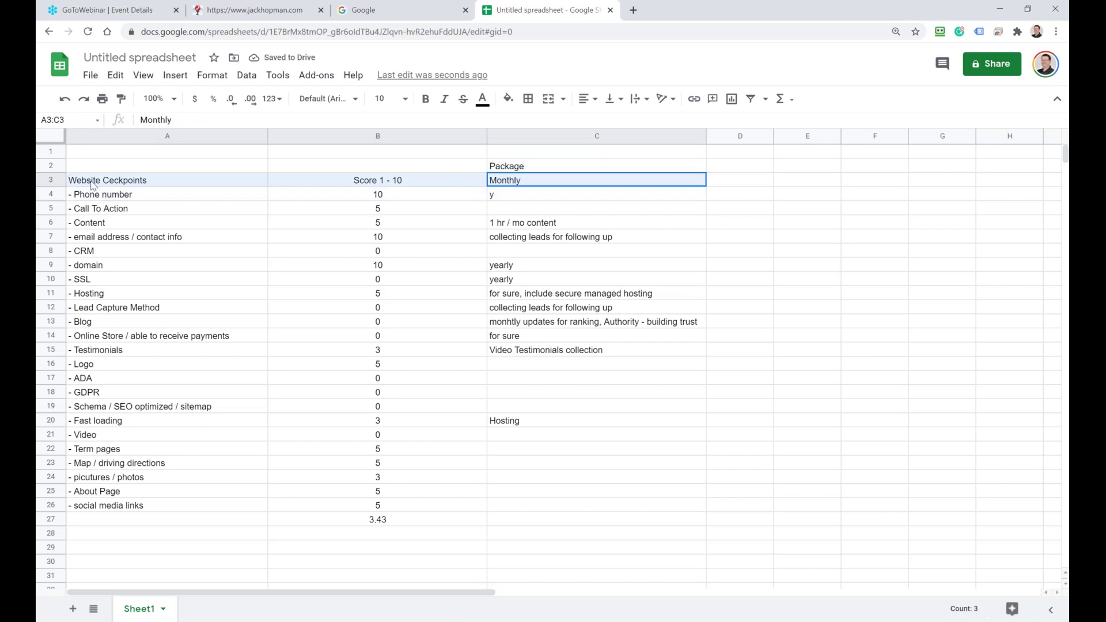
{"action": "left_click", "coordinate": [508, 99]}
{"action": "left_click", "coordinate": [513, 144]}
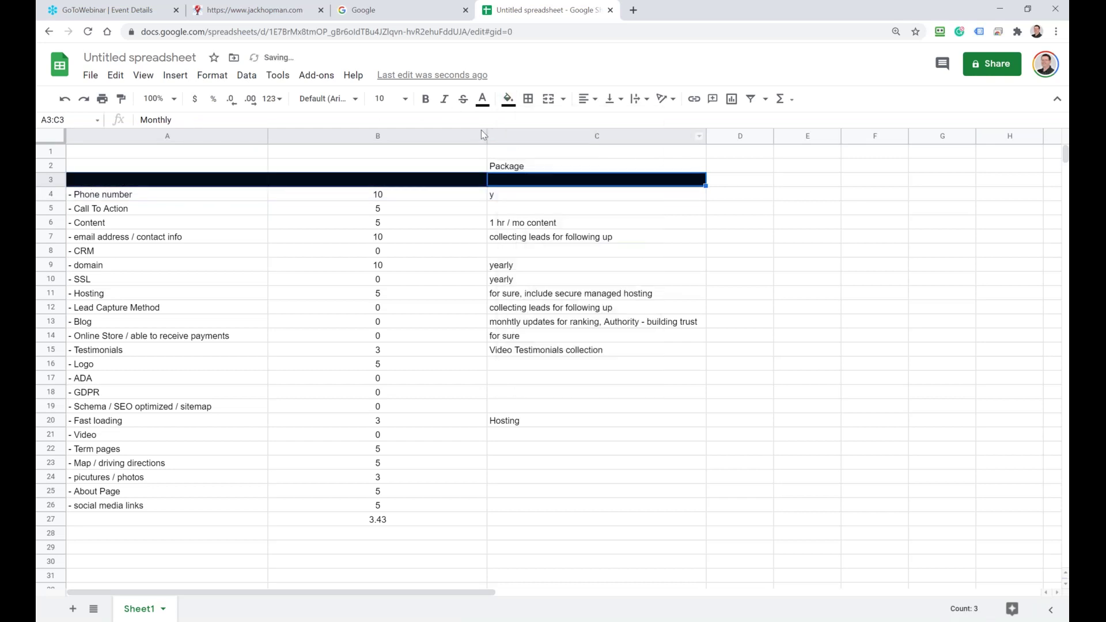
{"action": "left_click", "coordinate": [482, 99]}
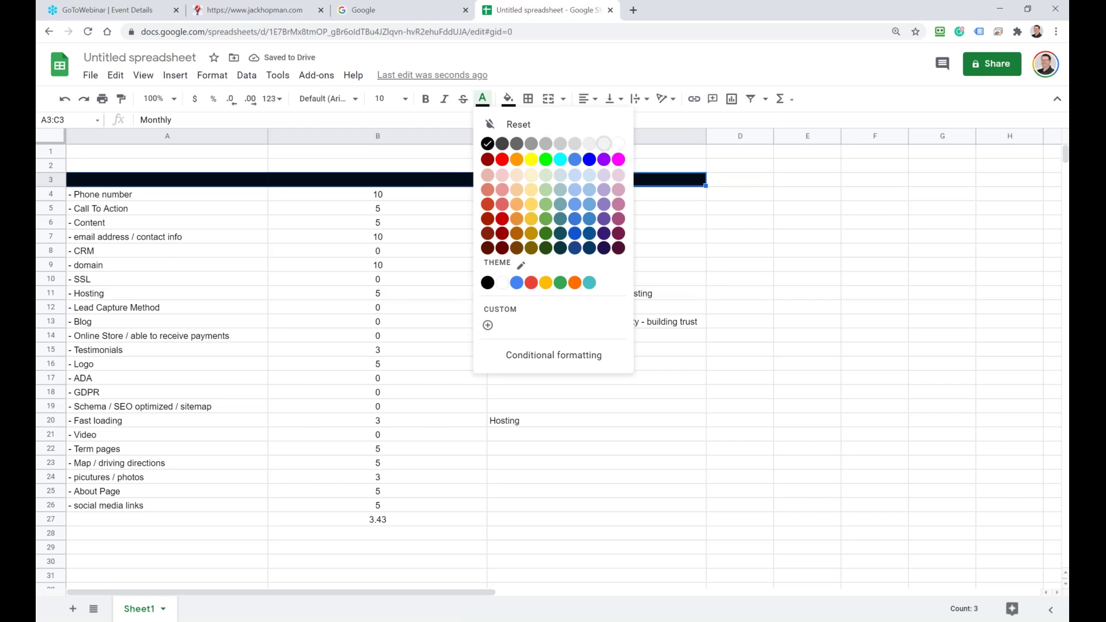
{"action": "left_click", "coordinate": [618, 143]}
{"action": "left_click", "coordinate": [302, 240]}
Step: Make the "Website Ceckpoints" and "Score 1 - 10" headings in A3:B3 bold
{"action": "left_click_drag", "start_coordinate": [90, 181], "coordinate": [375, 182]}
{"action": "key", "text": "ctrl+b"}
{"action": "left_click", "coordinate": [321, 375]}
{"action": "left_click", "coordinate": [350, 520]}
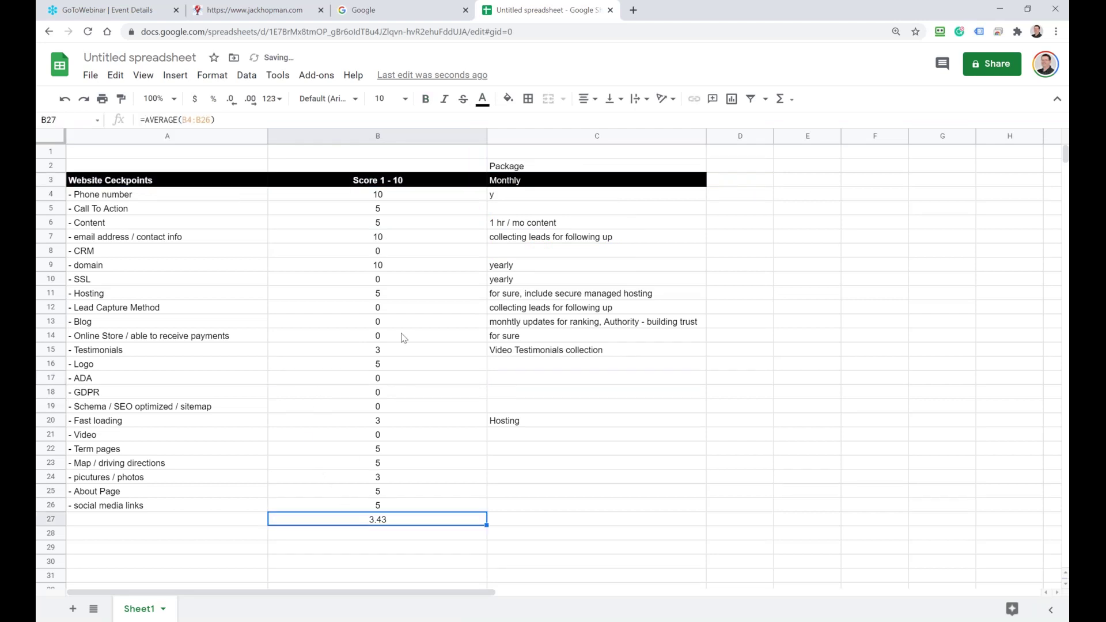
Step: Copy the "Score 1 - 10" heading in B3 and paste only its format onto the average in B27
{"action": "left_click", "coordinate": [387, 181]}
{"action": "right_click", "coordinate": [387, 180]}
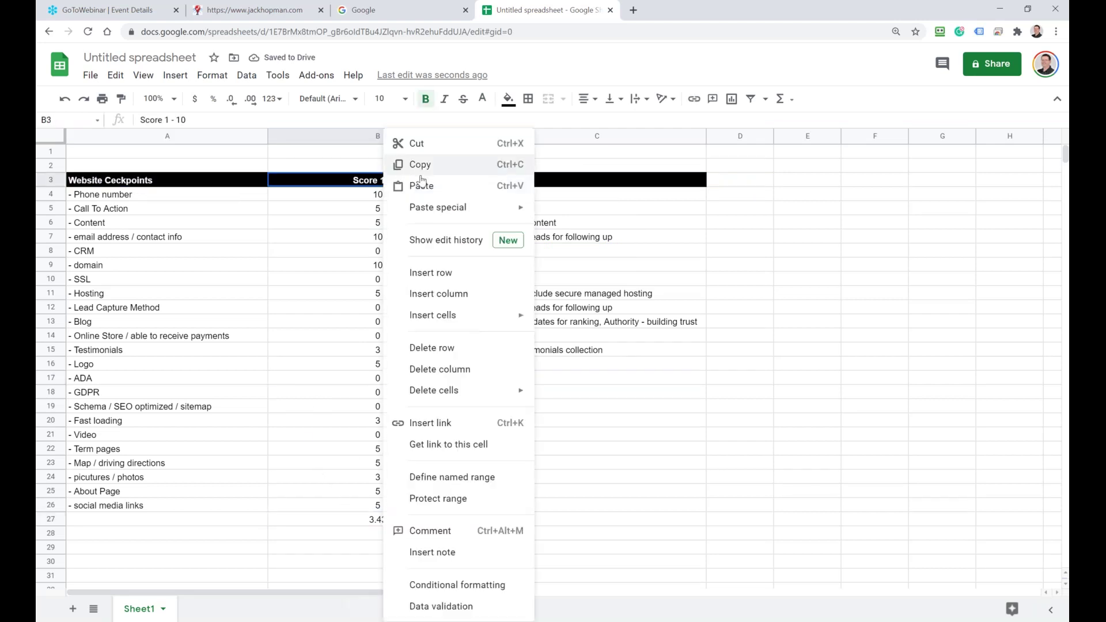
{"action": "left_click", "coordinate": [420, 166]}
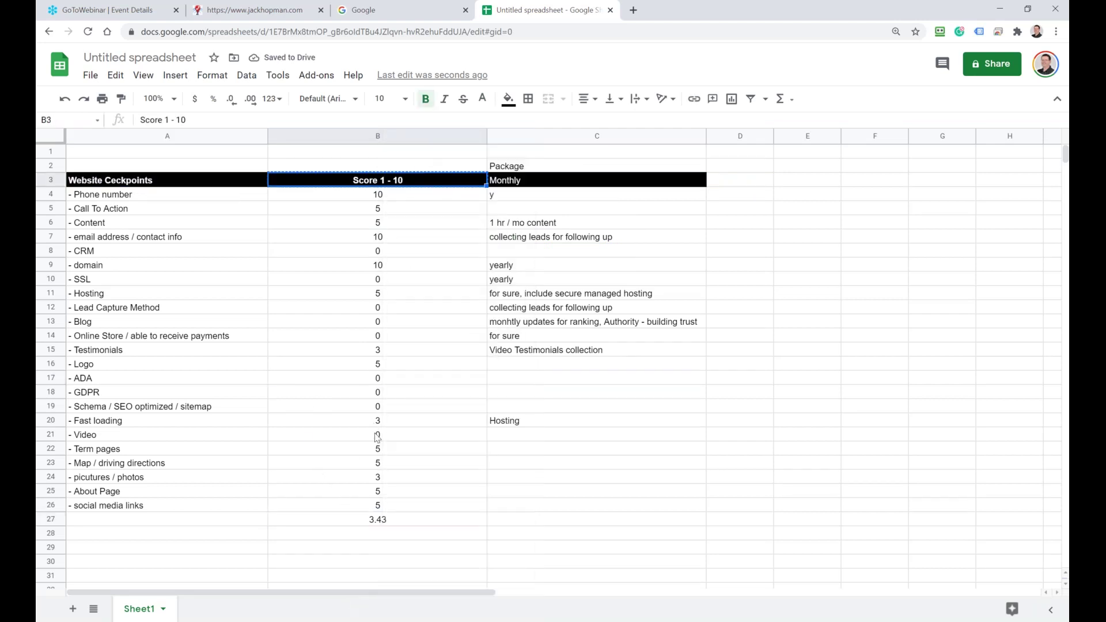
{"action": "right_click", "coordinate": [369, 521]}
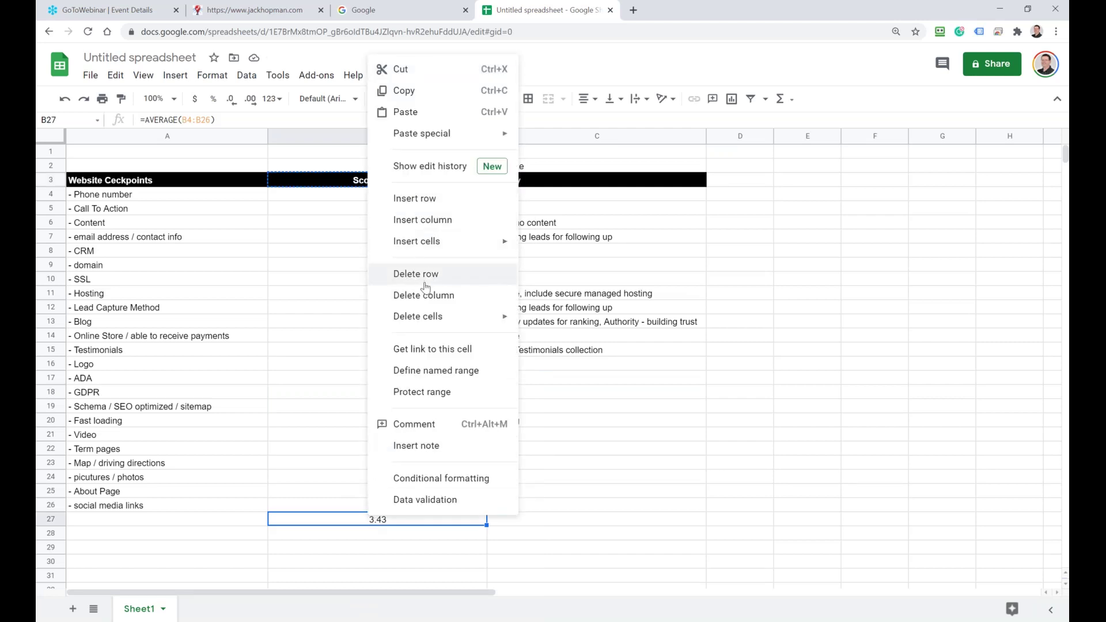
{"action": "mouse_move", "coordinate": [448, 140]}
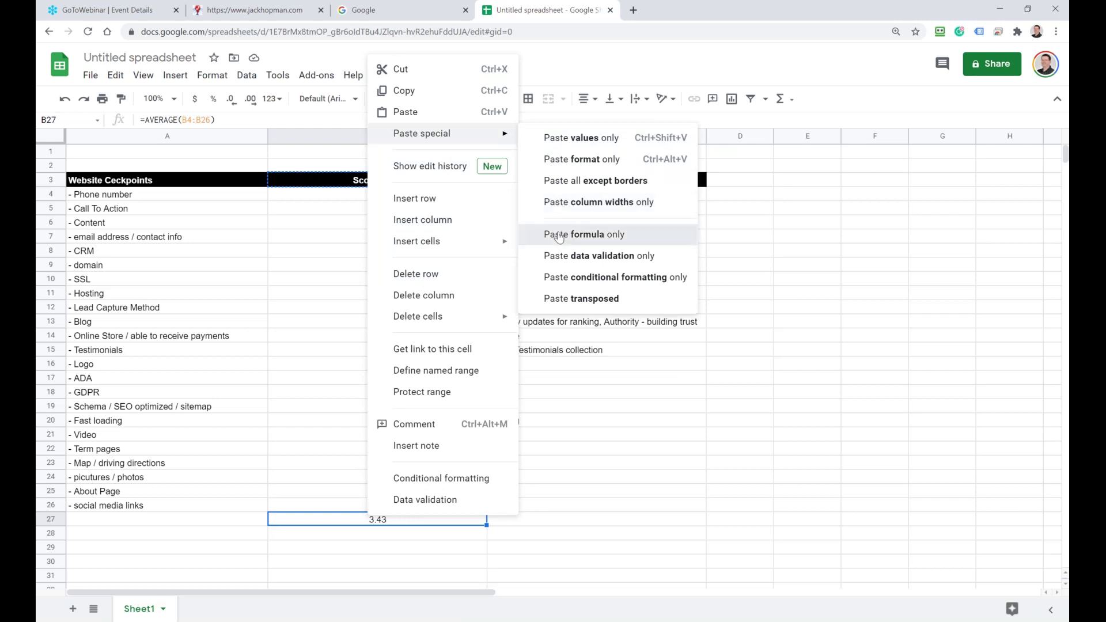
{"action": "left_click", "coordinate": [574, 163]}
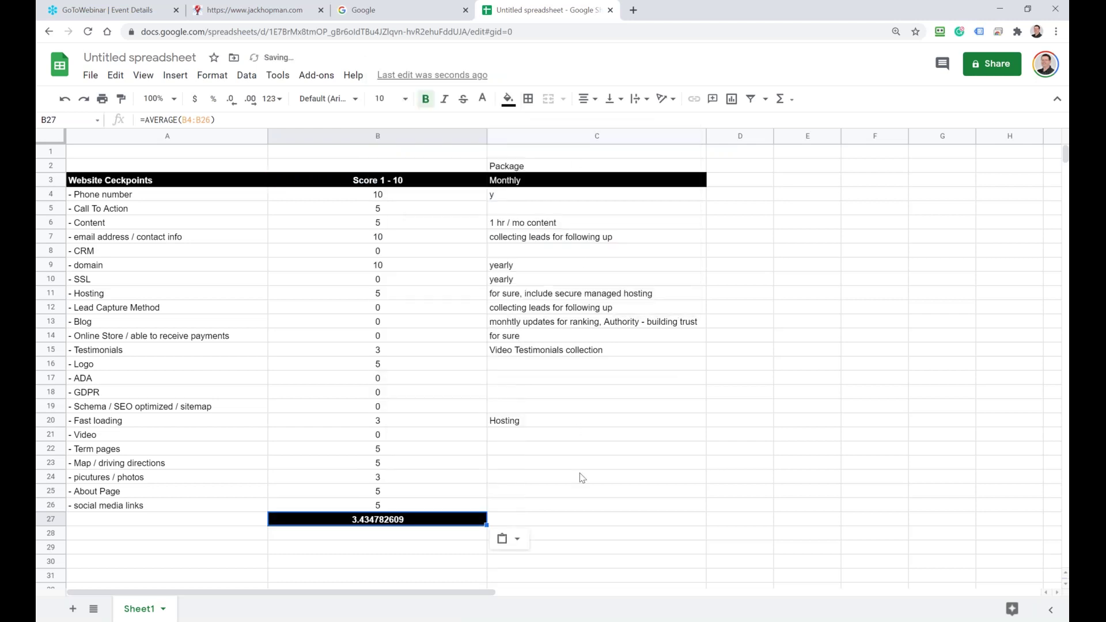
{"action": "left_click", "coordinate": [361, 535]}
{"action": "key", "text": "ctrl+z"}
{"action": "key", "text": "ctrl+z"}
{"action": "key", "text": "ctrl+z"}
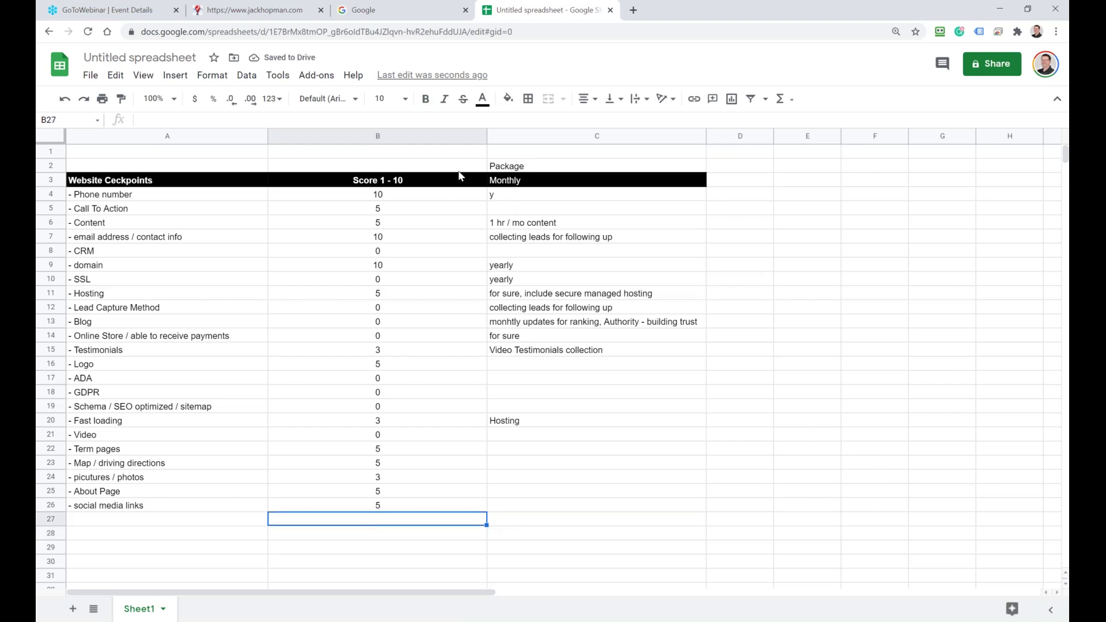
{"action": "left_click", "coordinate": [66, 99]}
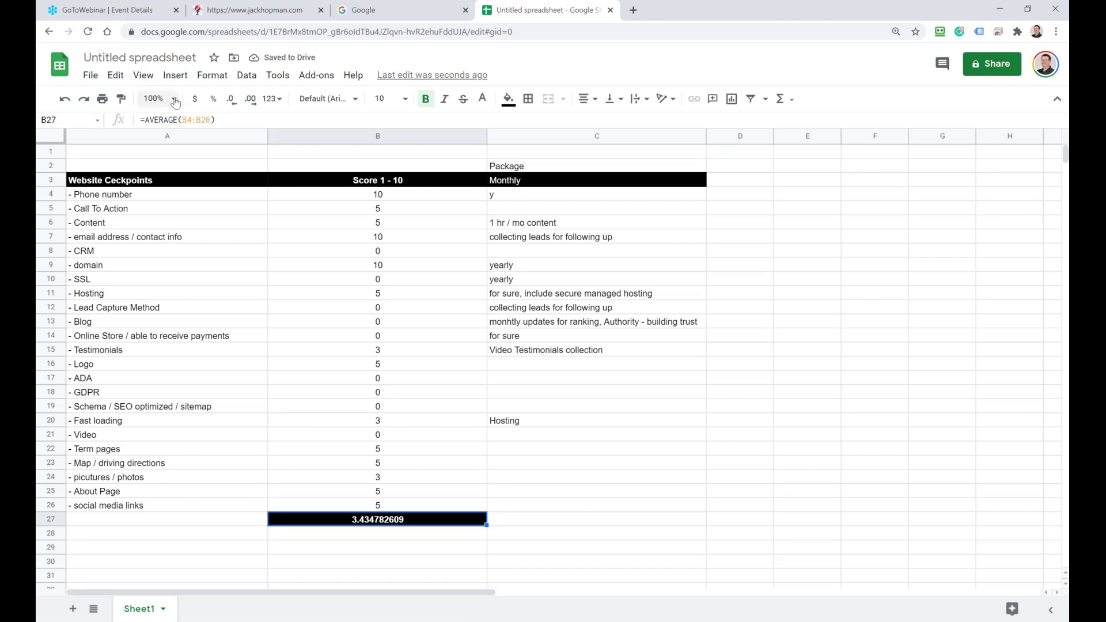
Step: Reduce the average in B27 to one decimal place
{"action": "left_click", "coordinate": [231, 104]}
{"action": "left_click", "coordinate": [230, 105]}
{"action": "left_click", "coordinate": [230, 106]}
{"action": "left_click", "coordinate": [230, 105]}
{"action": "left_click", "coordinate": [229, 105]}
{"action": "left_click", "coordinate": [230, 105]}
{"action": "left_click", "coordinate": [230, 105]}
{"action": "left_click", "coordinate": [230, 107]}
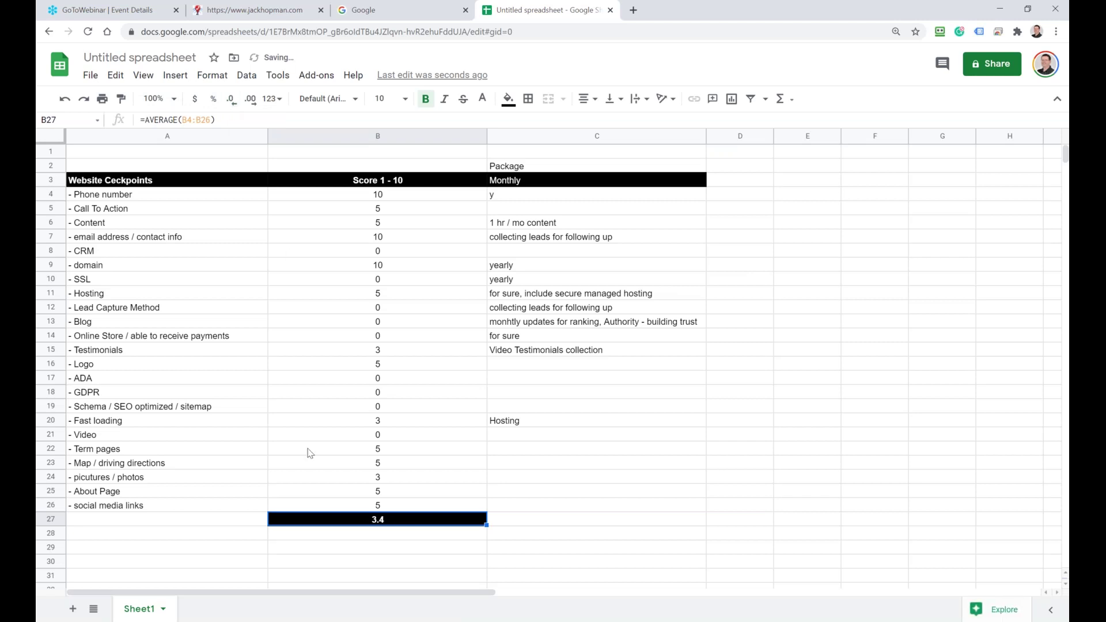
{"action": "left_click", "coordinate": [309, 547]}
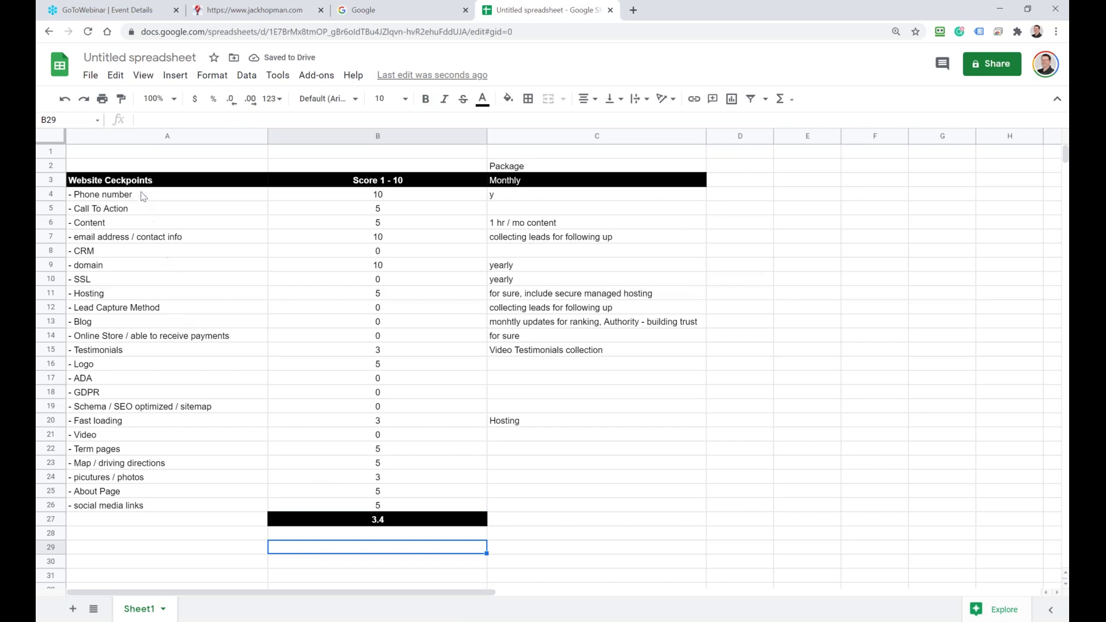
Step: Enter the client detail labels "Company Name" in A1 and "Website Url" in A2
{"action": "left_click", "coordinate": [132, 152]}
{"action": "type", "text": "W"}
{"action": "key", "text": "BackSpace"}
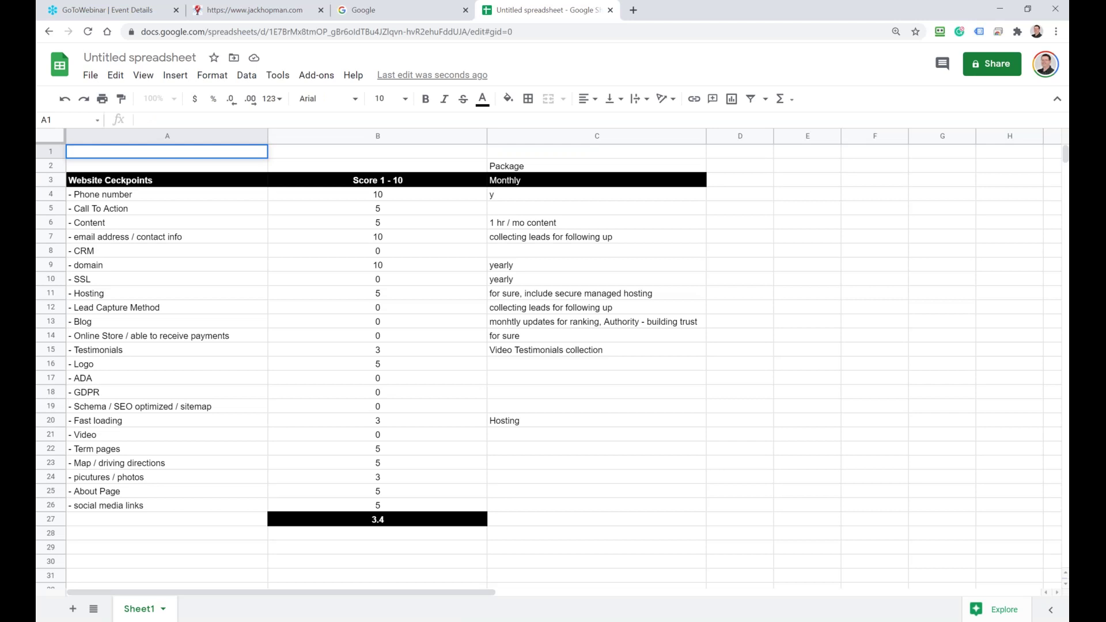
{"action": "type", "text": "Com["}
{"action": "type", "text": "pan"}
{"action": "type", "text": "y Name"}
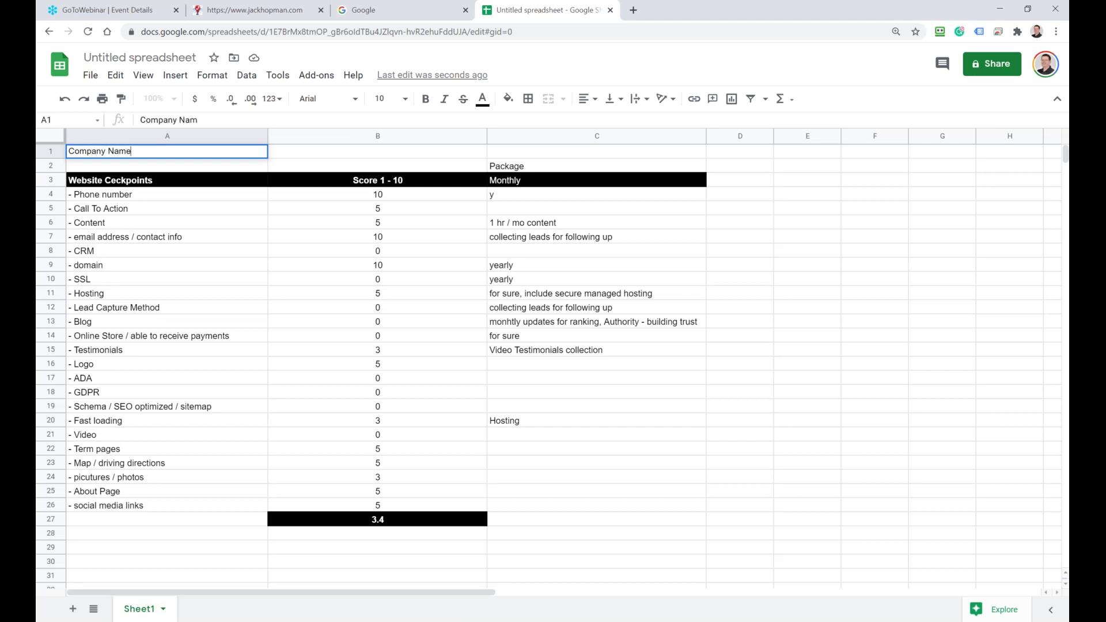
{"action": "key", "text": "Return"}
{"action": "type", "text": "Website Y"}
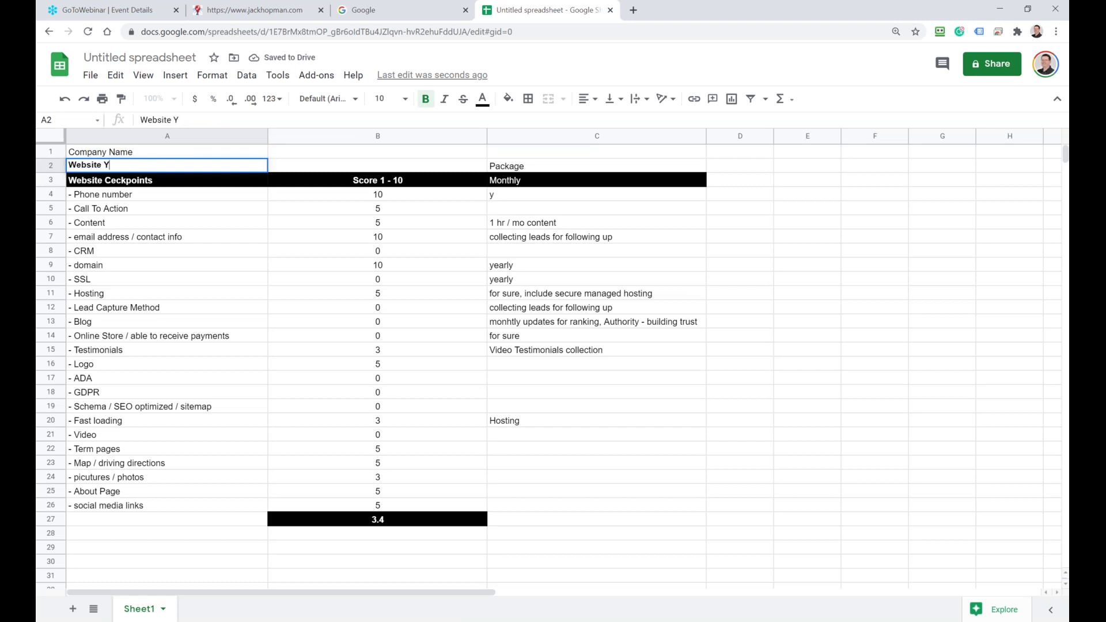
{"action": "key", "text": "BackSpace"}
{"action": "type", "text": "Url"}
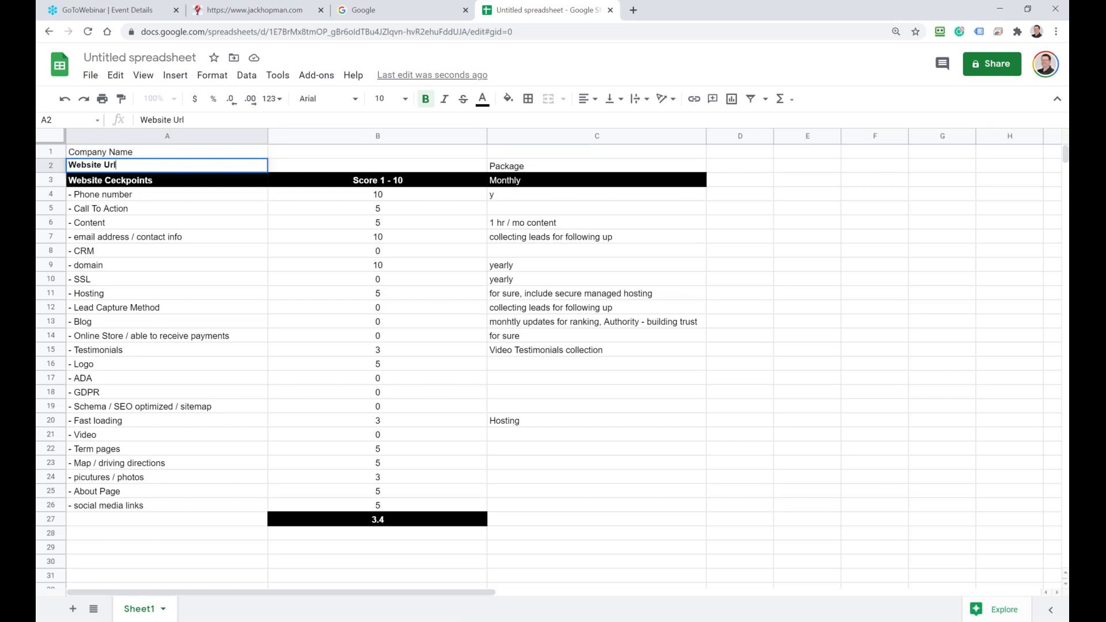
Step: Insert a row above "Website Url" and enter the label "Owner" in A2
{"action": "left_click", "coordinate": [52, 166]}
{"action": "right_click", "coordinate": [51, 167]}
{"action": "left_click", "coordinate": [95, 281]}
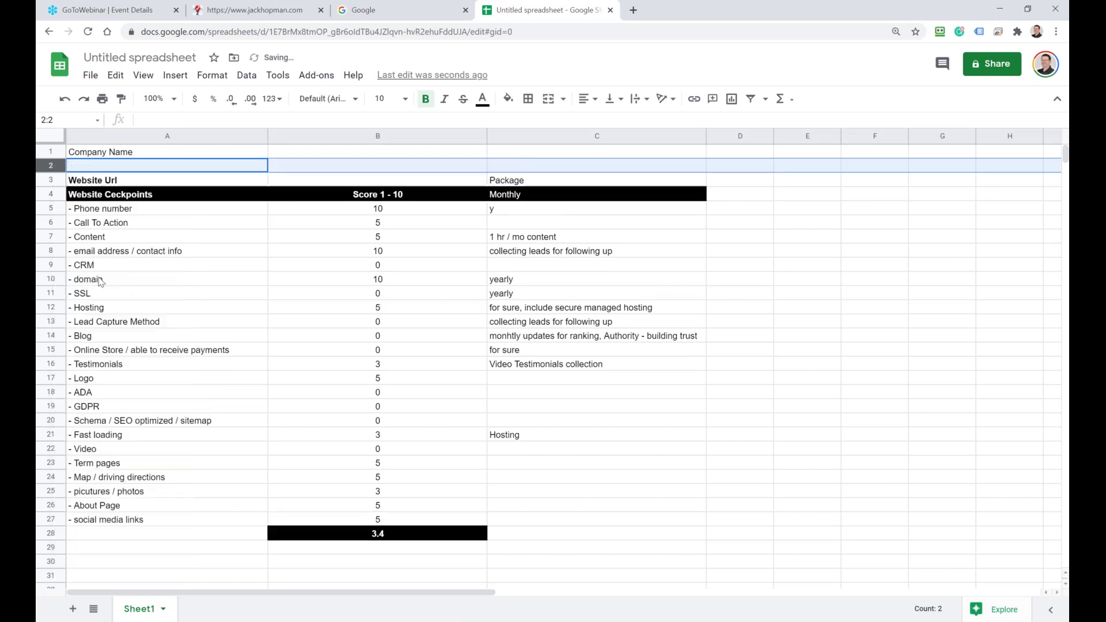
{"action": "left_click", "coordinate": [94, 167]}
{"action": "type", "text": "On"}
{"action": "type", "text": "ner"}
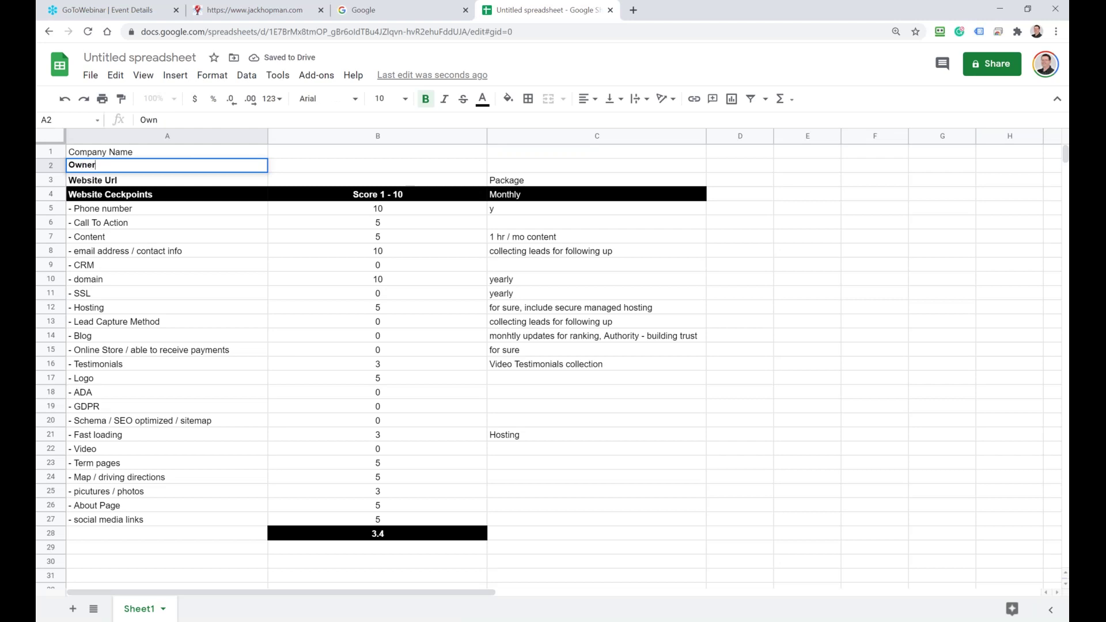
Step: Insert another row above "Website Url" and enter the phone label "Phone Nember" in A3
{"action": "left_click", "coordinate": [59, 181]}
{"action": "right_click", "coordinate": [60, 184]}
{"action": "left_click", "coordinate": [112, 293]}
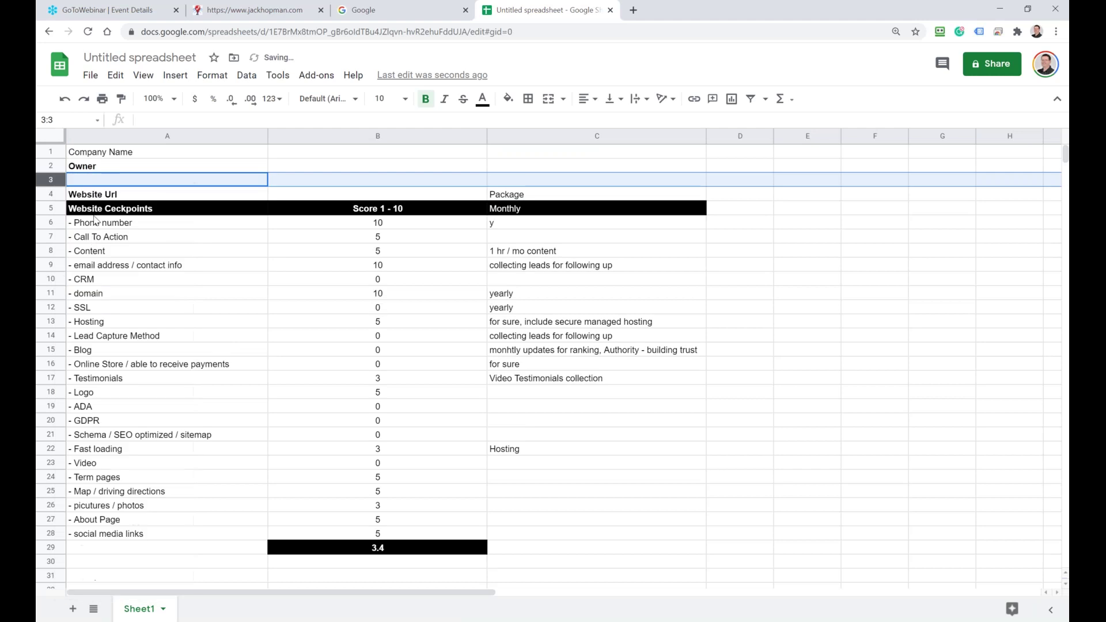
{"action": "left_click", "coordinate": [105, 180]}
{"action": "type", "text": "Phone nUmb"}
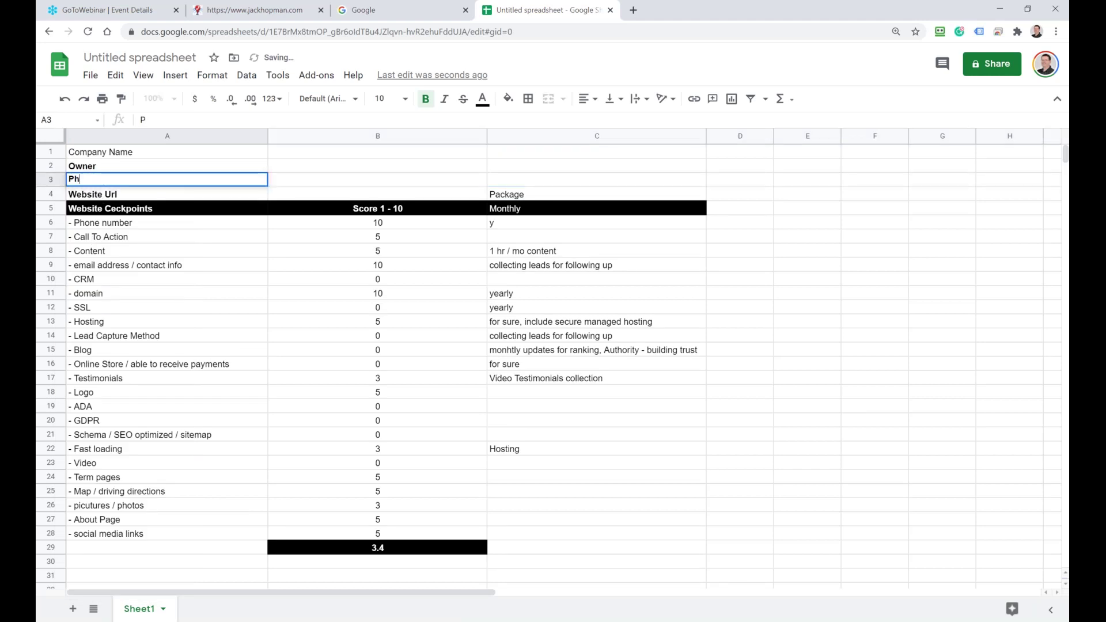
{"action": "key", "text": "BackSpace"}
{"action": "key", "text": "BackSpace"}
{"action": "key", "text": "BackSpace"}
{"action": "key", "text": "BackSpace"}
{"action": "type", "text": "Nember"}
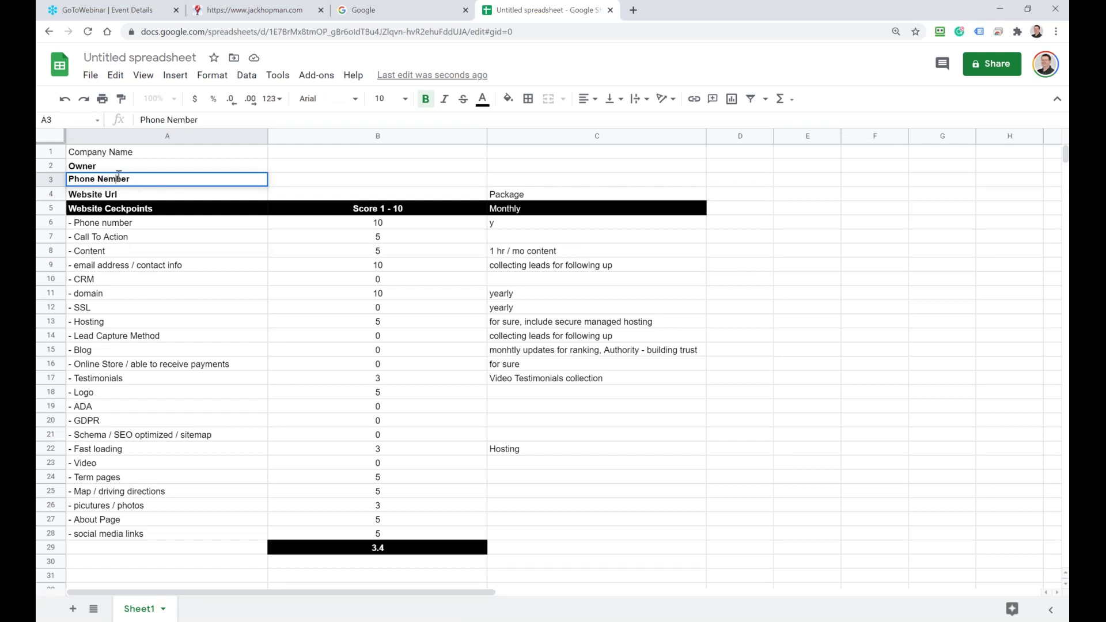
Step: Replace the phone label in A3 with "Mobile Phone Number"
{"action": "left_click_drag", "start_coordinate": [199, 120], "coordinate": [118, 119]}
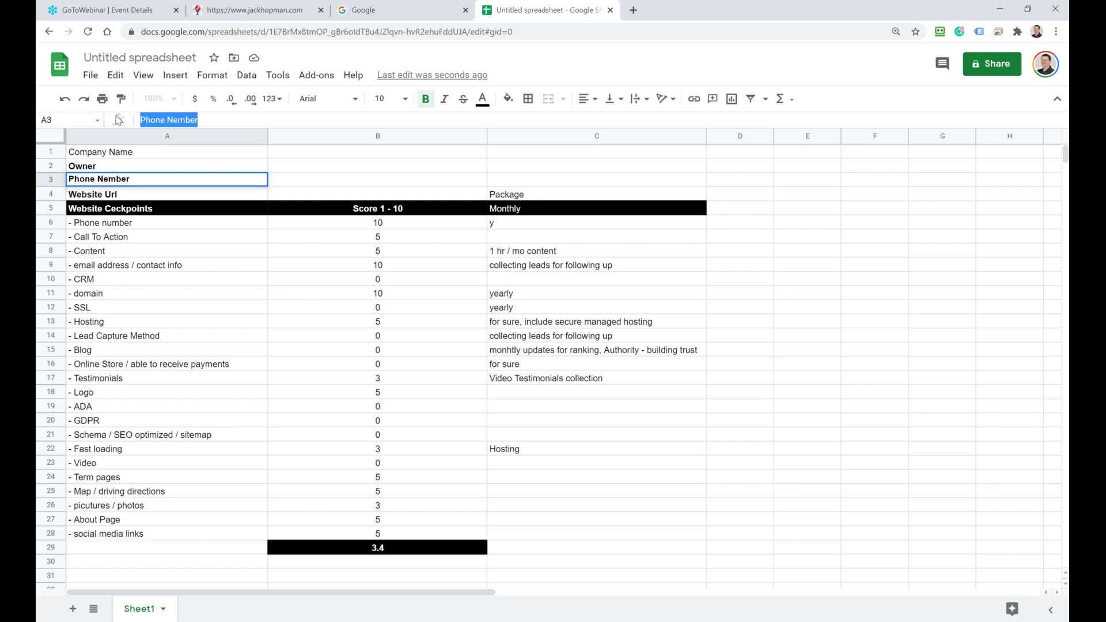
{"action": "type", "text": "Mobile P"}
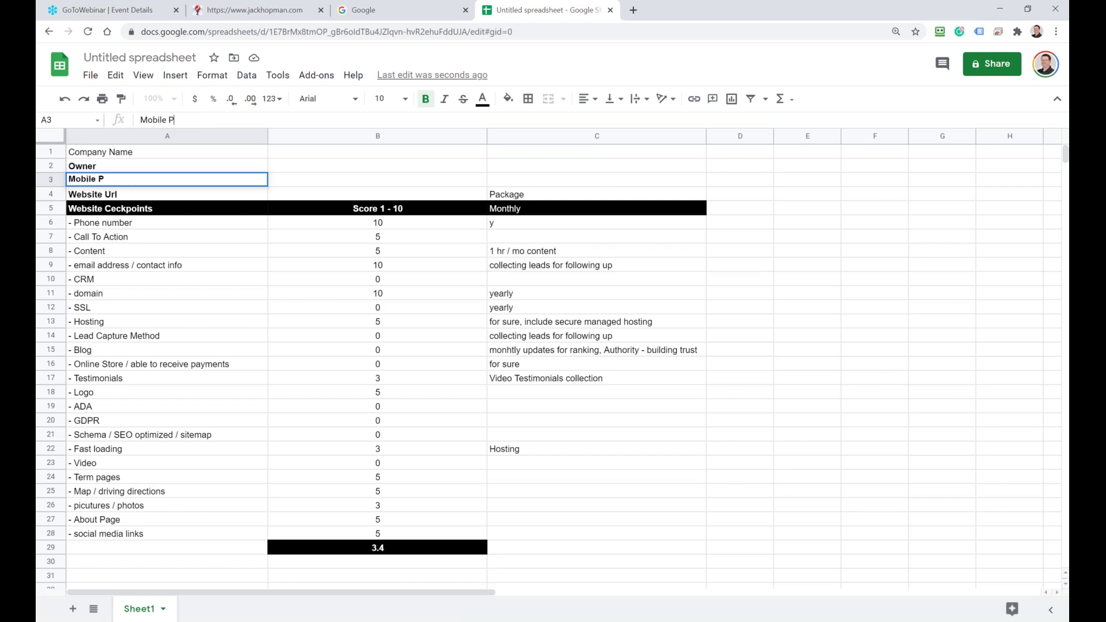
{"action": "type", "text": "hone Number"}
{"action": "key", "text": "Return"}
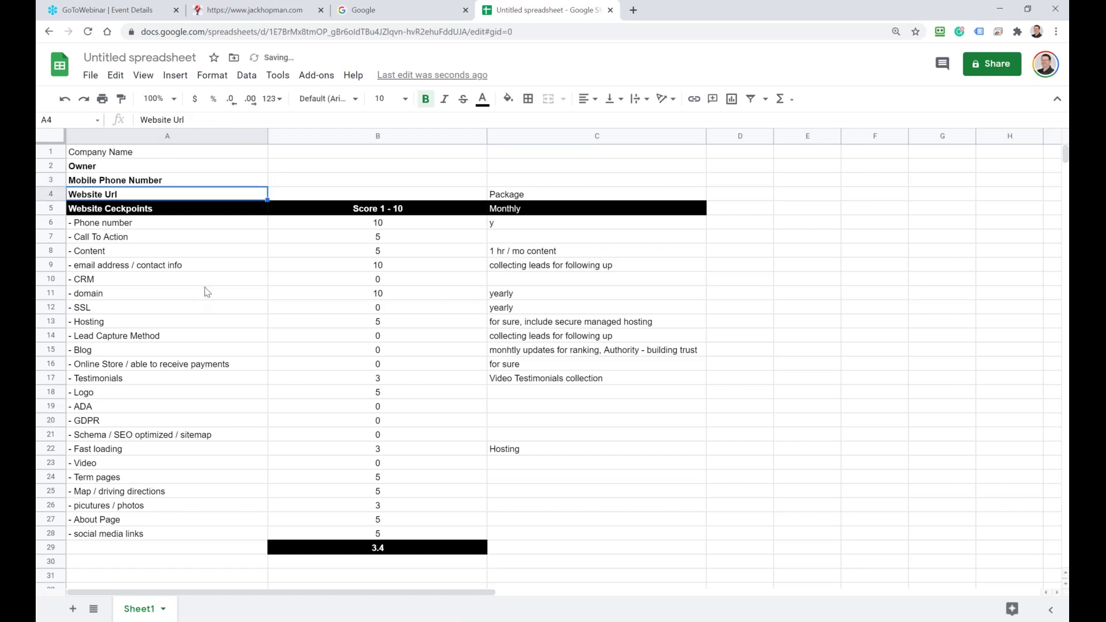
Step: Narrow column A slightly and make the "Company Name" label in A1 bold
{"action": "left_click_drag", "start_coordinate": [267, 138], "coordinate": [244, 138]}
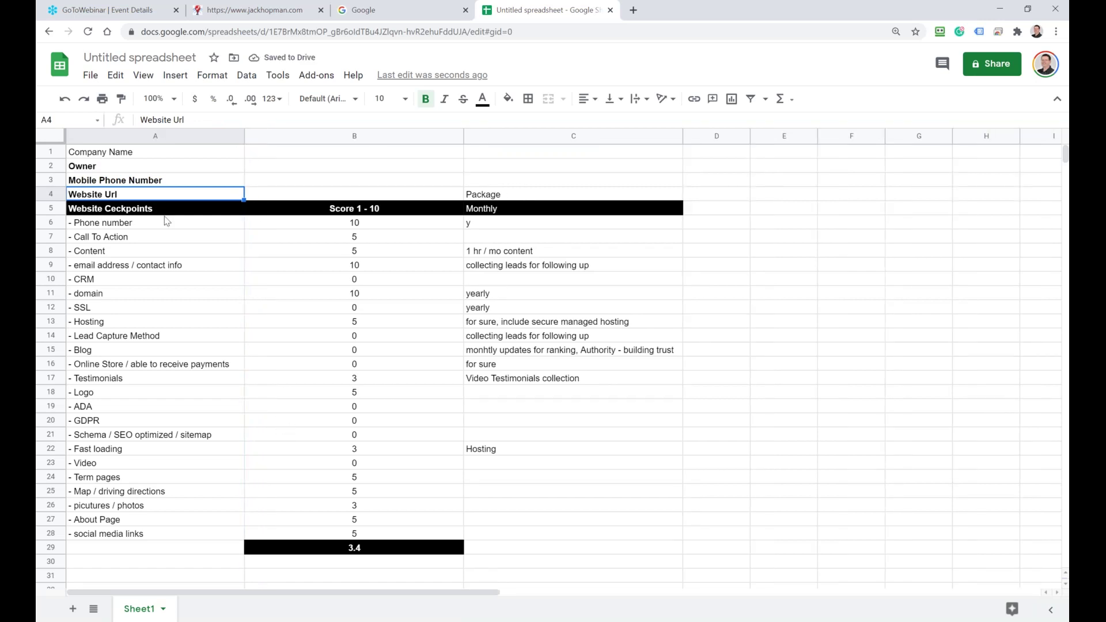
{"action": "left_click", "coordinate": [99, 156]}
{"action": "key", "text": "ctrl+b"}
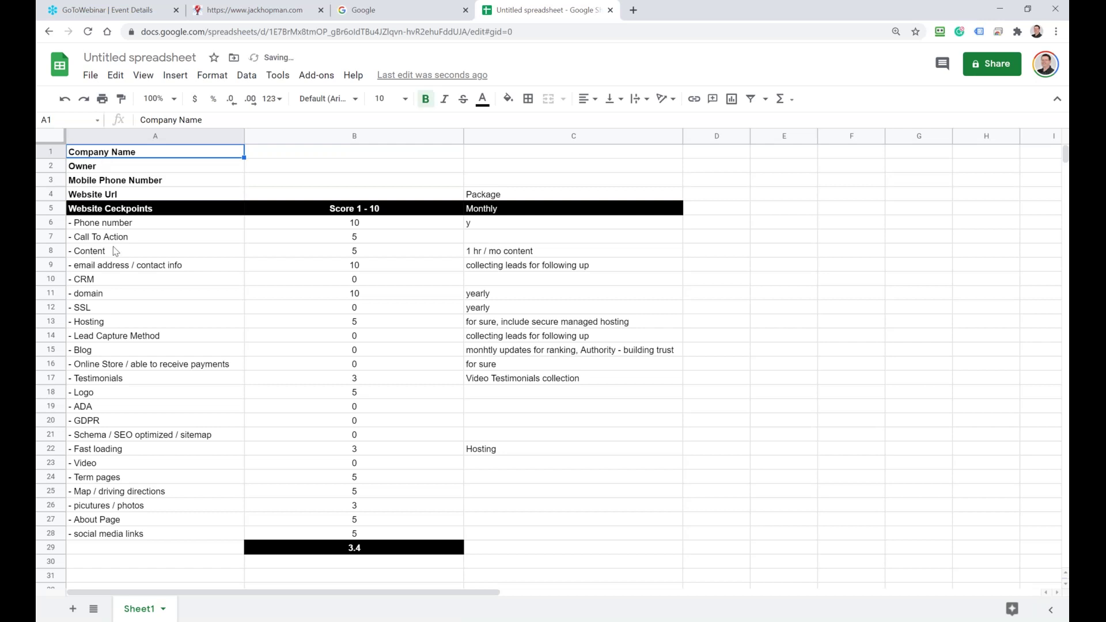
Step: Insert a row above "Owner" and enter the label "Address" in A2
{"action": "left_click", "coordinate": [51, 180]}
{"action": "right_click", "coordinate": [52, 181]}
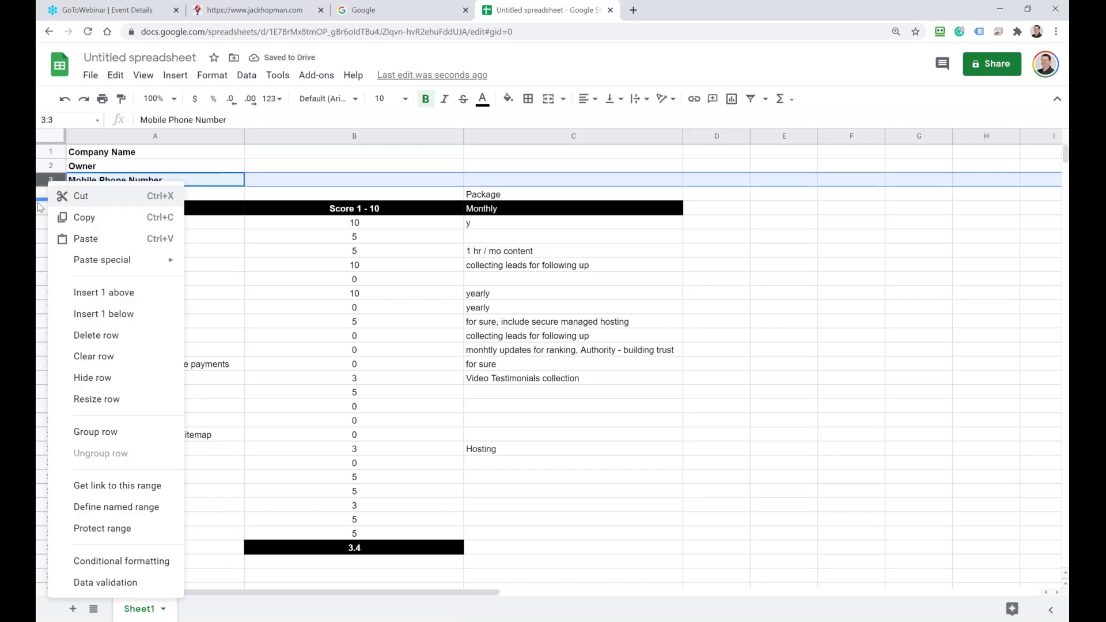
{"action": "left_click", "coordinate": [56, 167]}
{"action": "right_click", "coordinate": [56, 167]}
{"action": "left_click", "coordinate": [109, 277]}
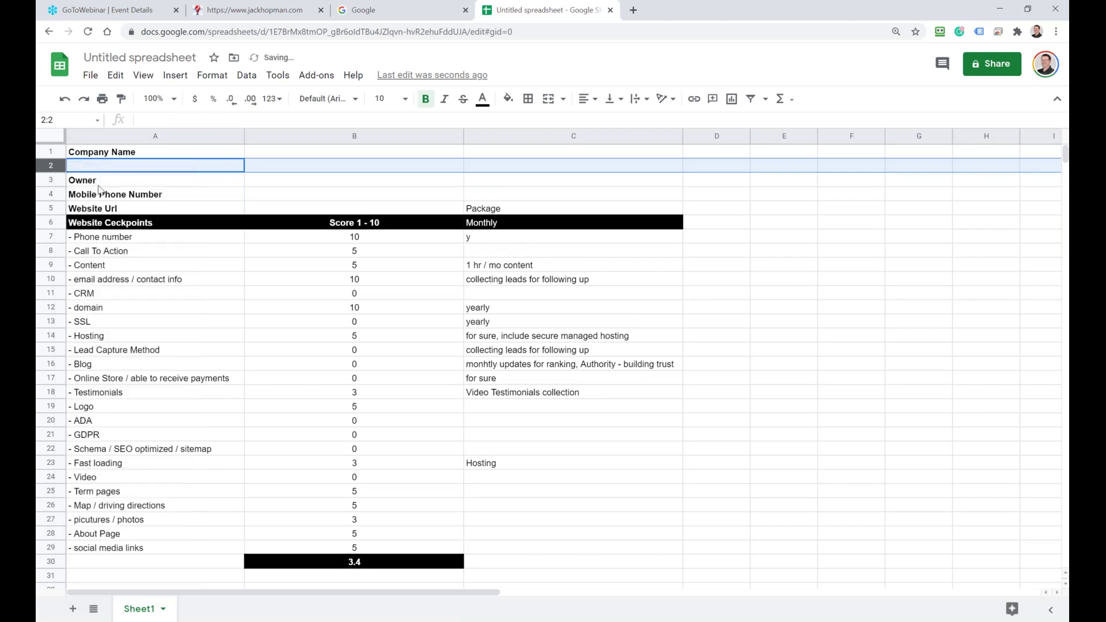
{"action": "type", "text": "Address"}
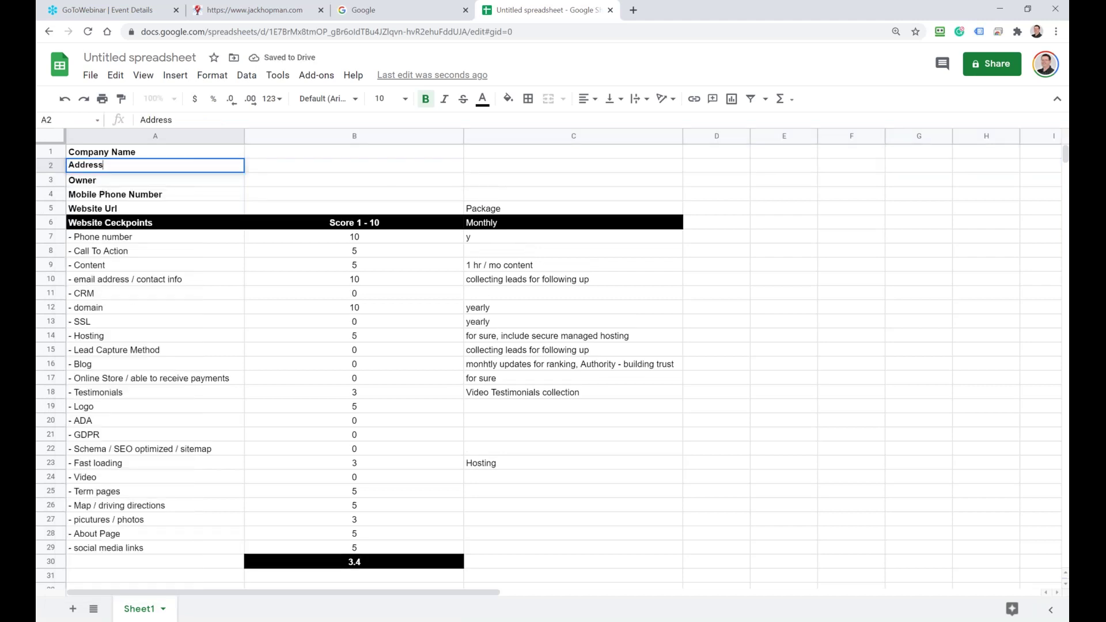
{"action": "key", "text": "Return"}
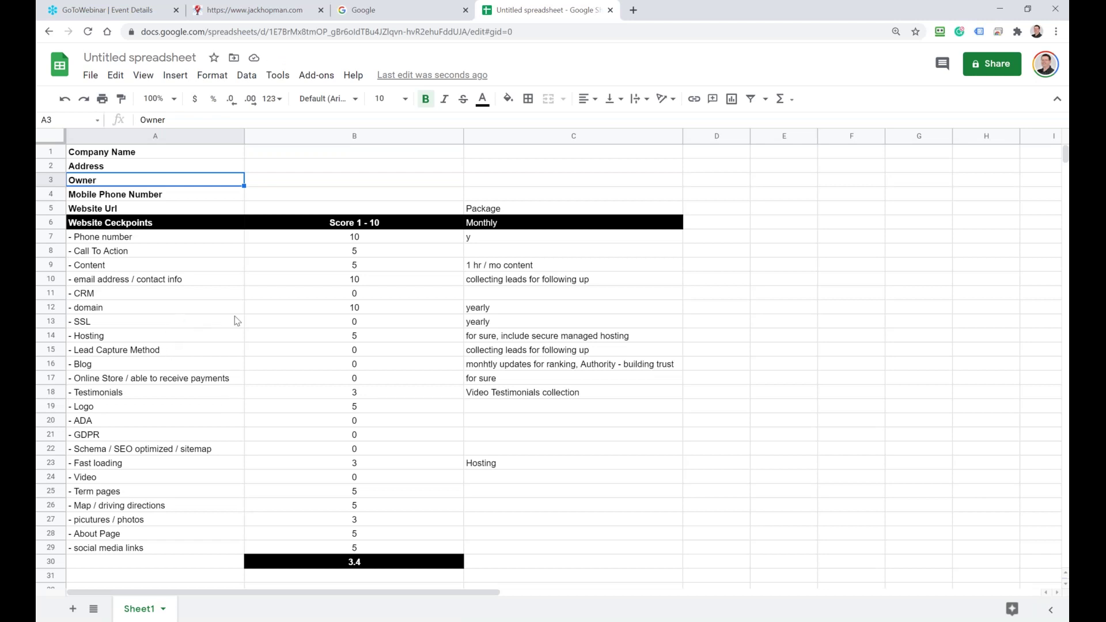
Step: Narrow the score column B to a little under half its width
{"action": "left_click_drag", "start_coordinate": [464, 137], "coordinate": [343, 137]}
{"action": "left_click_drag", "start_coordinate": [101, 222], "coordinate": [302, 565]}
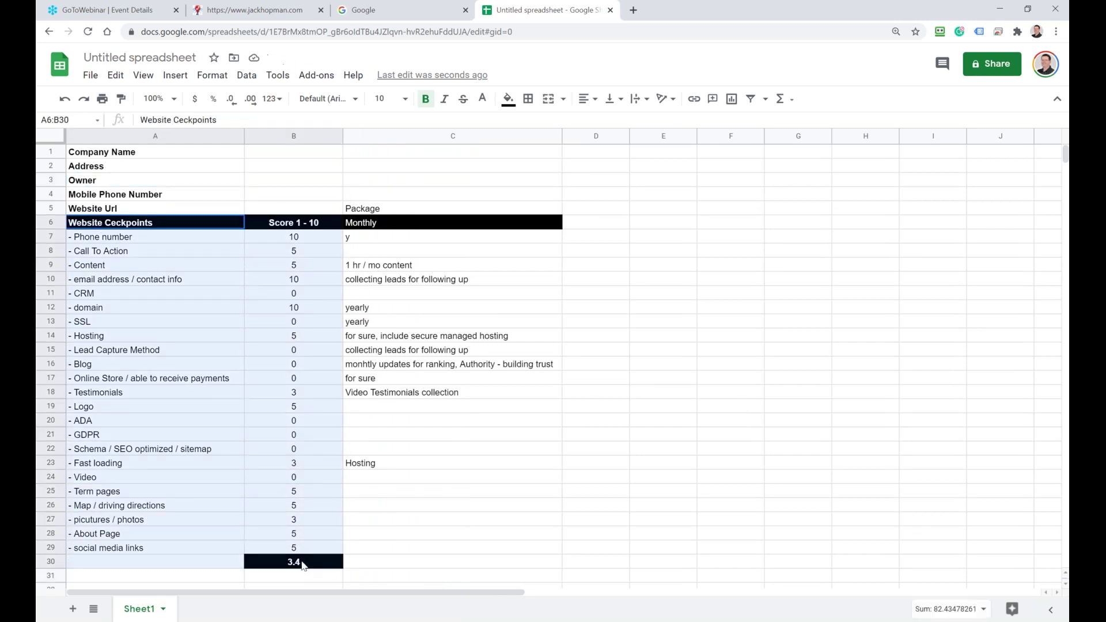
{"action": "left_click_drag", "start_coordinate": [302, 565], "coordinate": [302, 565]}
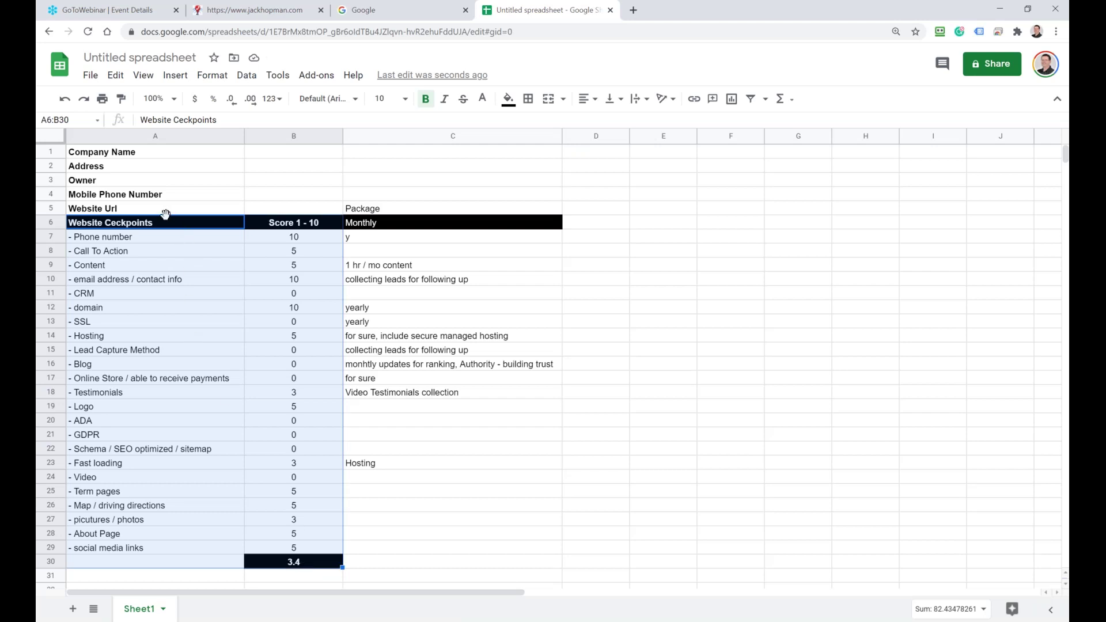
Step: Split the last word of the header in A6 so it reads "Website Ceck Points"
{"action": "left_click", "coordinate": [159, 227]}
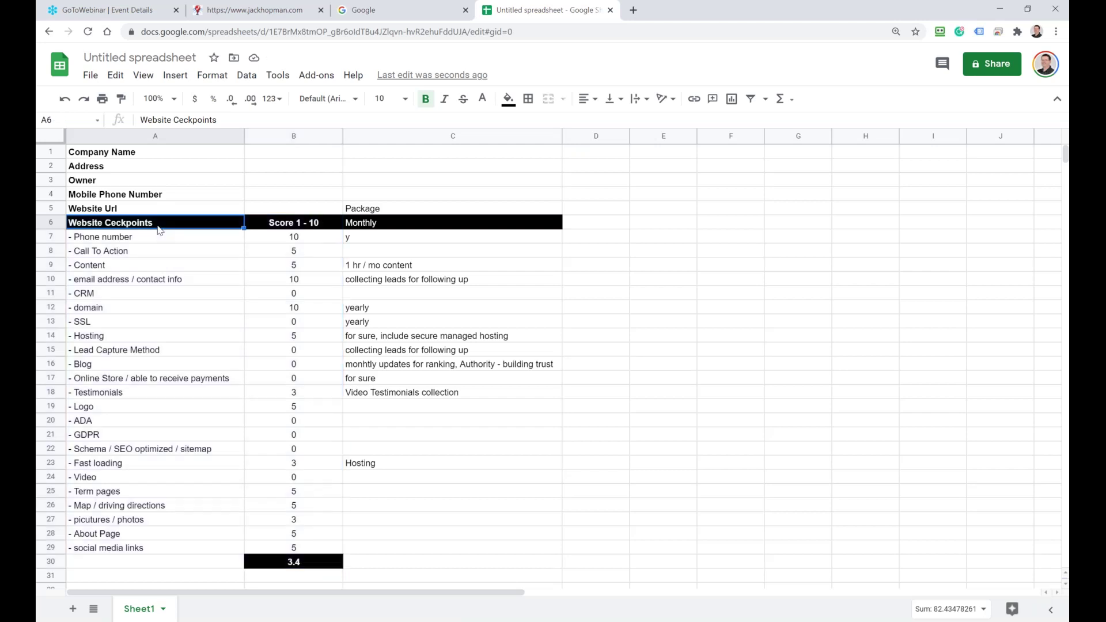
{"action": "left_click", "coordinate": [233, 121]}
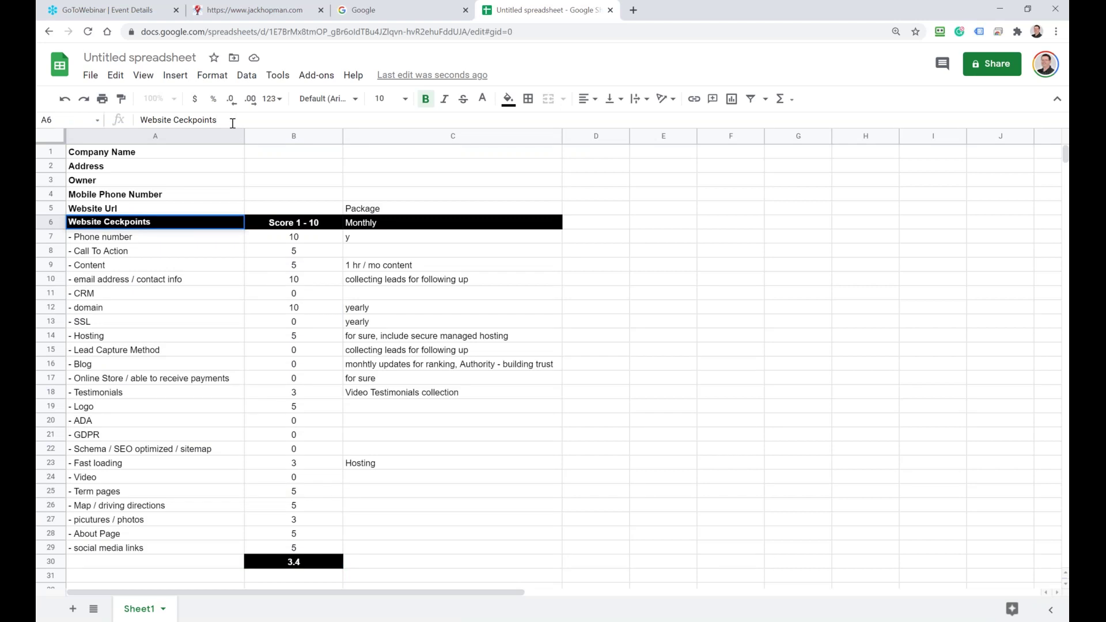
{"action": "key", "text": "BackSpace"}
{"action": "key", "text": "BackSpace"}
{"action": "type", "text": "Point"}
{"action": "key", "text": "Return"}
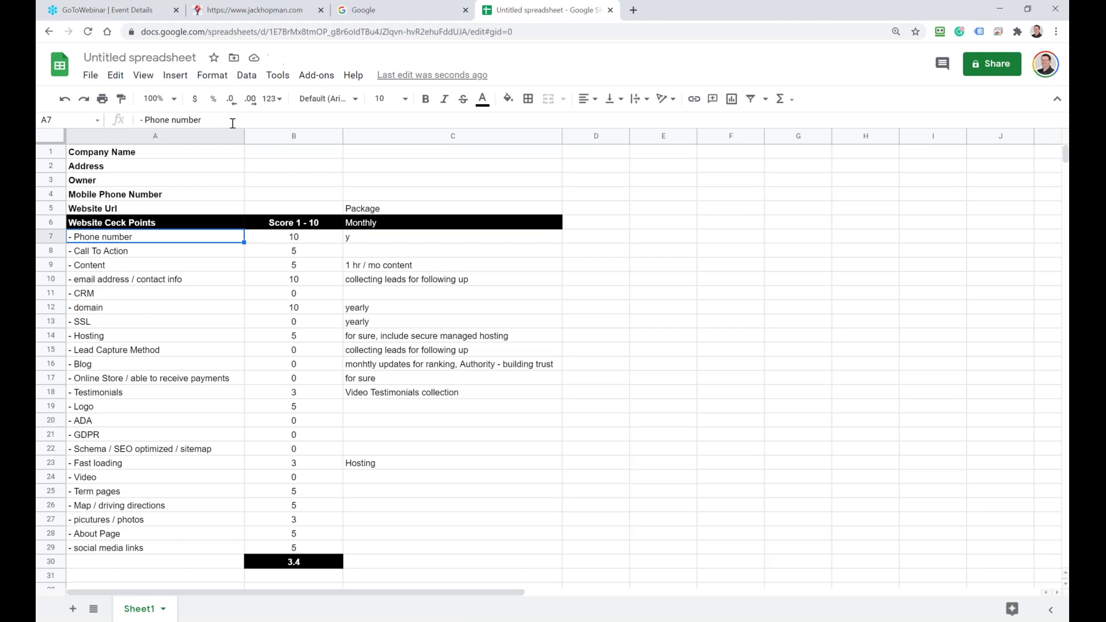
{"action": "left_click_drag", "start_coordinate": [225, 222], "coordinate": [305, 464]}
{"action": "left_click_drag", "start_coordinate": [311, 503], "coordinate": [297, 557]}
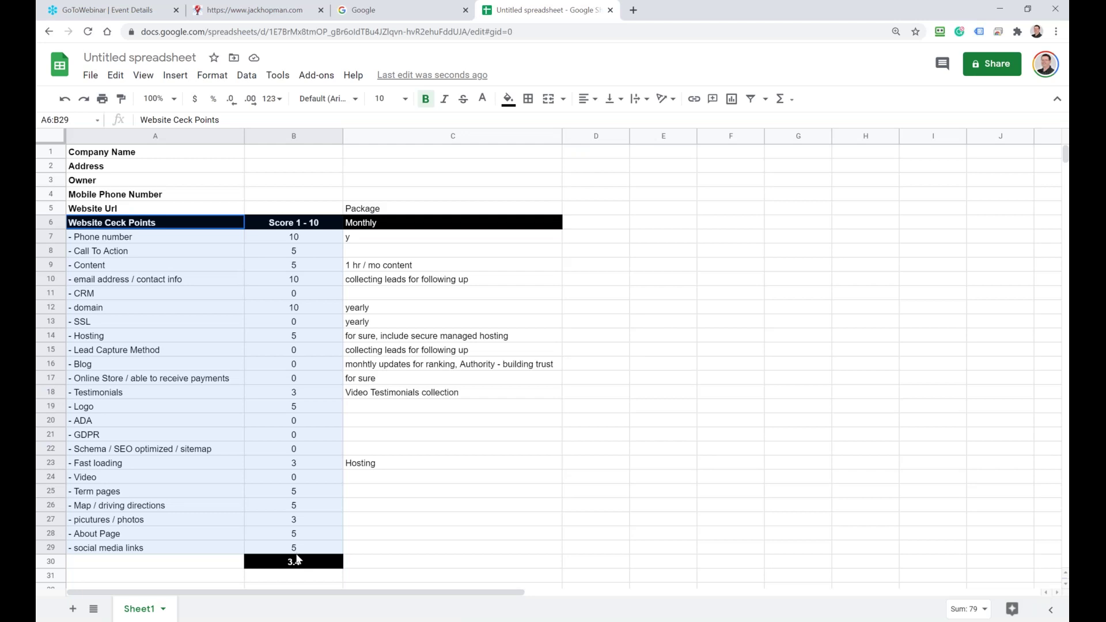
{"action": "left_click_drag", "start_coordinate": [424, 197], "coordinate": [413, 468]}
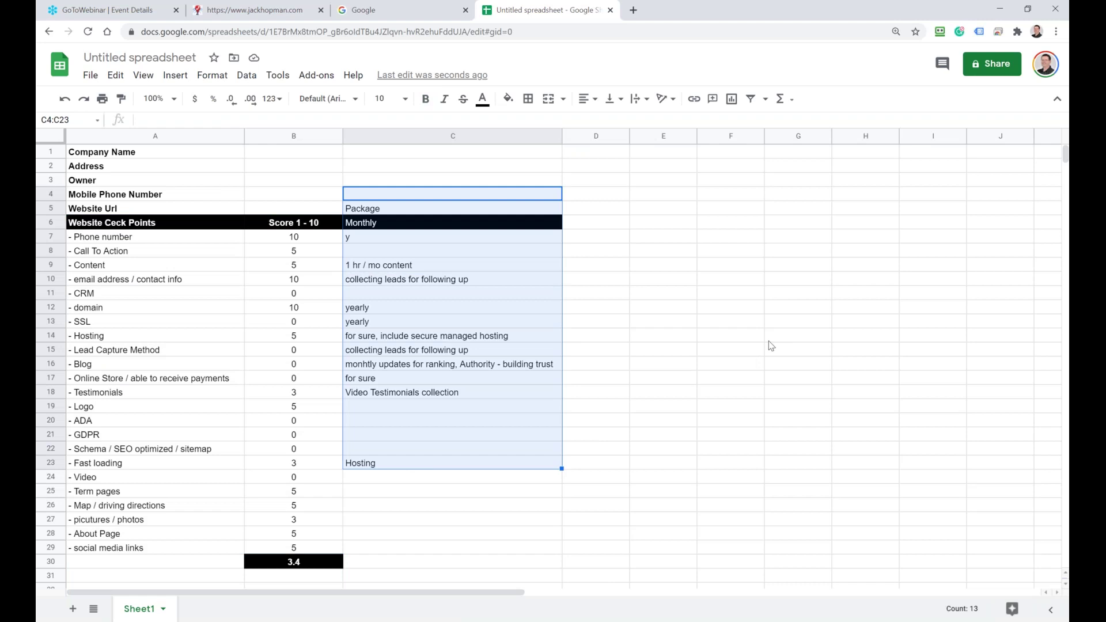
Step: Correct the spelling of the header in A6 to "Website Check Points"
{"action": "left_click", "coordinate": [145, 224]}
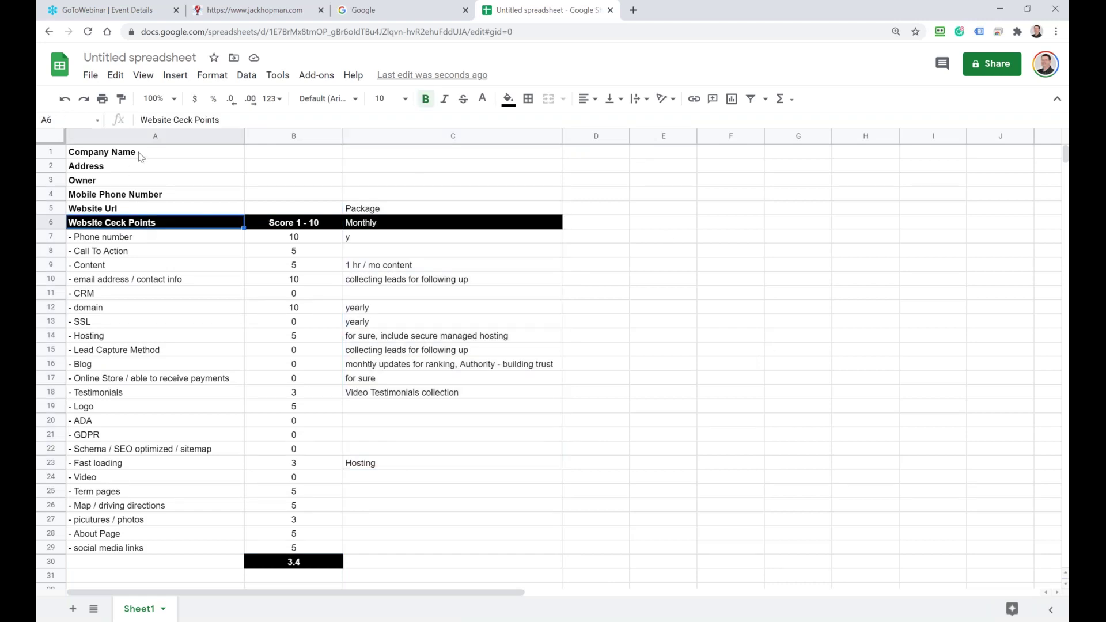
{"action": "left_click", "coordinate": [175, 120]}
{"action": "type", "text": "h"}
{"action": "key", "text": "Return"}
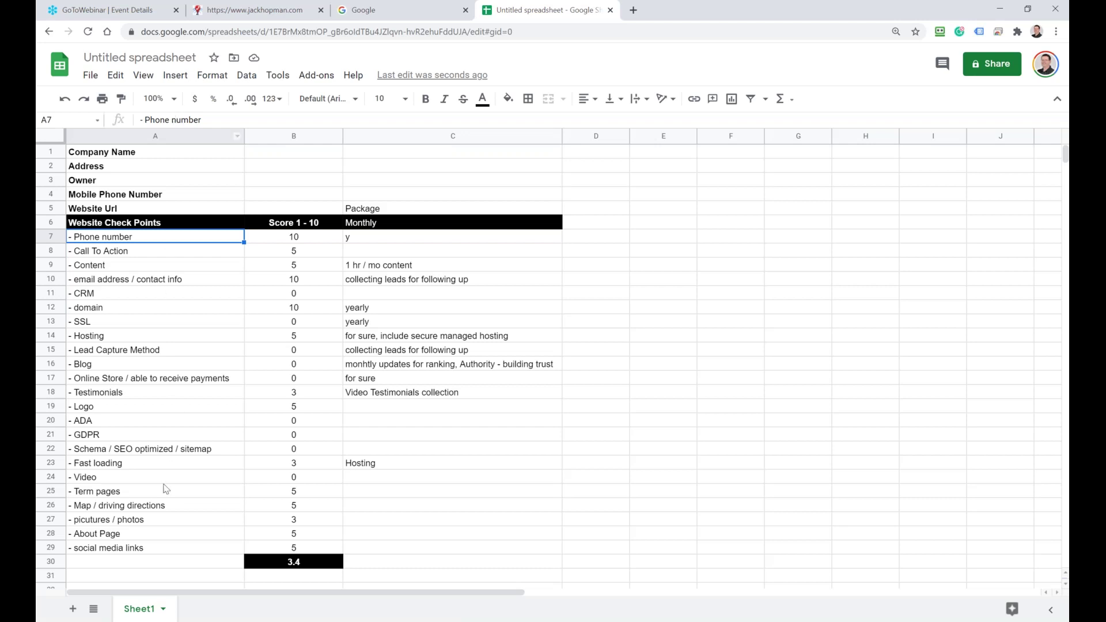
Step: Rename the sheet "Website"
{"action": "left_click", "coordinate": [164, 610]}
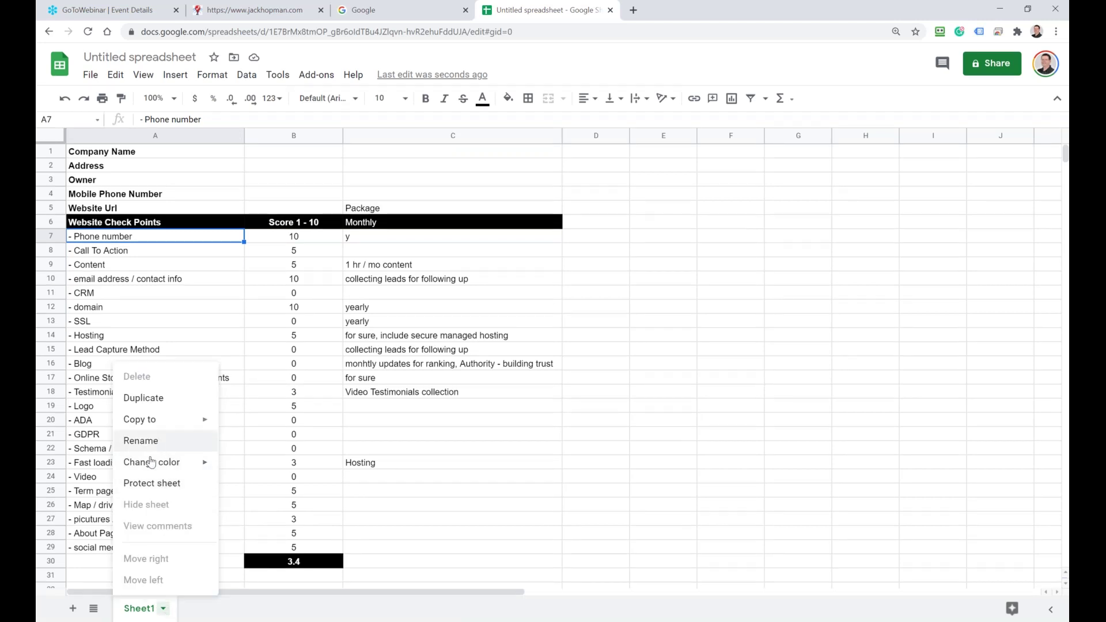
{"action": "left_click", "coordinate": [140, 441]}
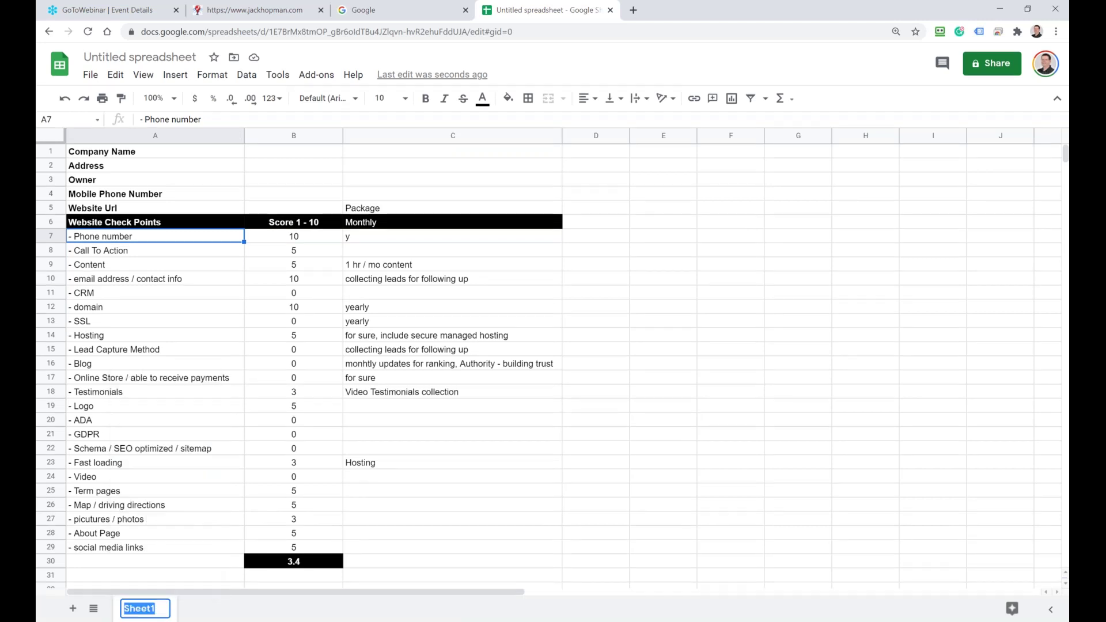
{"action": "type", "text": "Website"}
{"action": "left_click", "coordinate": [489, 585]}
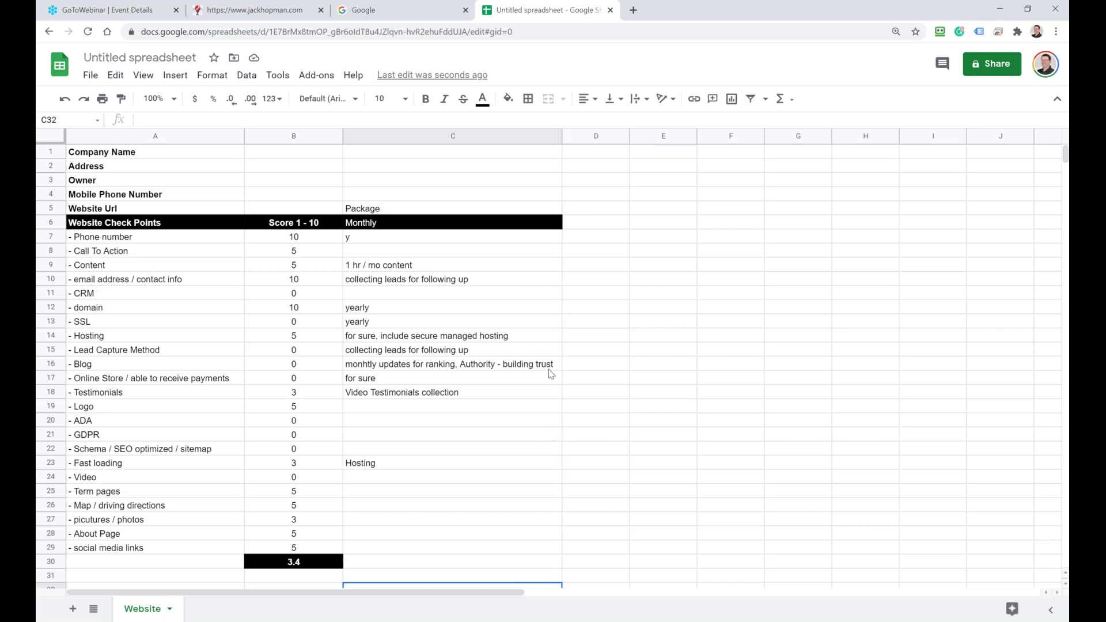
{"action": "left_click", "coordinate": [468, 496]}
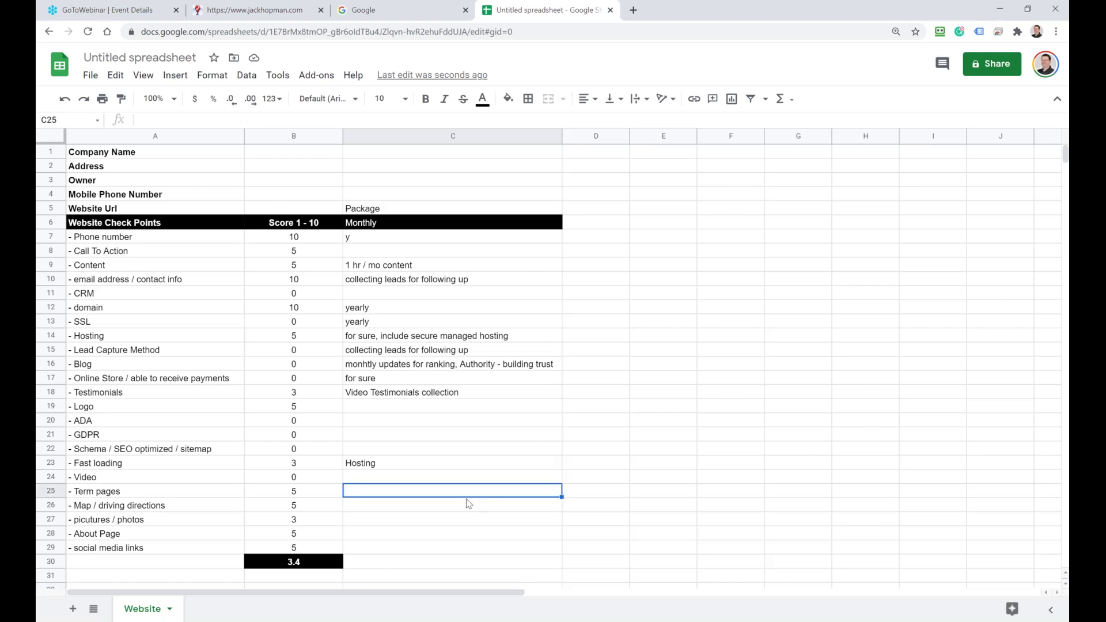
{"action": "left_click", "coordinate": [169, 611]}
{"action": "mouse_move", "coordinate": [156, 425]}
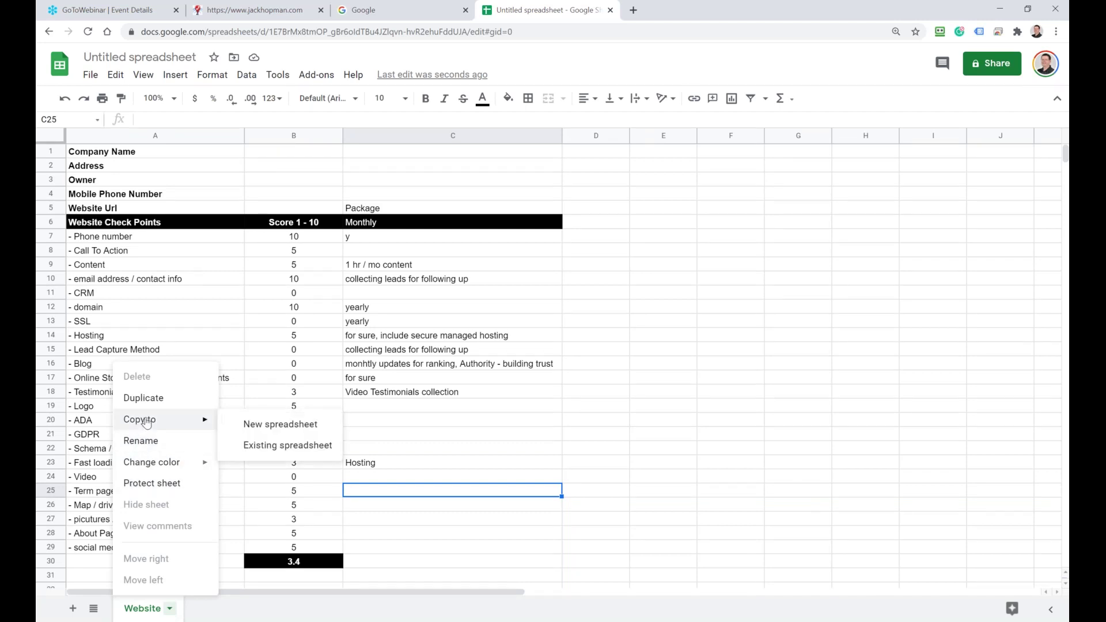
{"action": "left_click", "coordinate": [267, 444]}
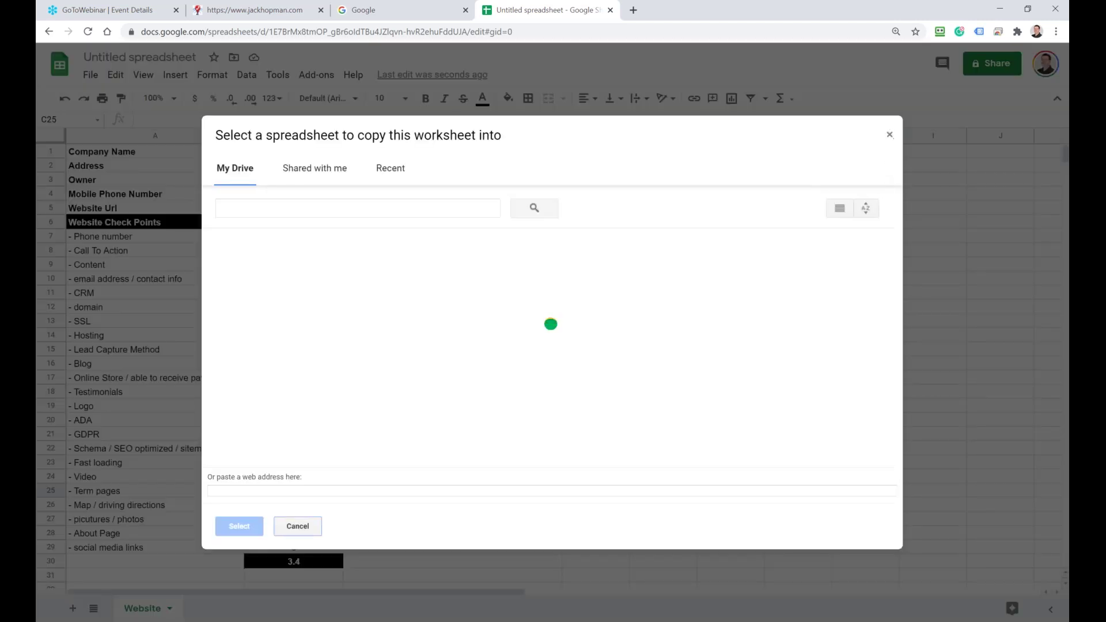
{"action": "left_click", "coordinate": [890, 135]}
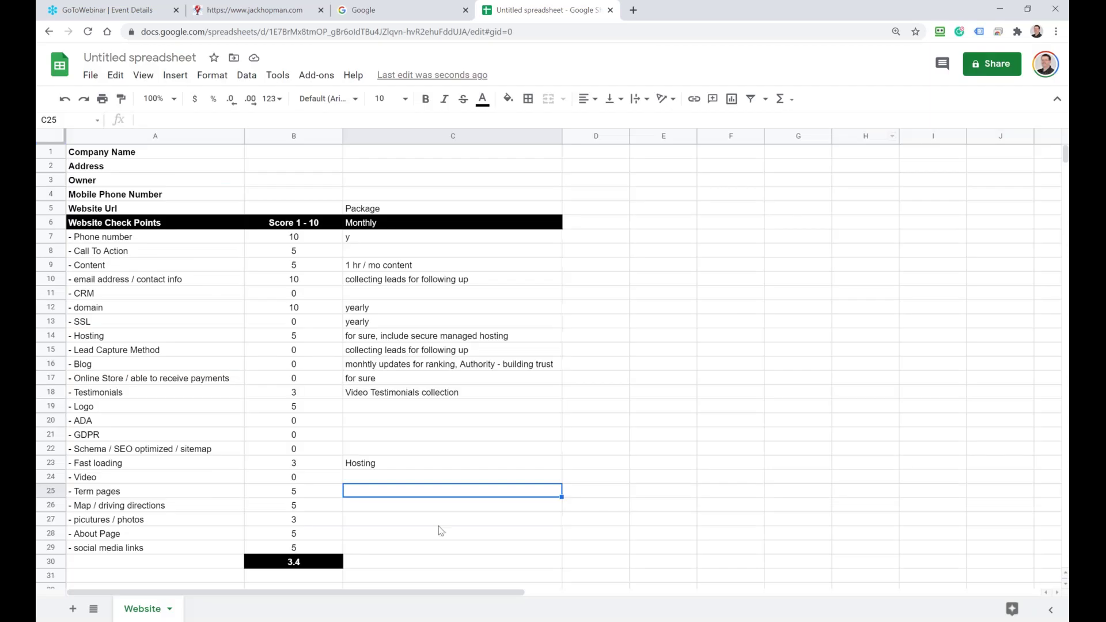
Step: Duplicate the Website sheet and rename the copy "Google My Business"
{"action": "left_click", "coordinate": [169, 609]}
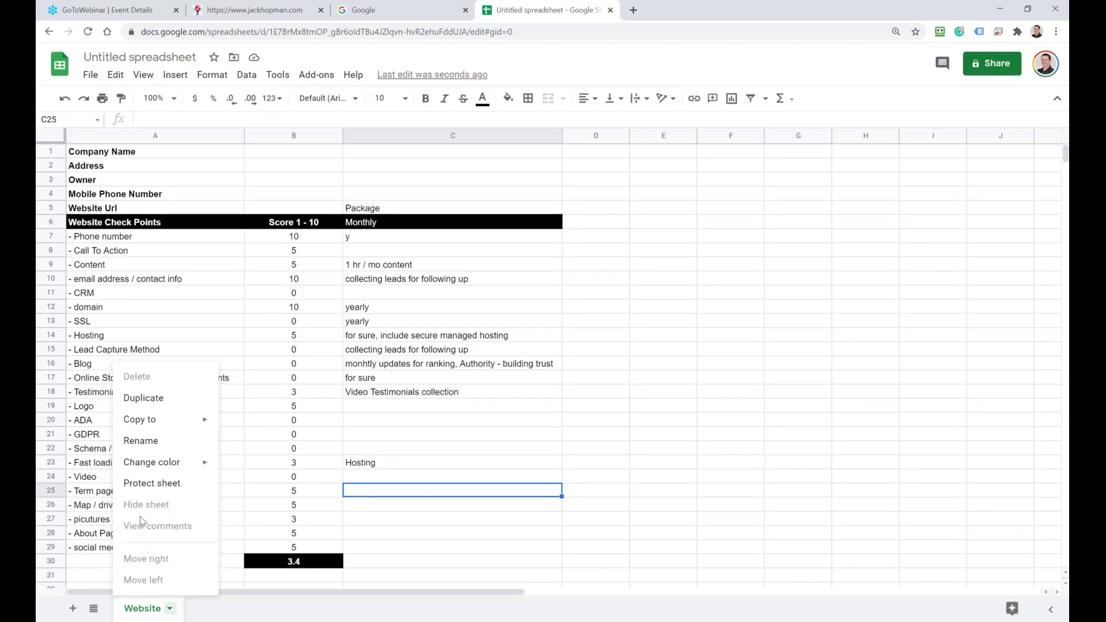
{"action": "left_click", "coordinate": [155, 406]}
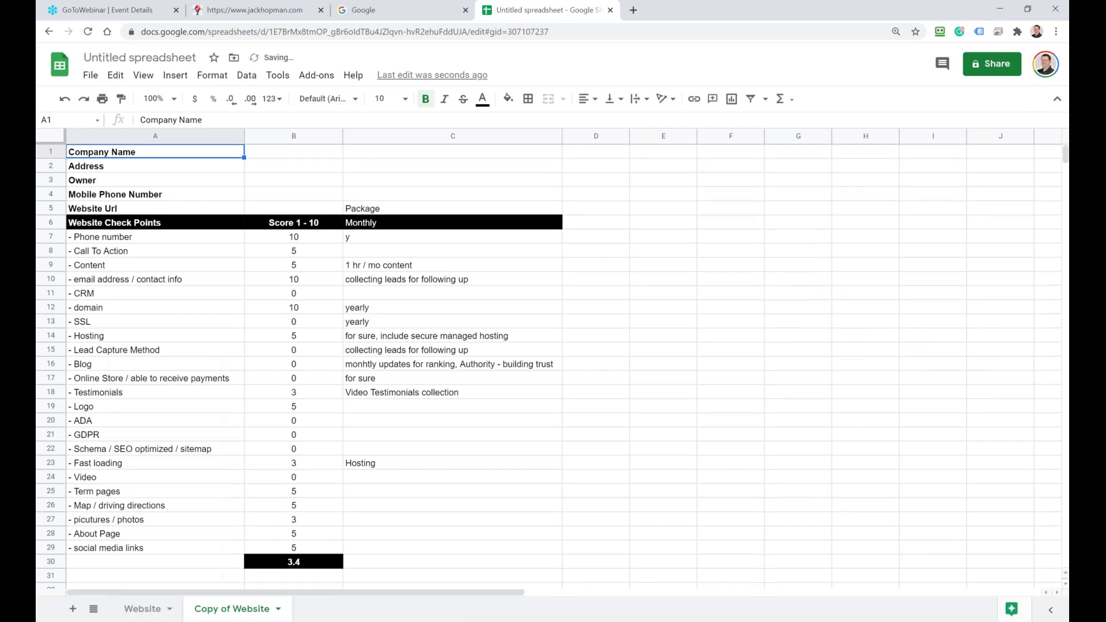
{"action": "left_click", "coordinate": [279, 609]}
{"action": "left_click", "coordinate": [229, 441]}
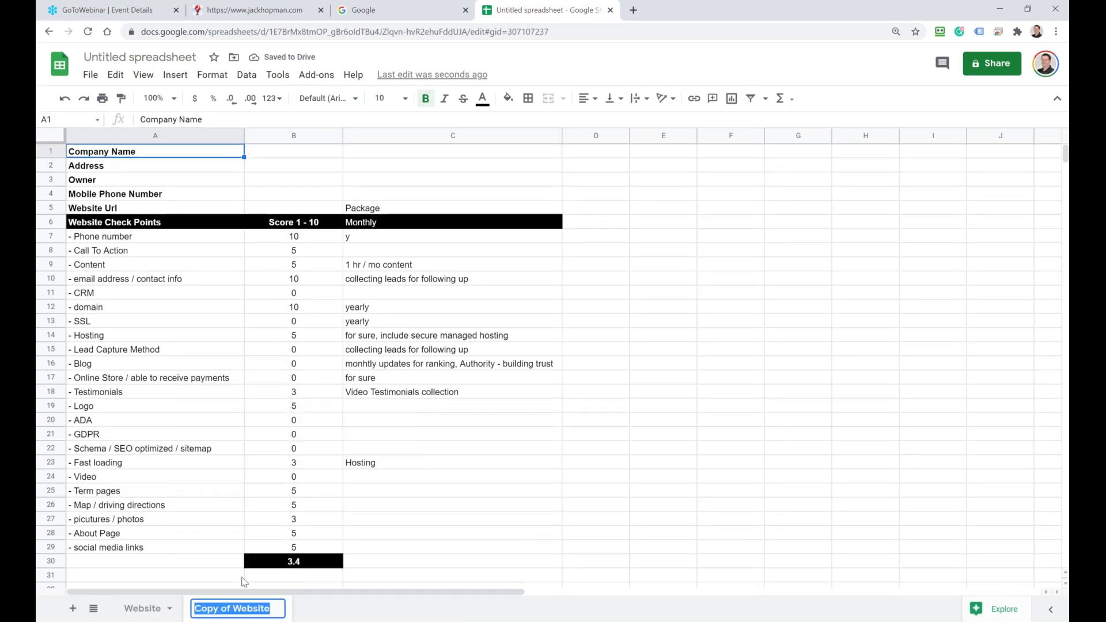
{"action": "type", "text": "Goo"}
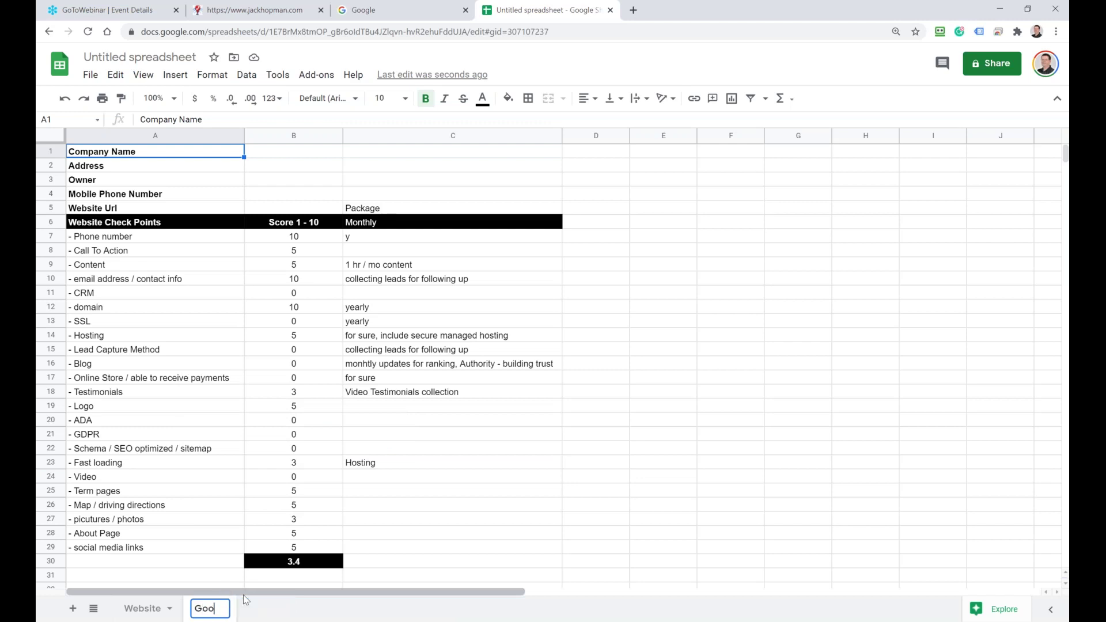
{"action": "type", "text": "gle My "}
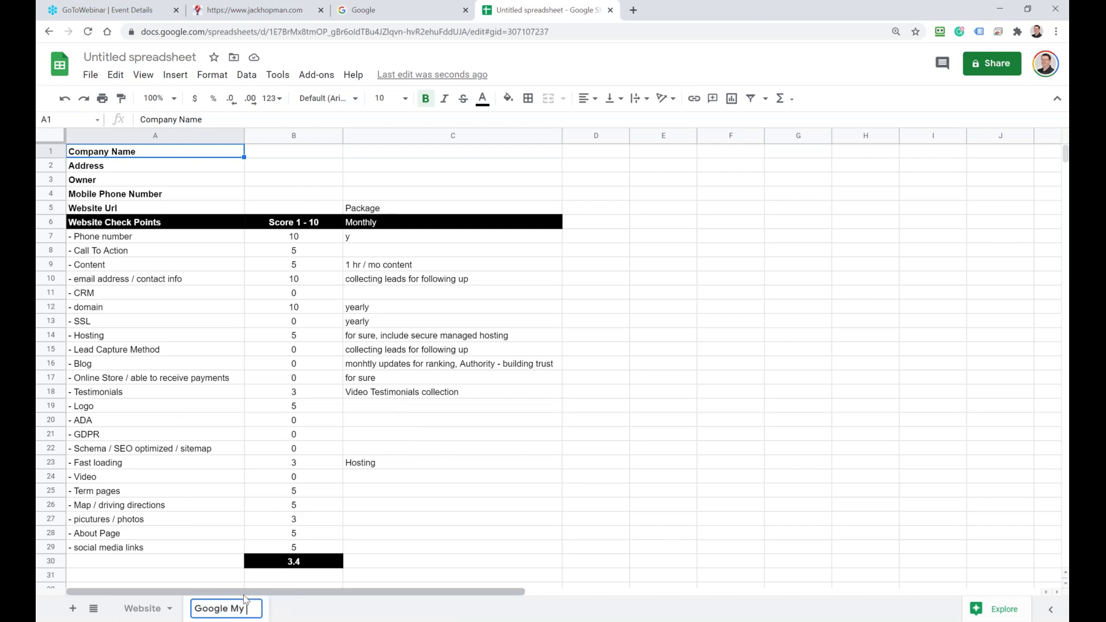
{"action": "type", "text": "Business"}
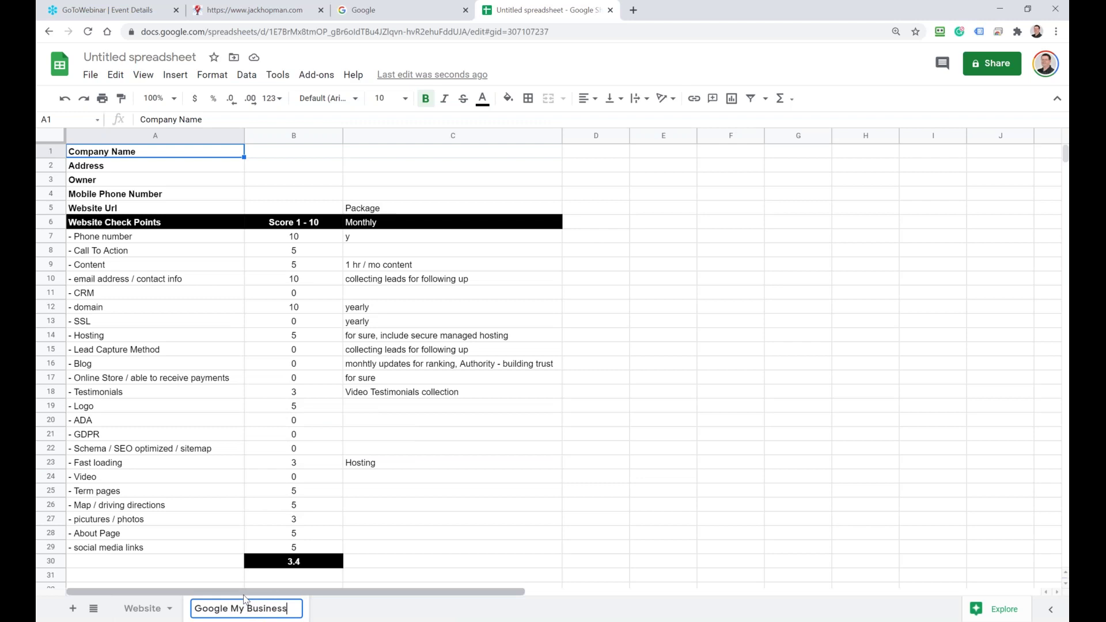
{"action": "left_click", "coordinate": [248, 446]}
Step: Clear the checkpoint labels in A7:A29 and the package notes in C7:C23, and narrow column C
{"action": "left_click_drag", "start_coordinate": [83, 241], "coordinate": [151, 556]}
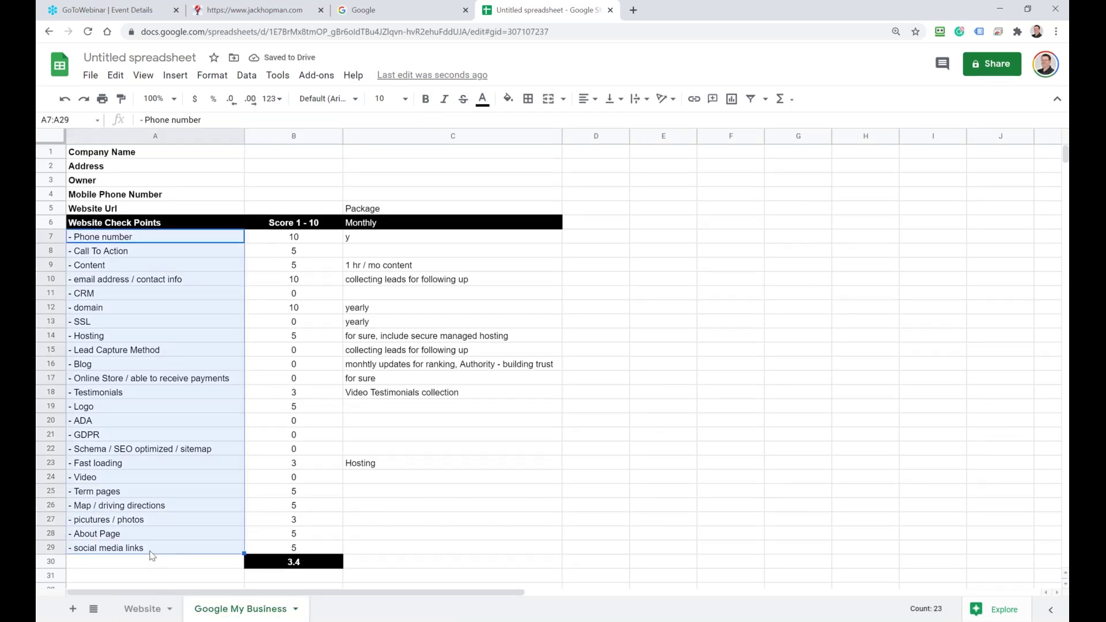
{"action": "key", "text": "Delete"}
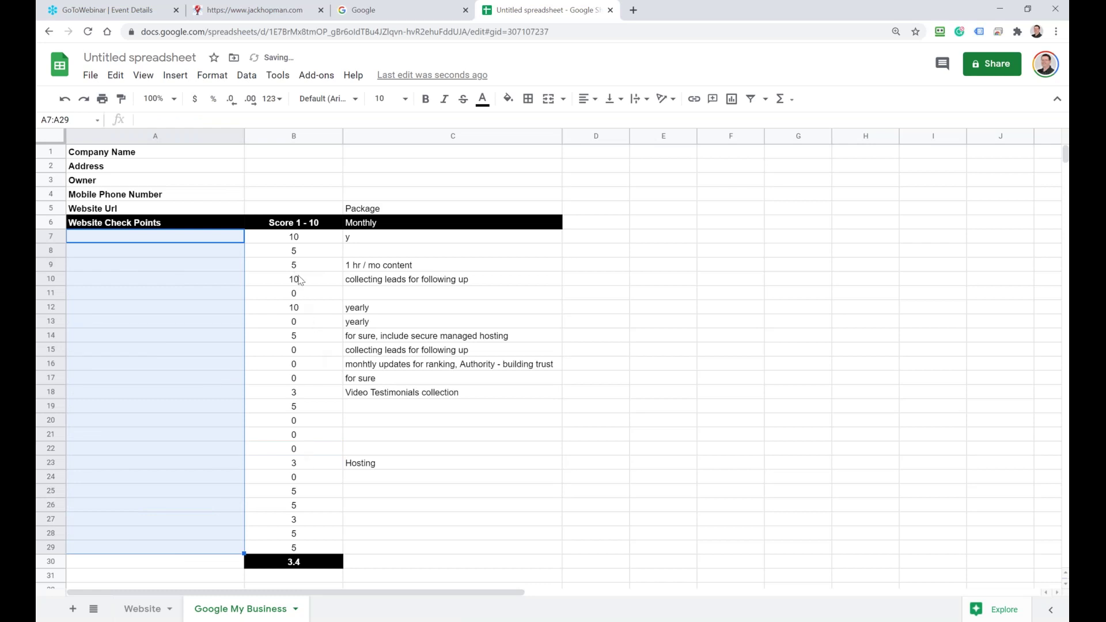
{"action": "left_click_drag", "start_coordinate": [376, 241], "coordinate": [376, 464]}
{"action": "key", "text": "Delete"}
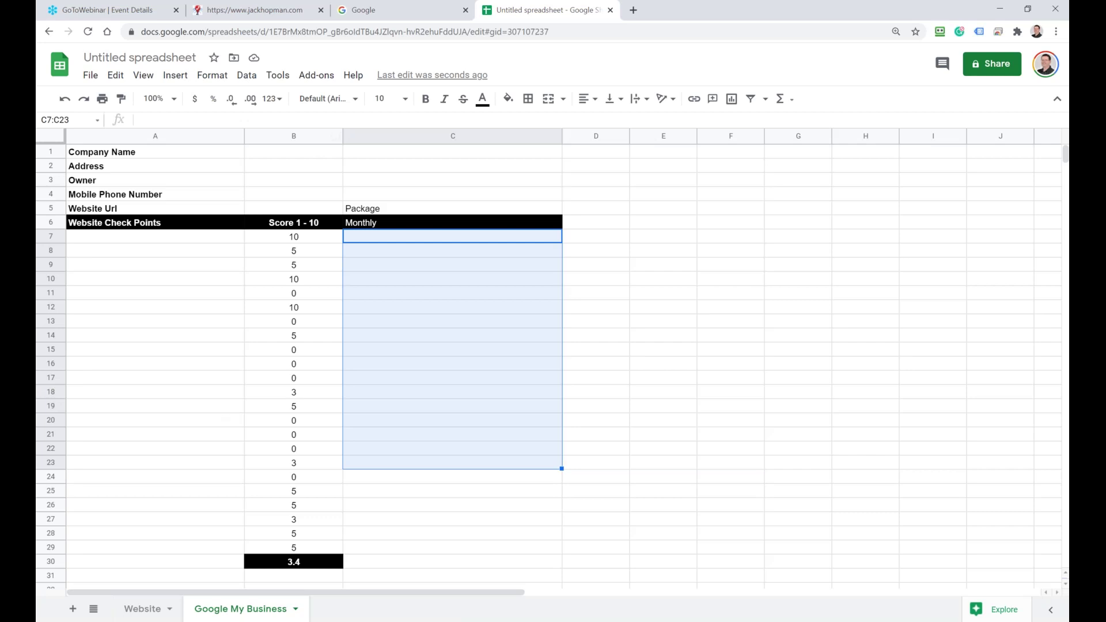
{"action": "left_click_drag", "start_coordinate": [562, 136], "coordinate": [427, 175]}
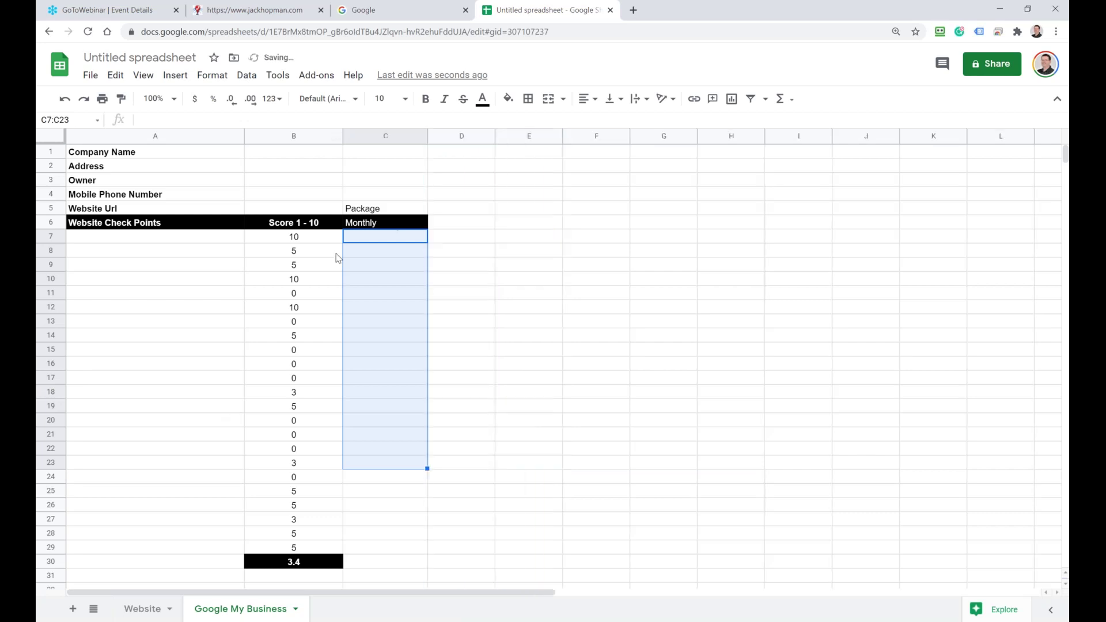
Step: Change the header in A6 of the Google My Business sheet to "GMB Check Points"
{"action": "left_click", "coordinate": [133, 245]}
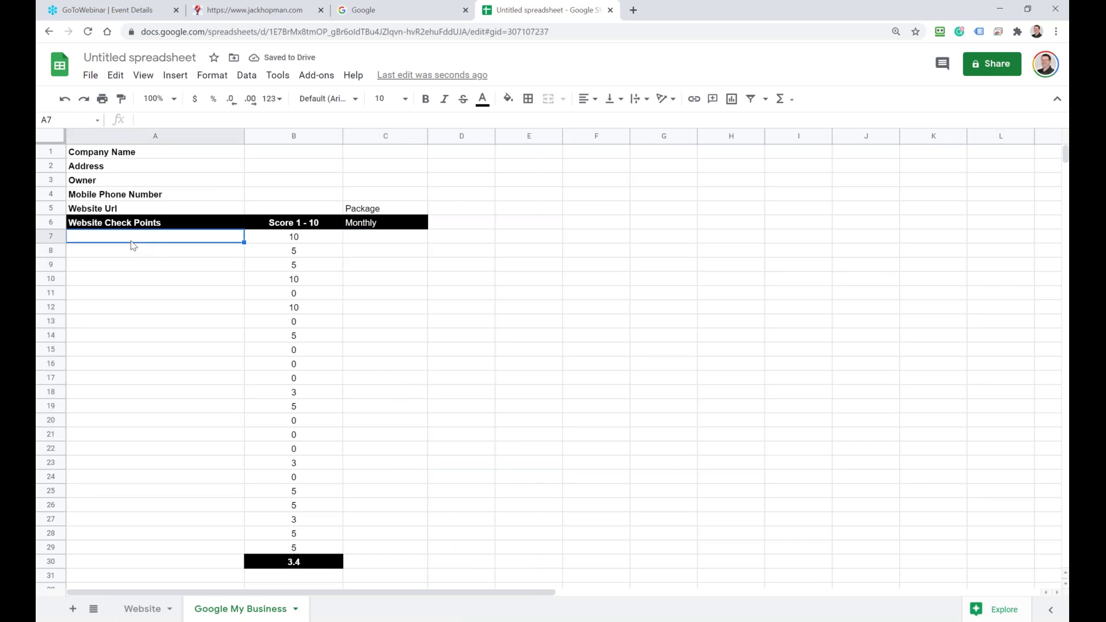
{"action": "left_click", "coordinate": [92, 225]}
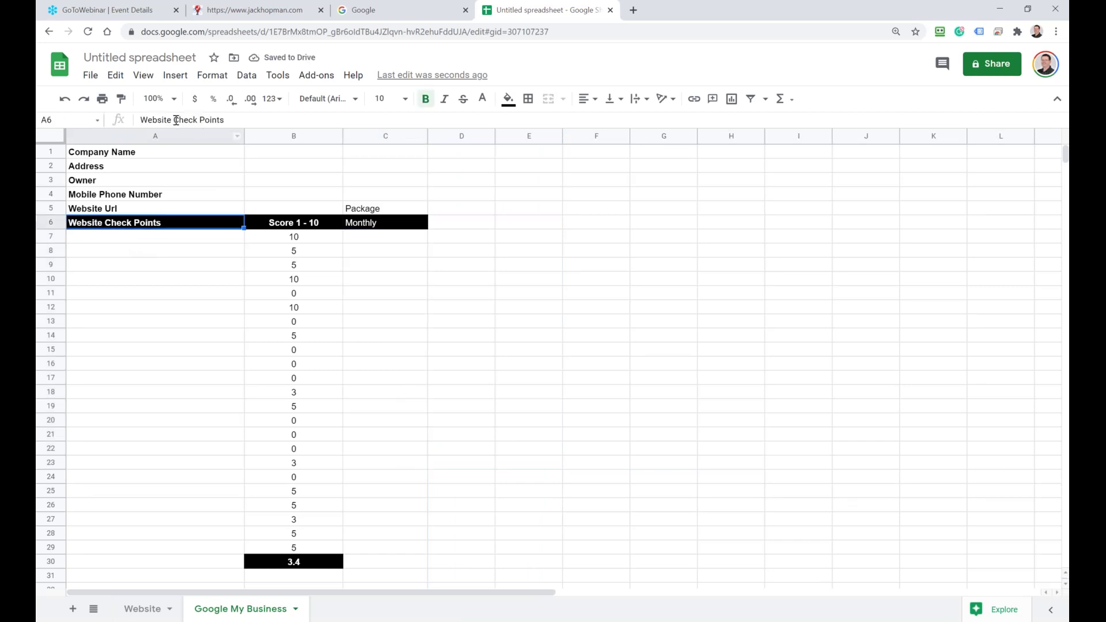
{"action": "left_click_drag", "start_coordinate": [171, 120], "coordinate": [125, 122]}
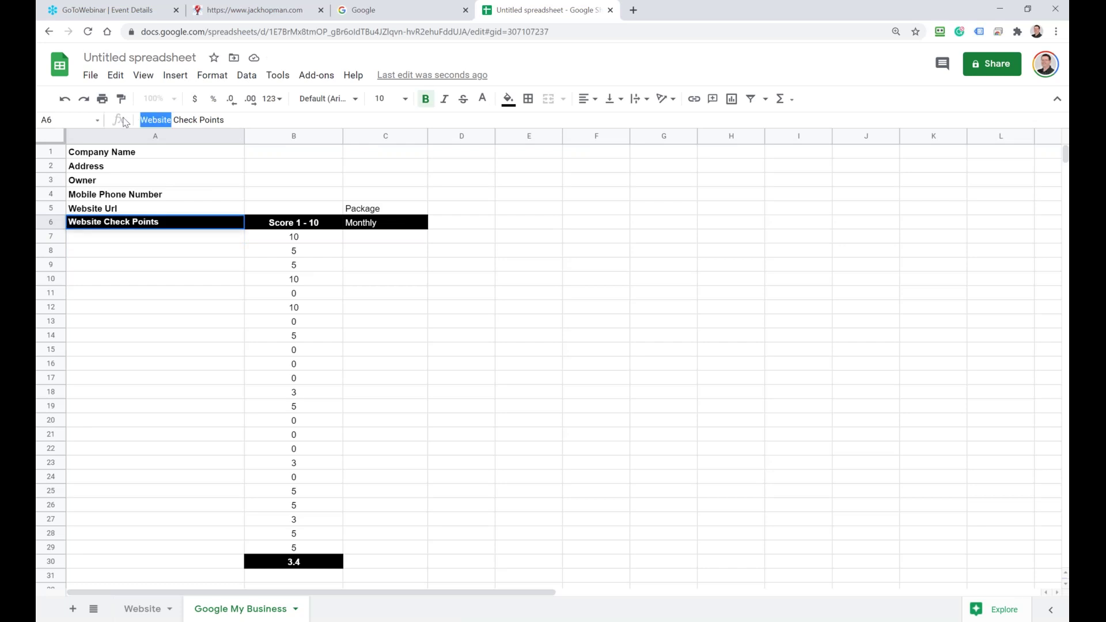
{"action": "type", "text": "GMB"}
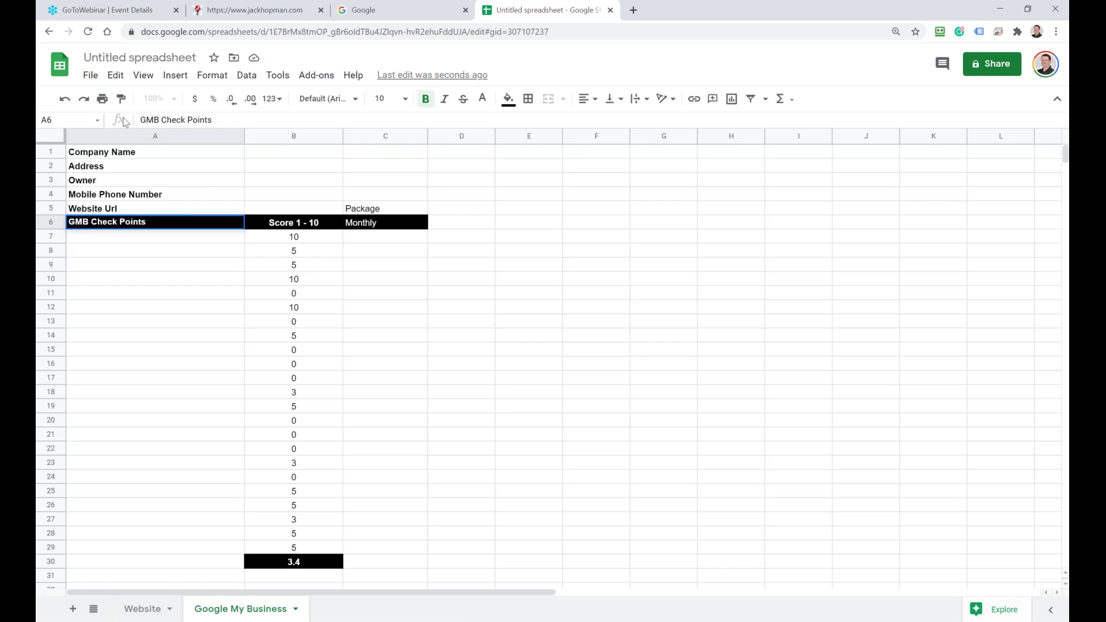
{"action": "key", "text": "Return"}
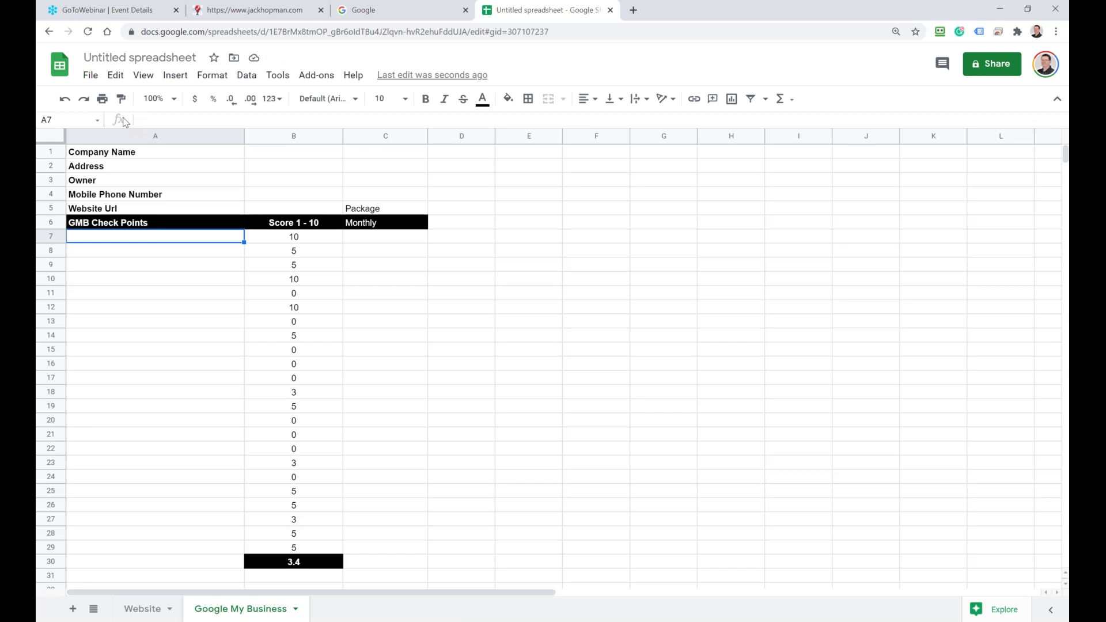
Step: Enter "Claimed" as the first GMB checkpoint in A7
{"action": "type", "text": "Clai"}
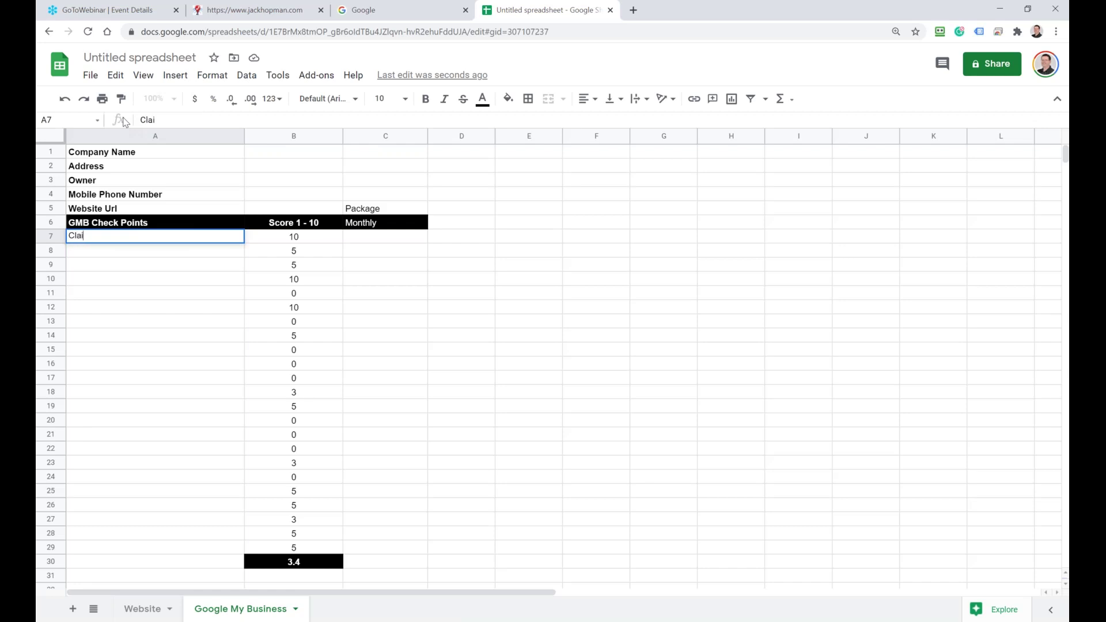
{"action": "type", "text": "med"}
{"action": "key", "text": "Return"}
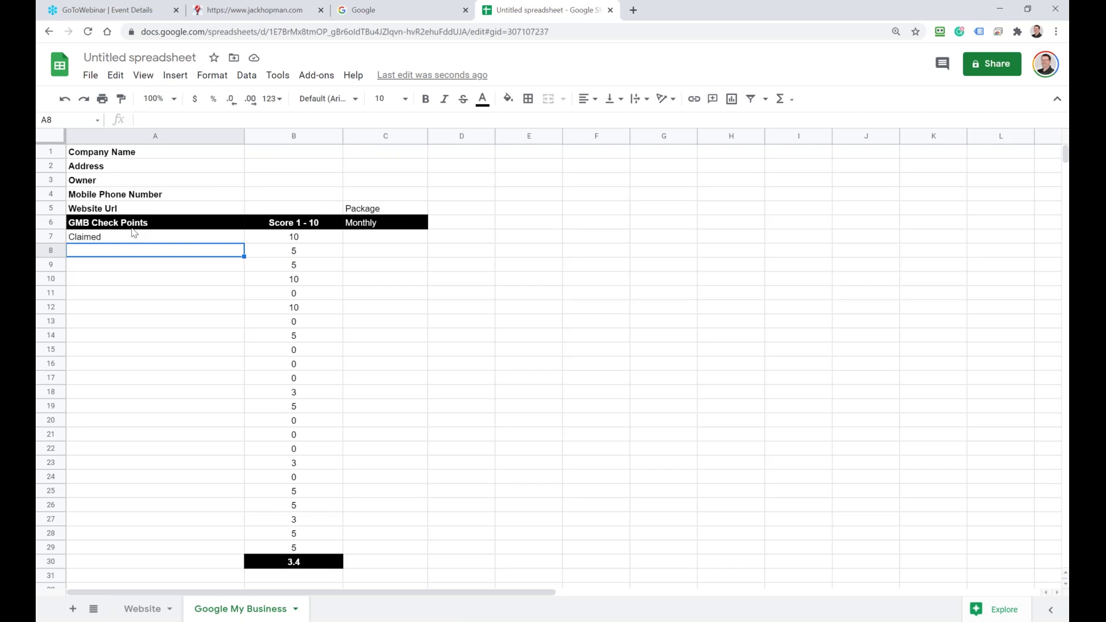
Step: Enter "Review" as the second GMB checkpoint in A8
{"action": "type", "text": "Review"}
{"action": "key", "text": "BackSpace"}
{"action": "key", "text": "BackSpace"}
{"action": "key", "text": "BackSpace"}
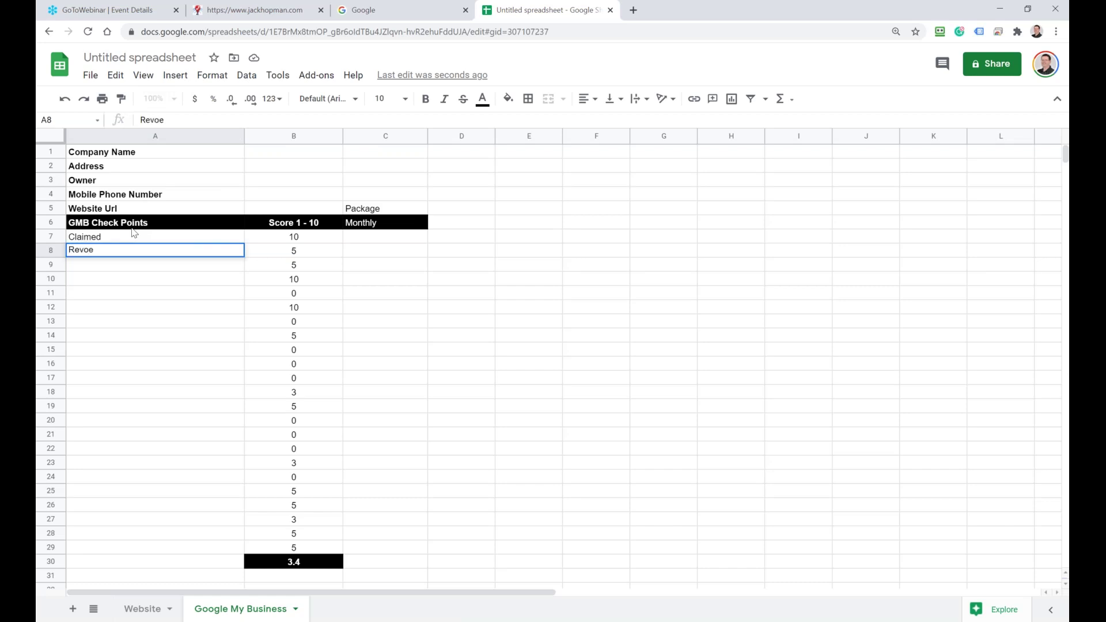
{"action": "key", "text": "BackSpace"}
{"action": "key", "text": "BackSpace"}
{"action": "key", "text": "BackSpace"}
{"action": "type", "text": "A"}
{"action": "key", "text": "BackSpace"}
{"action": "key", "text": "BackSpace"}
{"action": "type", "text": "Review"}
{"action": "key", "text": "Return"}
Step: Enter the checkpoints "Stars", "Posts" and "Content" in A9:A11
{"action": "type", "text": "Stars"}
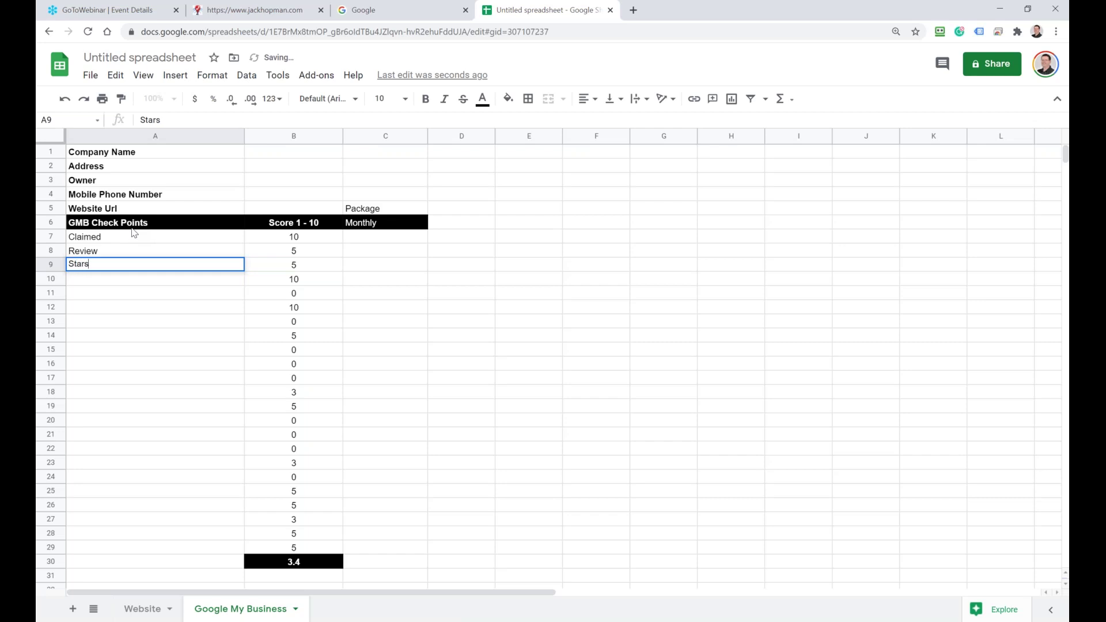
{"action": "key", "text": "Return"}
{"action": "type", "text": "Posts"}
{"action": "key", "text": "Return"}
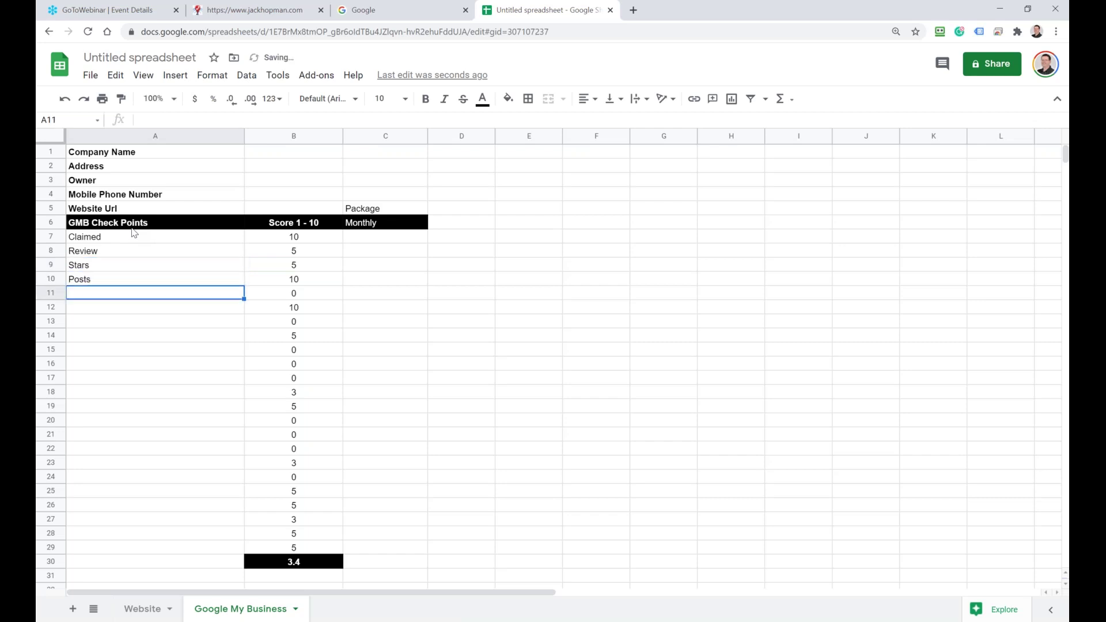
{"action": "type", "text": "Content"}
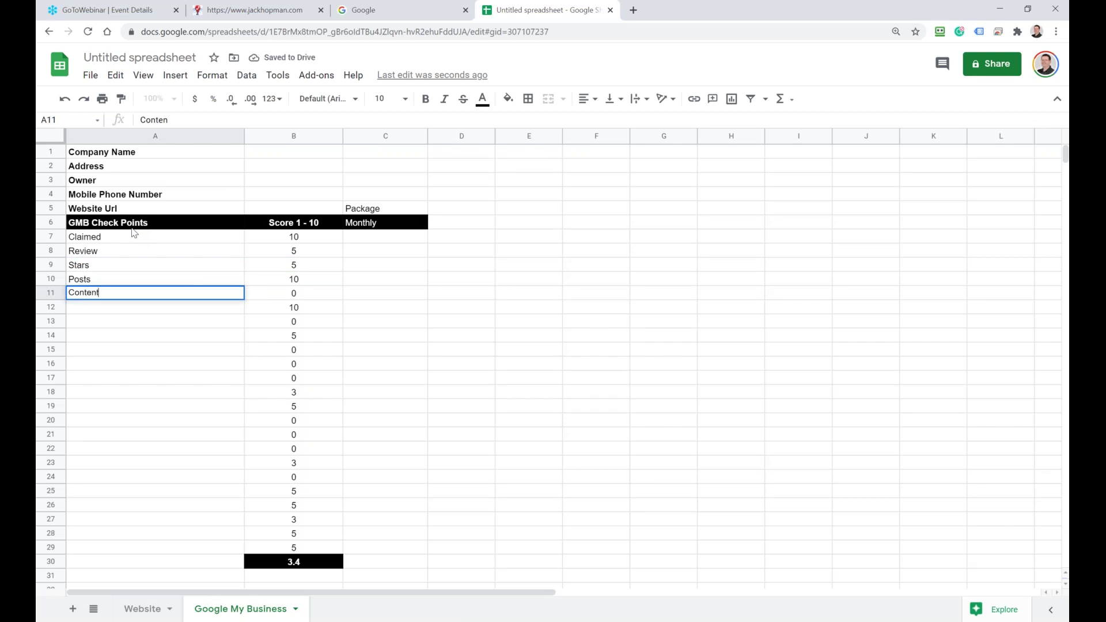
{"action": "key", "text": "Return"}
Step: Add the checkpoints "Videos", "website url" and "Offers" in A12:A14
{"action": "type", "text": "Videos"}
{"action": "key", "text": "Return"}
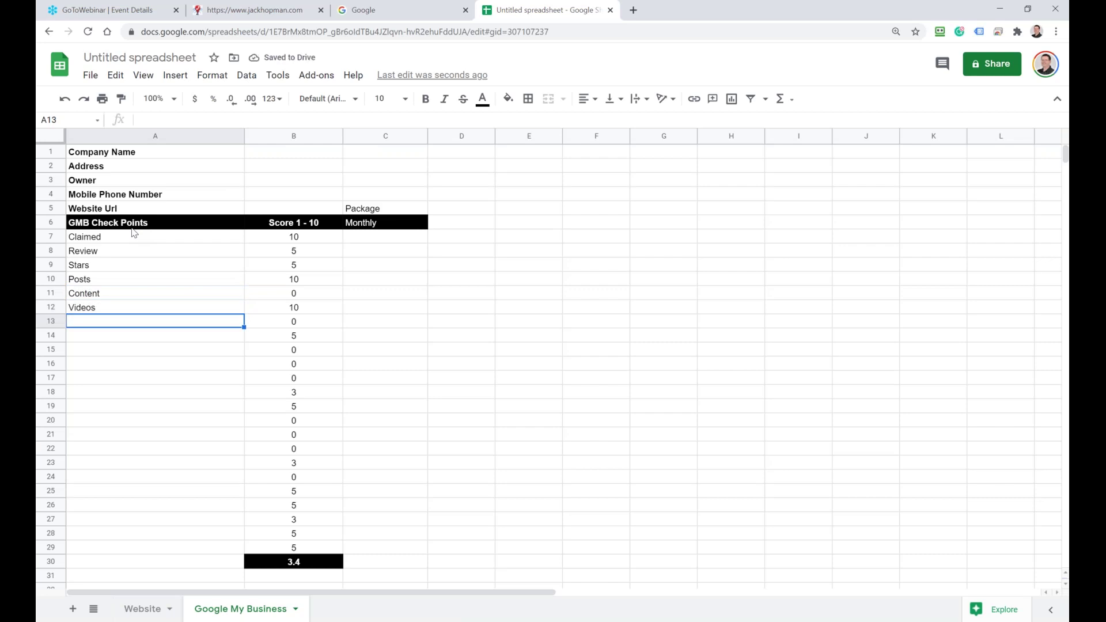
{"action": "type", "text": "website url"}
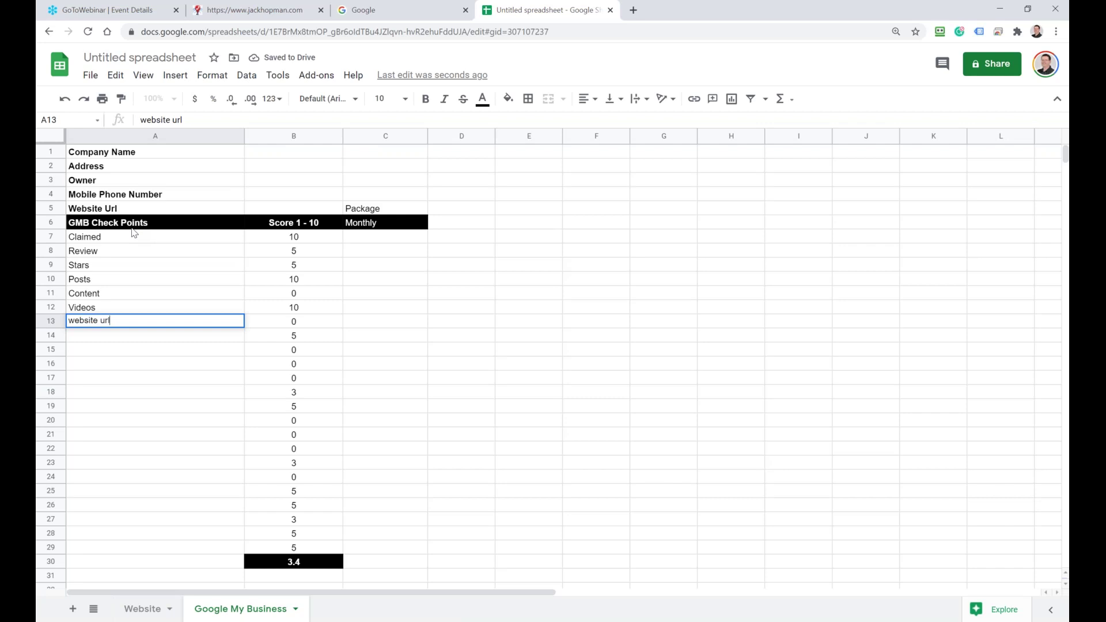
{"action": "key", "text": "Return"}
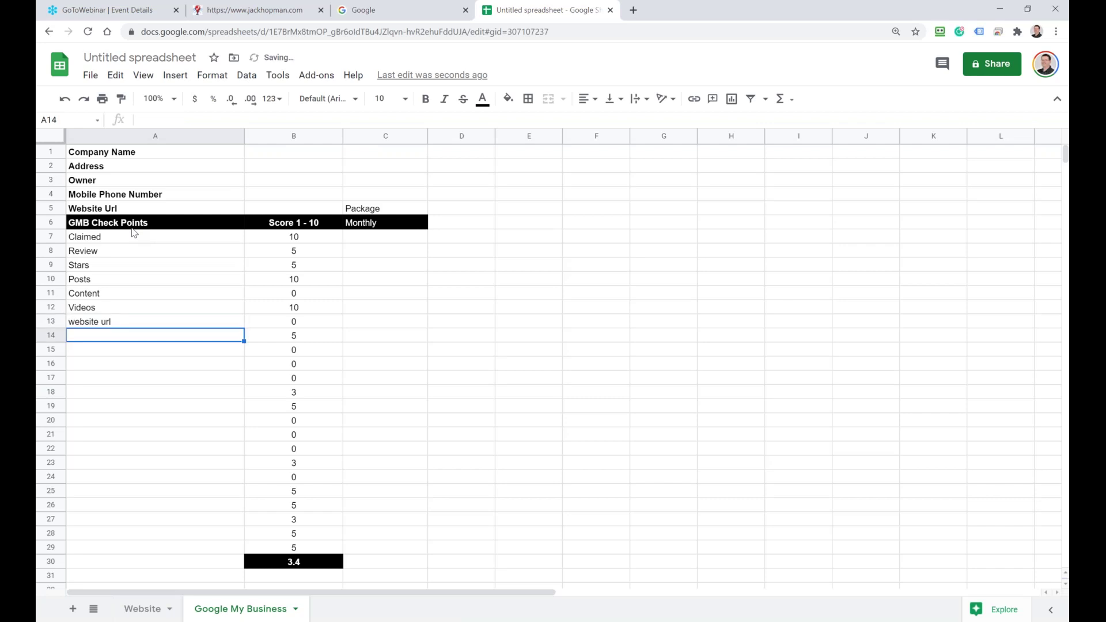
{"action": "type", "text": "Offers"}
{"action": "key", "text": "Return"}
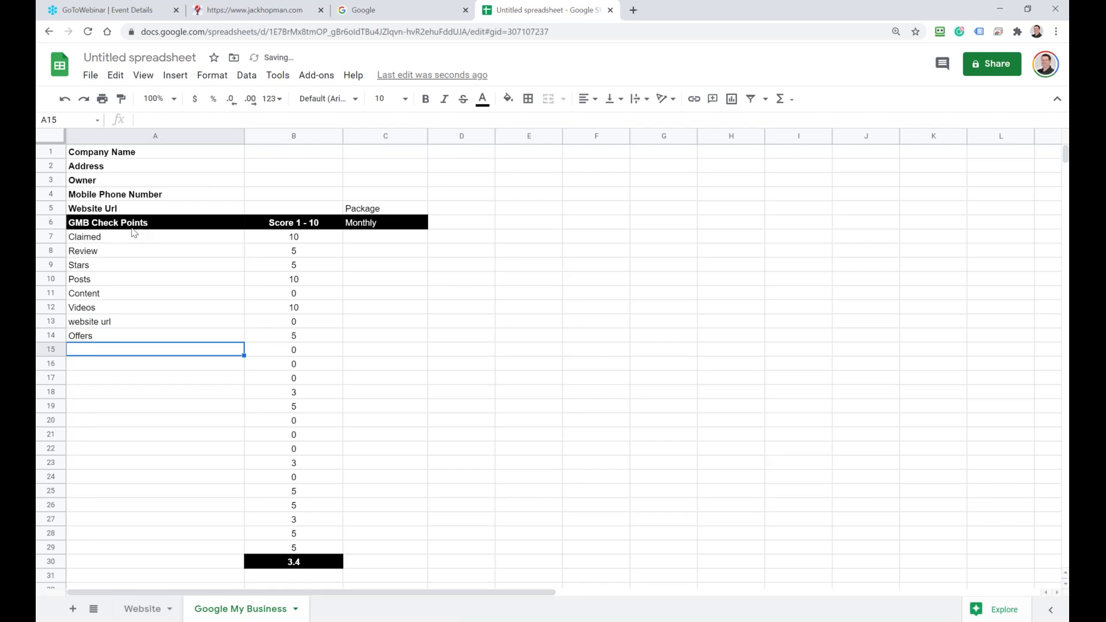
Step: Enter "hours of operation" in A15 and "Specials" in A16 of the GMB checkpoint list
{"action": "type", "text": "h"}
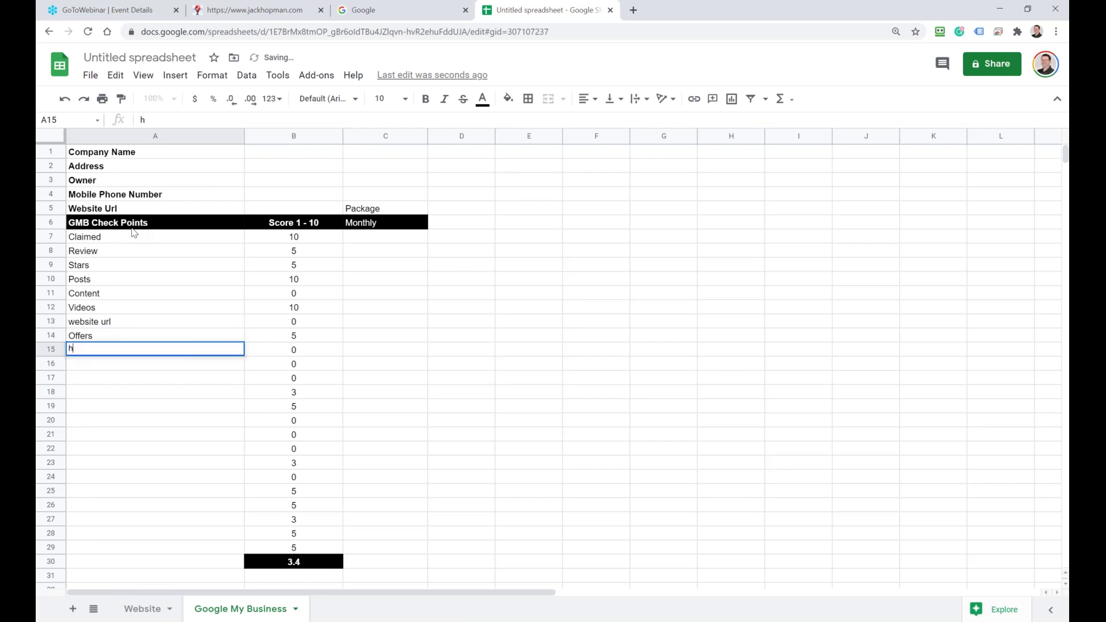
{"action": "type", "text": "ours of epe"}
{"action": "key", "text": "BackSpace"}
{"action": "key", "text": "BackSpace"}
{"action": "key", "text": "BackSpace"}
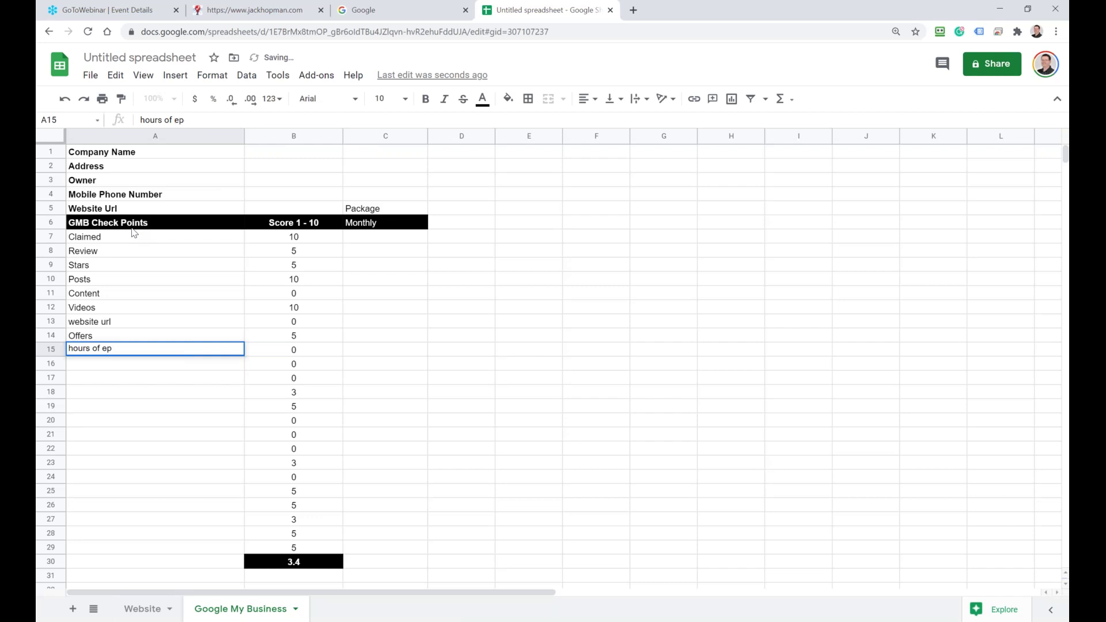
{"action": "type", "text": "operation"}
{"action": "key", "text": "Return"}
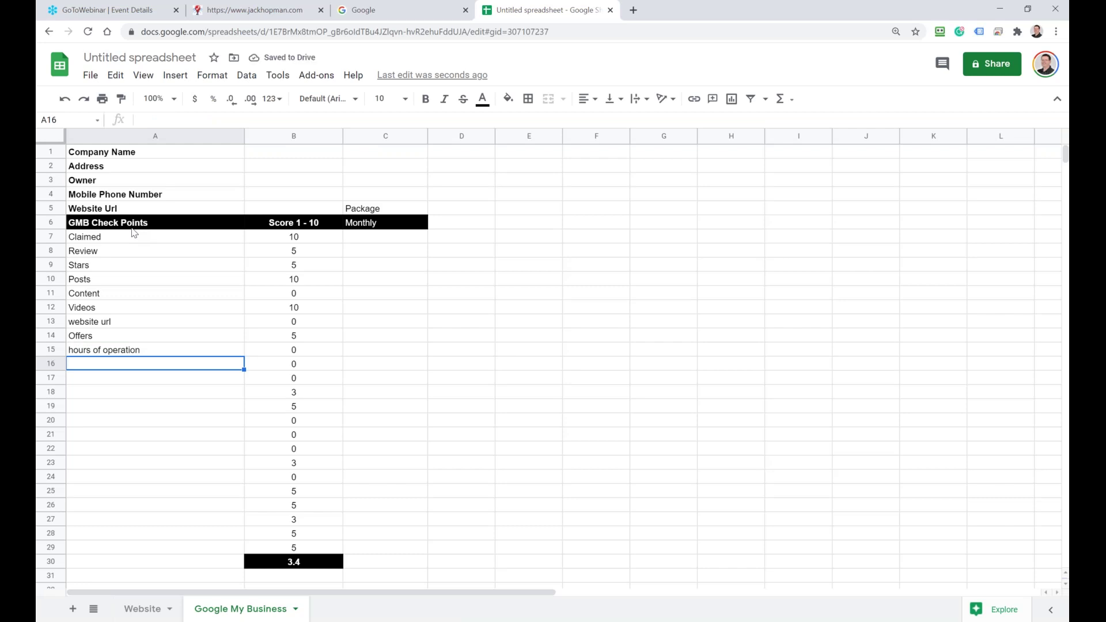
{"action": "type", "text": "S"}
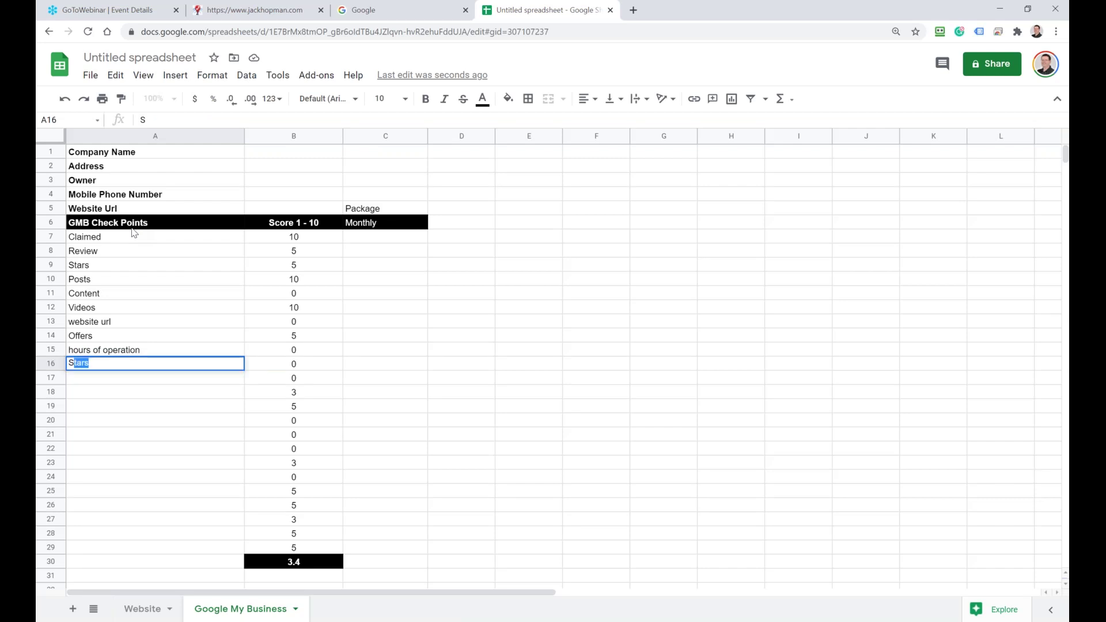
{"action": "type", "text": "pecials"}
{"action": "key", "text": "Return"}
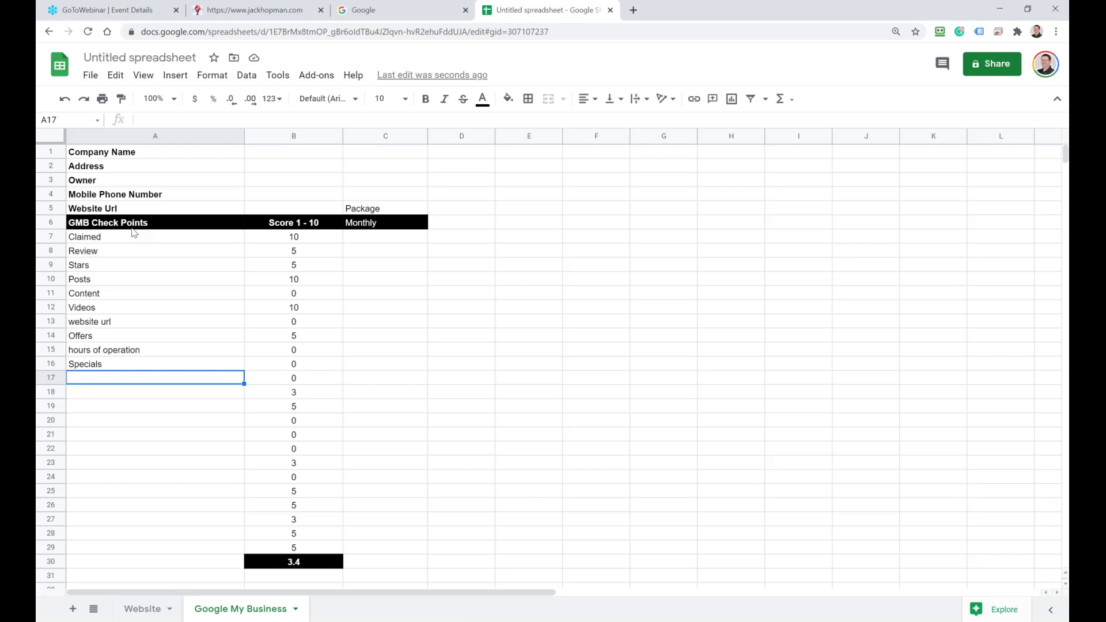
{"action": "type", "text": "Fina"}
{"action": "key", "text": "BackSpace"}
{"action": "key", "text": "BackSpace"}
{"action": "key", "text": "BackSpace"}
{"action": "key", "text": "BackSpace"}
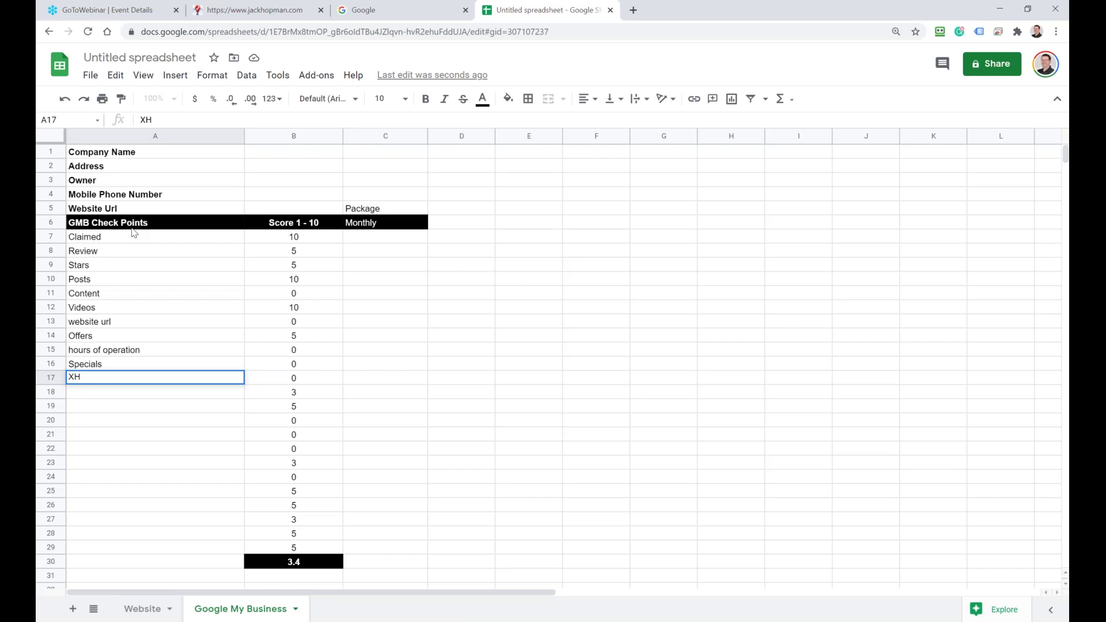
{"action": "type", "text": "Ch"}
{"action": "key", "text": "BackSpace"}
{"action": "key", "text": "BackSpace"}
Step: Enter the checkpoints "Any difference with website info" in A17 and "Order Online" in A18
{"action": "type", "text": "Ifanyu"}
{"action": "key", "text": "BackSpace"}
{"action": "type", "text": "dirference "}
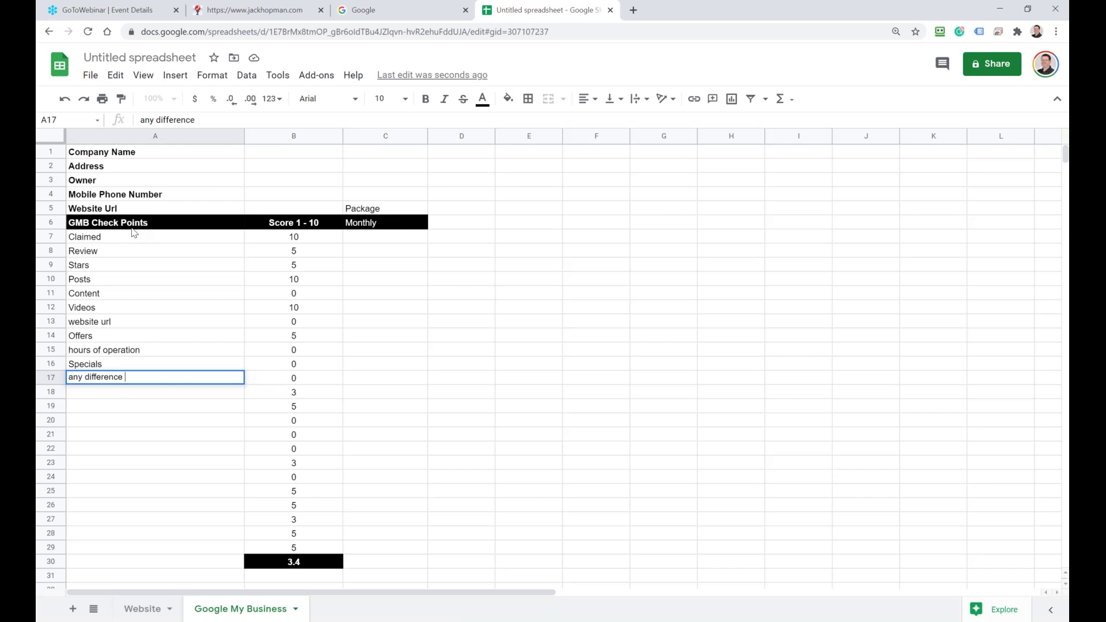
{"action": "type", "text": "with website info"}
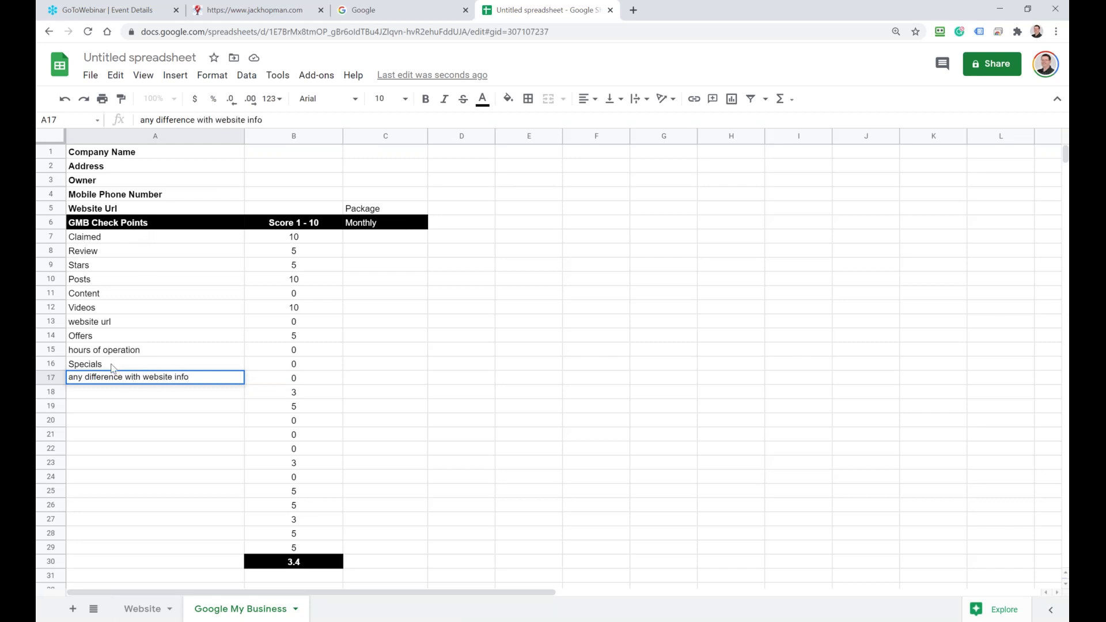
{"action": "left_click", "coordinate": [99, 389]}
{"action": "left_click", "coordinate": [97, 380]}
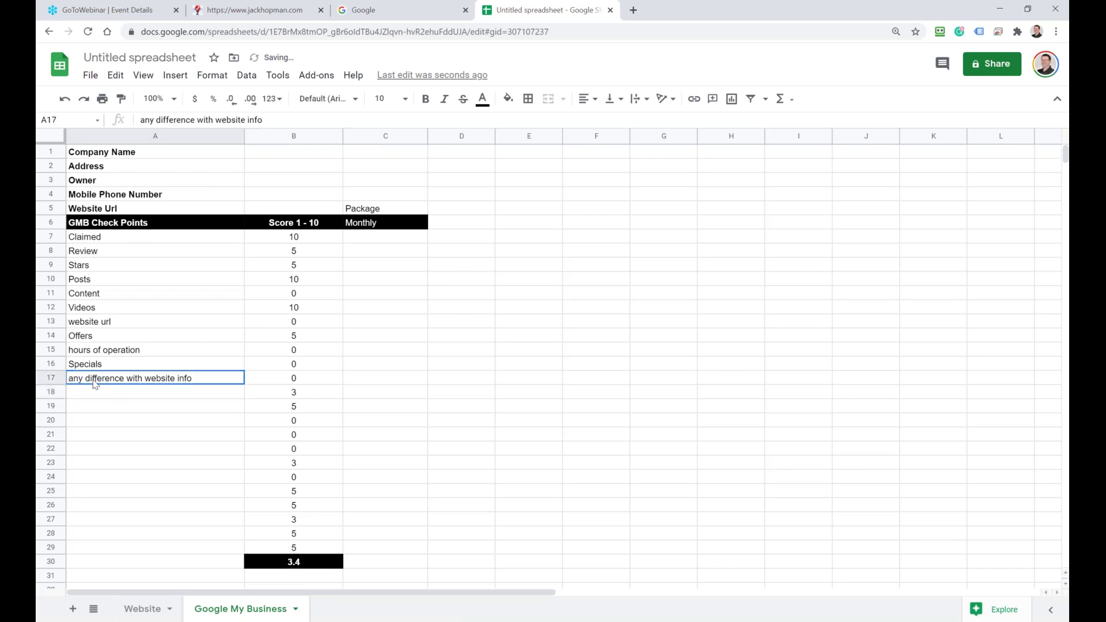
{"action": "left_click_drag", "start_coordinate": [146, 117], "coordinate": [139, 123]}
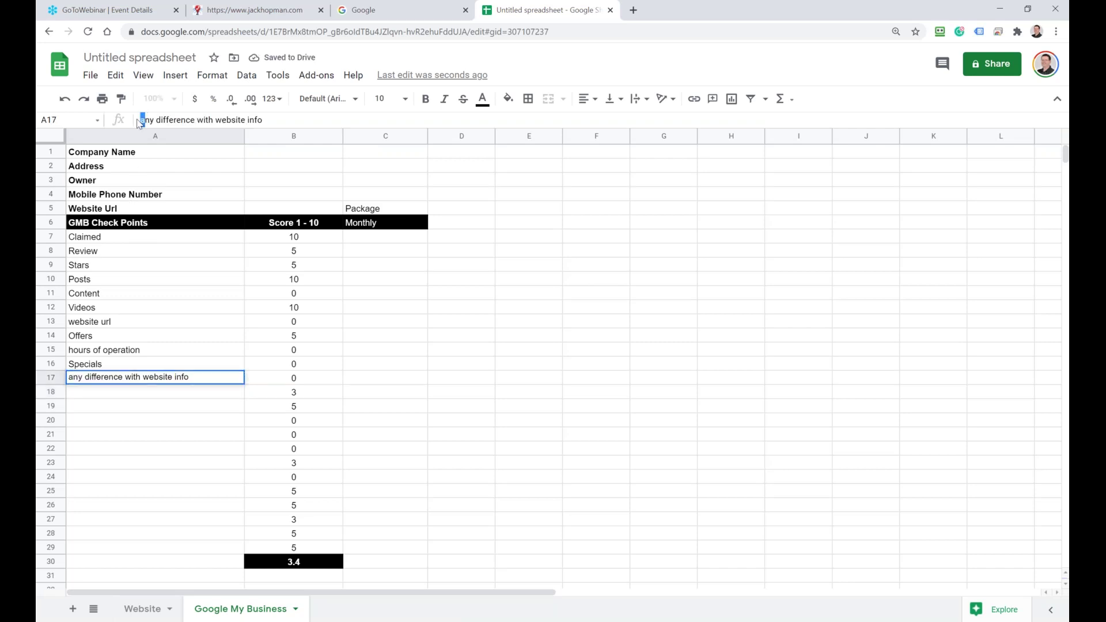
{"action": "type", "text": "A"}
{"action": "key", "text": "Return"}
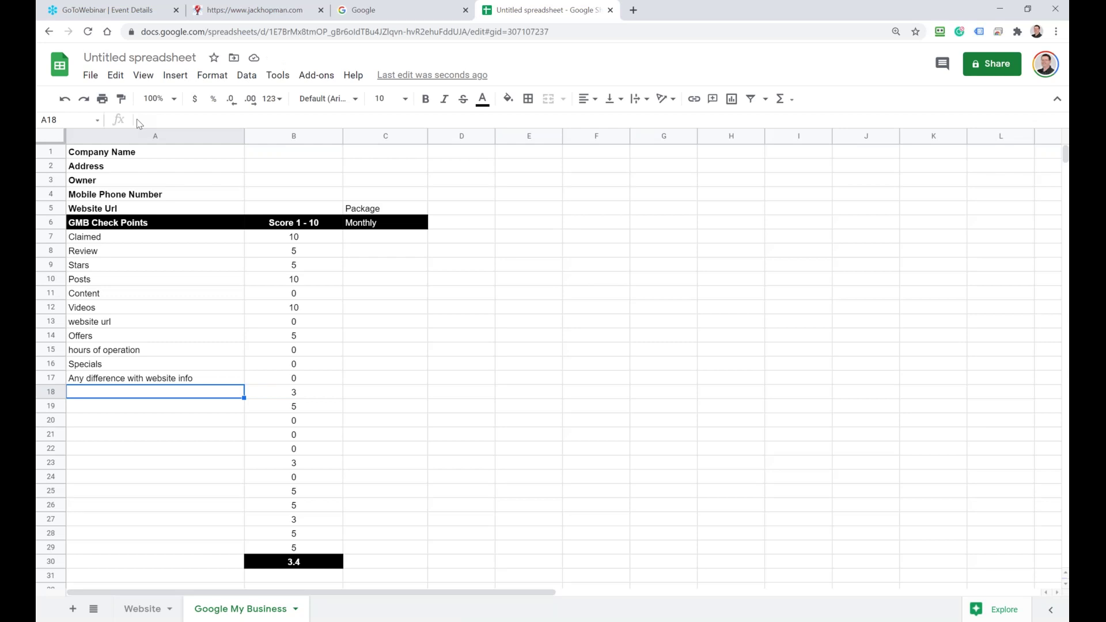
{"action": "type", "text": "rder Online"}
{"action": "key", "text": "Return"}
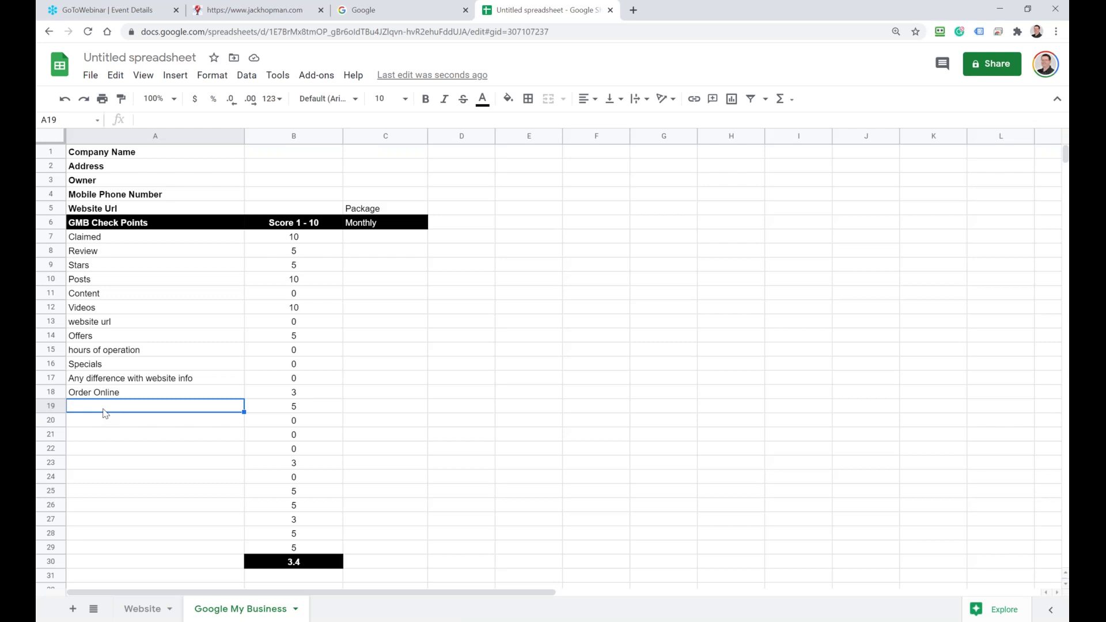
{"action": "type", "text": "Other business d"}
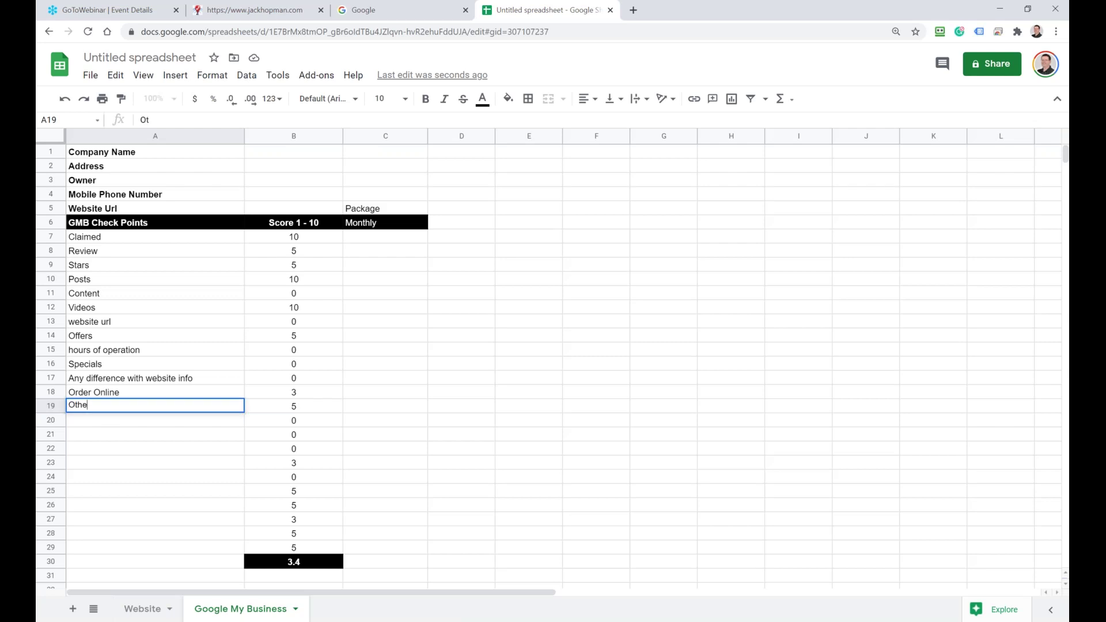
{"action": "key", "text": "BackSpace"}
{"action": "key", "text": "BackSpace"}
{"action": "key", "text": "BackSpace"}
{"action": "key", "text": "BackSpace"}
{"action": "key", "text": "BackSpace"}
{"action": "key", "text": "BackSpace"}
{"action": "key", "text": "BackSpace"}
{"action": "key", "text": "BackSpace"}
{"action": "key", "text": "BackSpace"}
{"action": "key", "text": "BackSpace"}
{"action": "key", "text": "BackSpace"}
{"action": "key", "text": "BackSpace"}
{"action": "key", "text": "BackSpace"}
{"action": "key", "text": "BackSpace"}
{"action": "key", "text": "BackSpace"}
{"action": "key", "text": "BackSpace"}
Step: Enter "Listed in the main business directories" as the last GMB checkpoint in A19
{"action": "type", "text": "Listed in the main cu"}
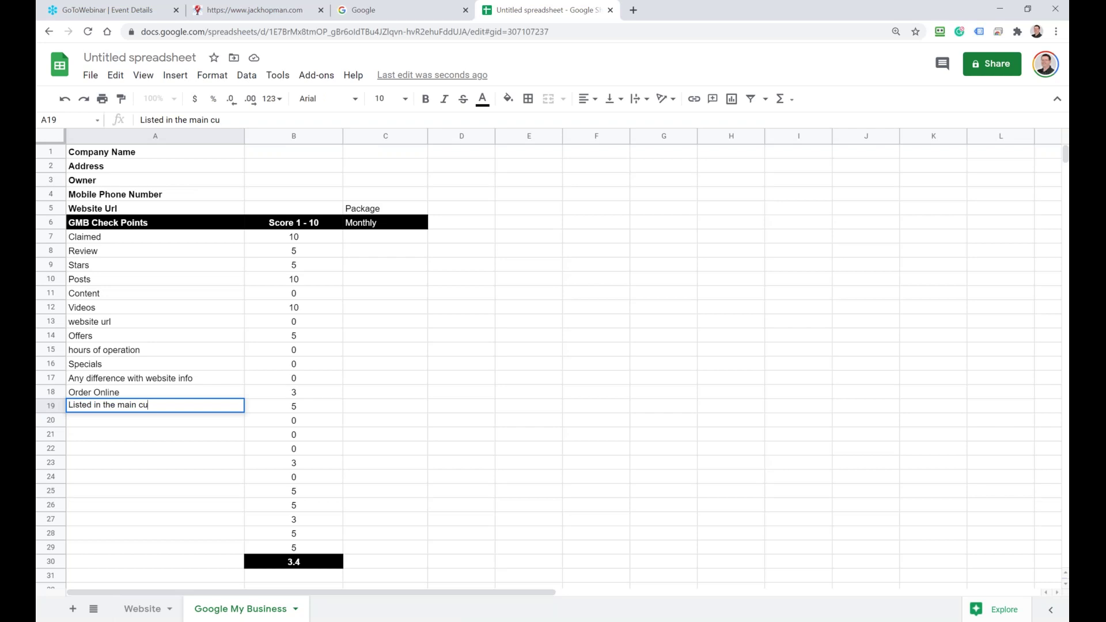
{"action": "type", "text": "siness directyor"}
{"action": "key", "text": "BackSpace"}
{"action": "type", "text": "ories"}
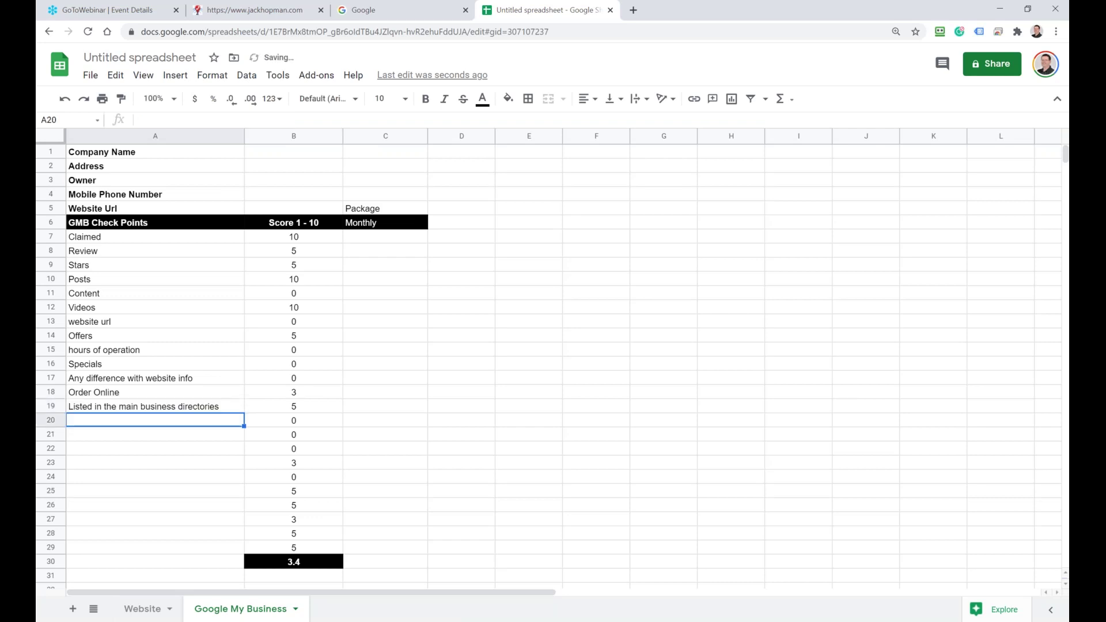
{"action": "key", "text": "Return"}
Step: Delete the unused rows 20 to 29 between the last checkpoint and the average score
{"action": "left_click", "coordinate": [53, 421]}
{"action": "left_click_drag", "start_coordinate": [55, 440], "coordinate": [51, 548]}
{"action": "right_click", "coordinate": [202, 501]}
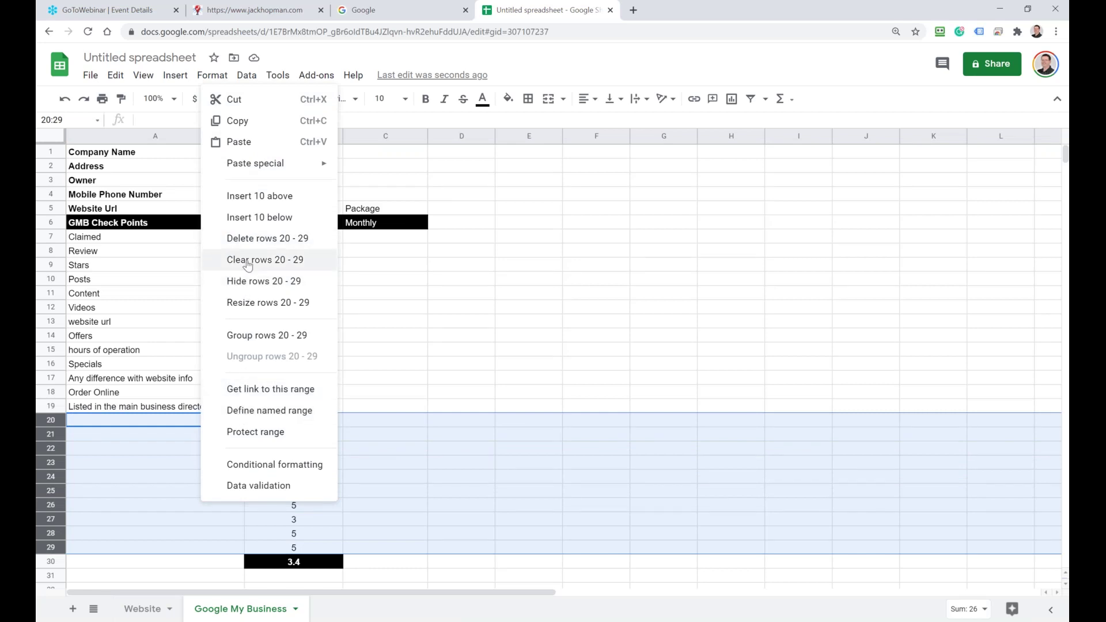
{"action": "left_click", "coordinate": [248, 241]}
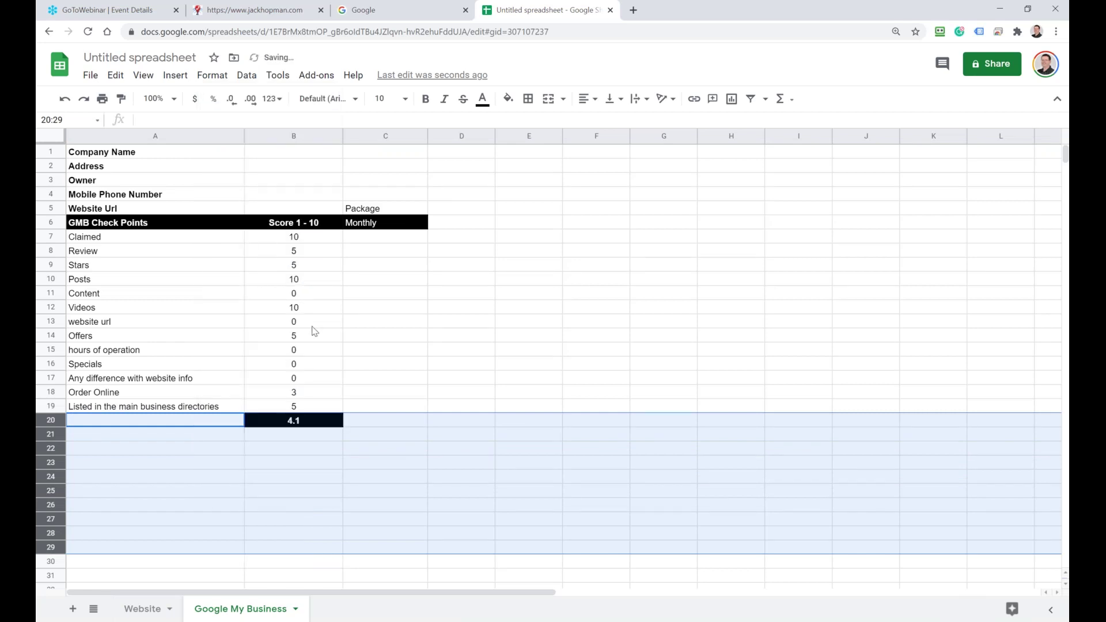
Step: Set the Review score in B8 to 8 and the Stars score in B9 to 5
{"action": "left_click", "coordinate": [300, 240]}
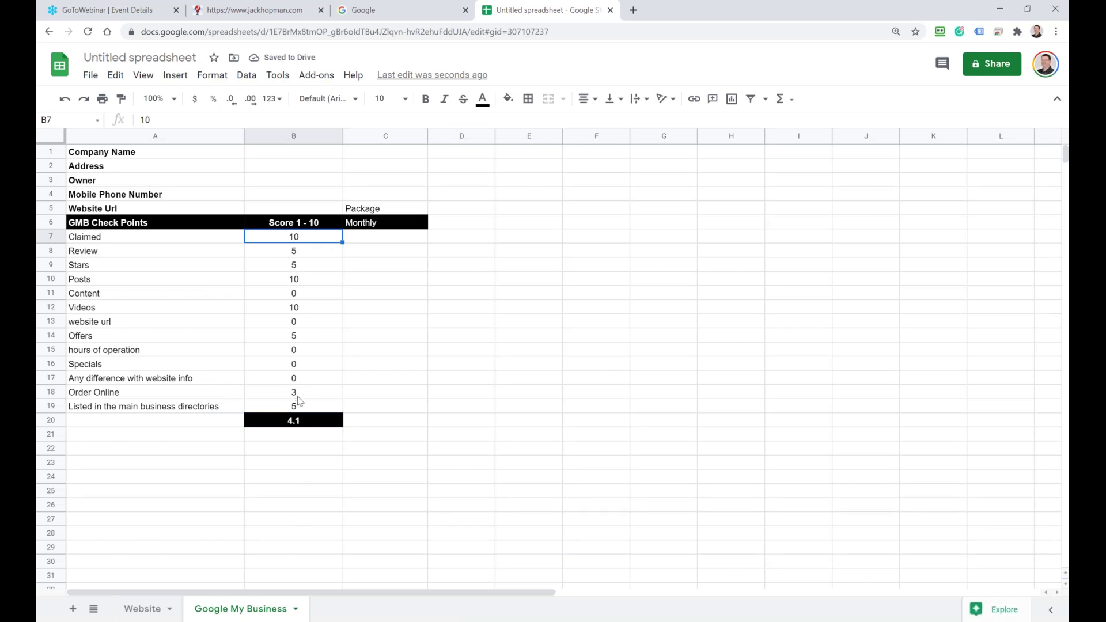
{"action": "key", "text": "Down"}
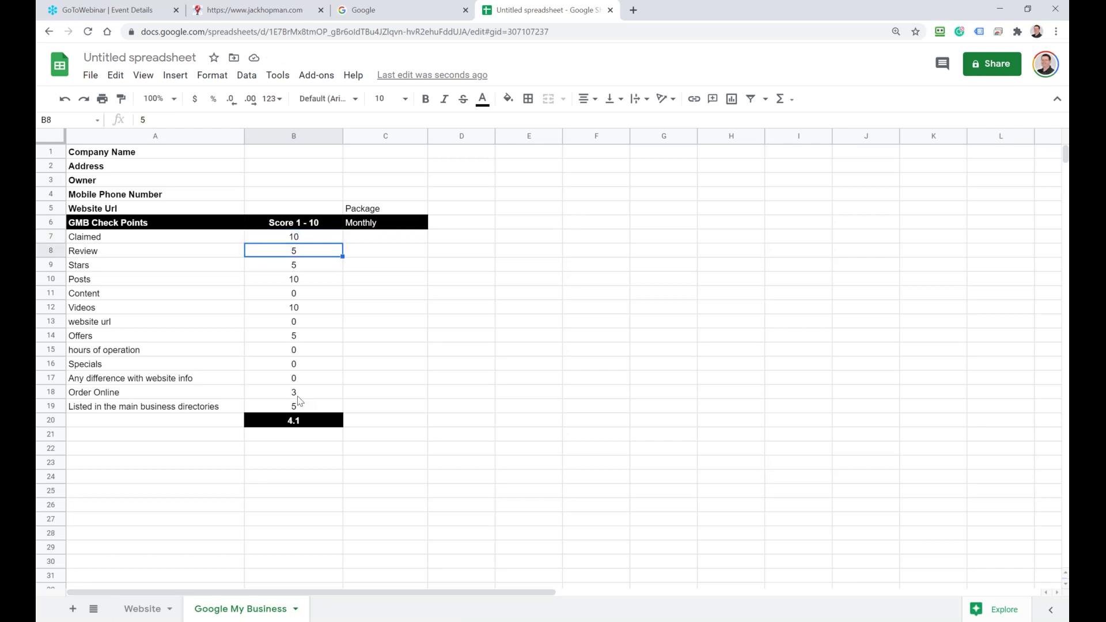
{"action": "key", "text": "Down"}
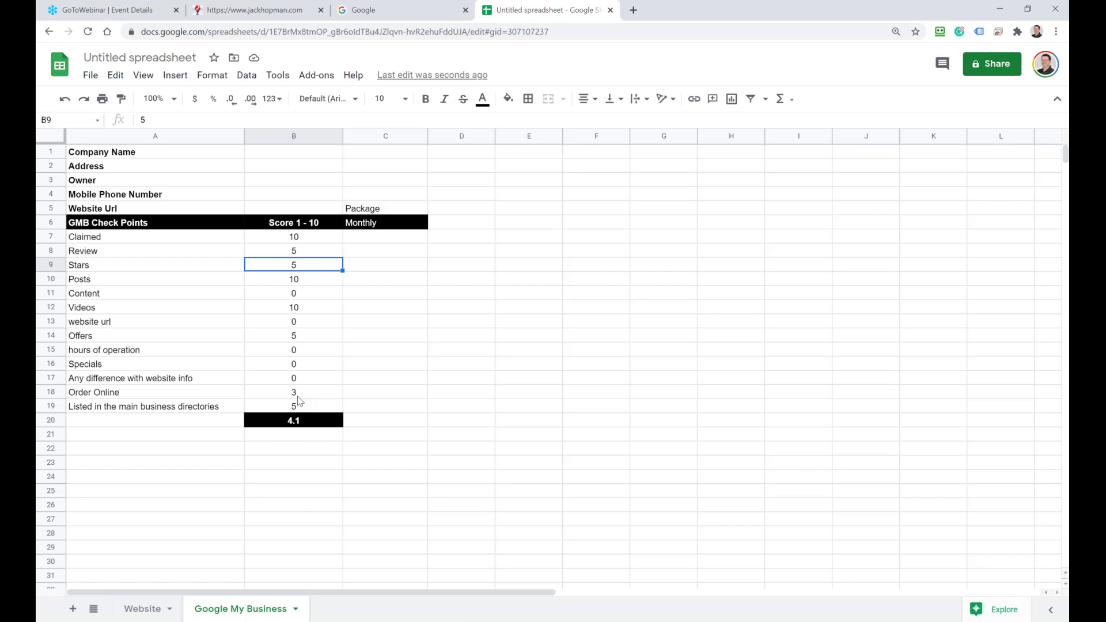
{"action": "key", "text": "Up"}
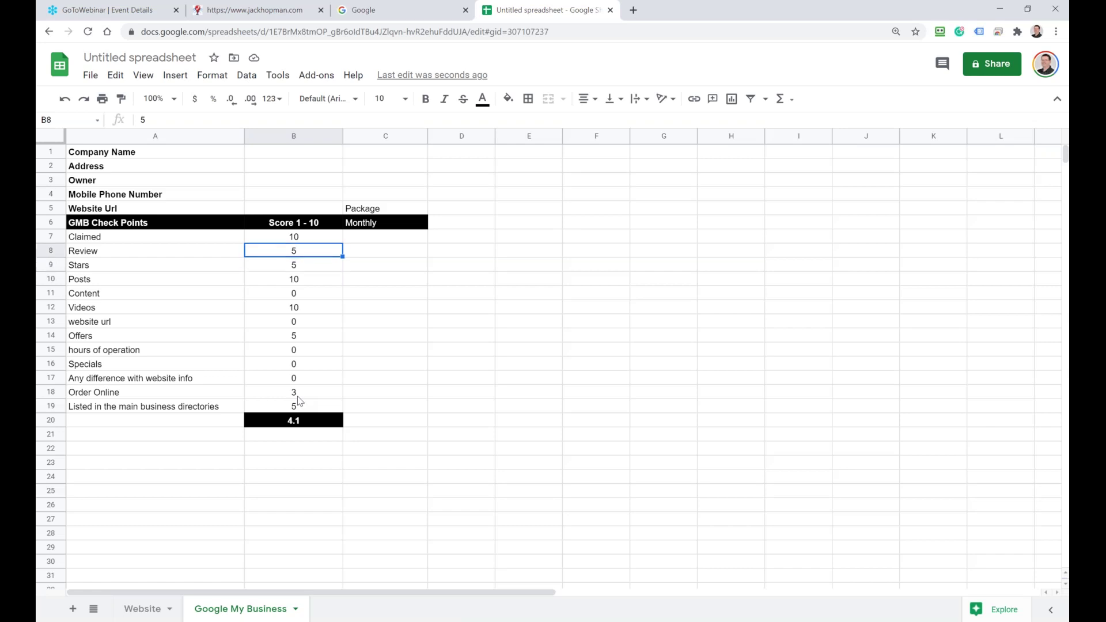
{"action": "type", "text": "8"}
{"action": "key", "text": "Return"}
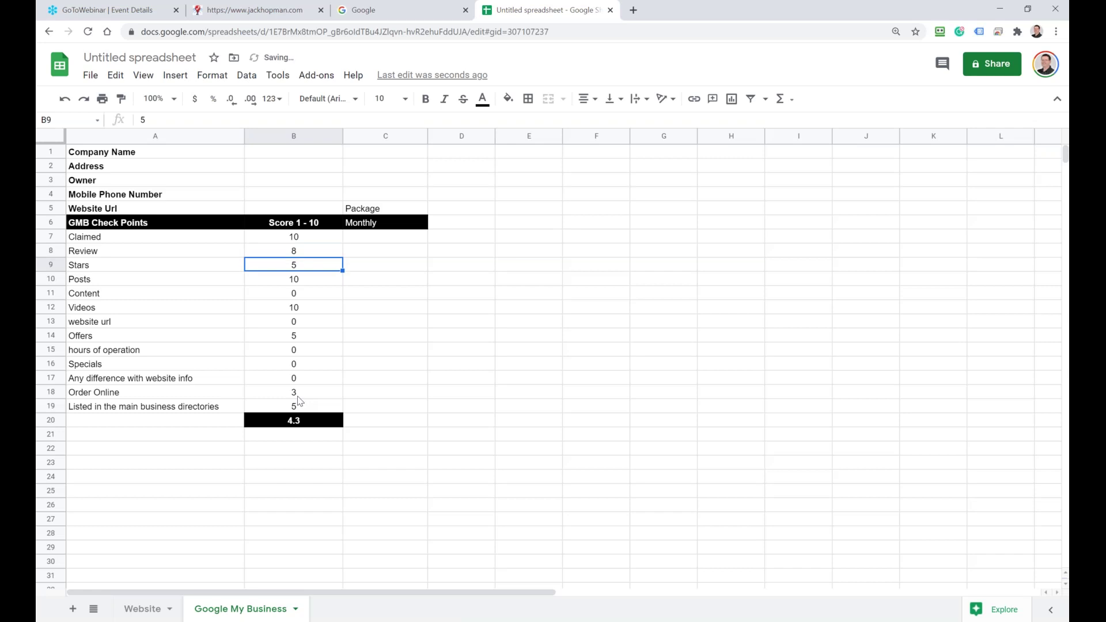
{"action": "type", "text": "5"}
{"action": "key", "text": "Return"}
Step: Score Posts, Content and Videos in B10:B12 as 0 each
{"action": "type", "text": "0"}
{"action": "key", "text": "Return"}
{"action": "type", "text": "0"}
{"action": "key", "text": "Return"}
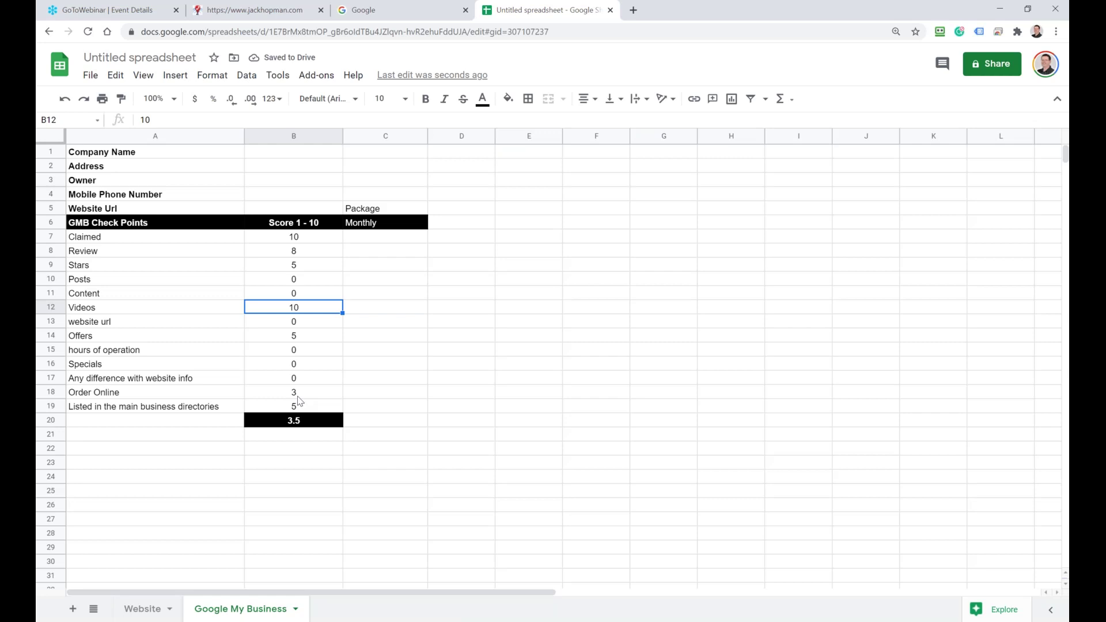
{"action": "type", "text": "0"}
{"action": "key", "text": "Return"}
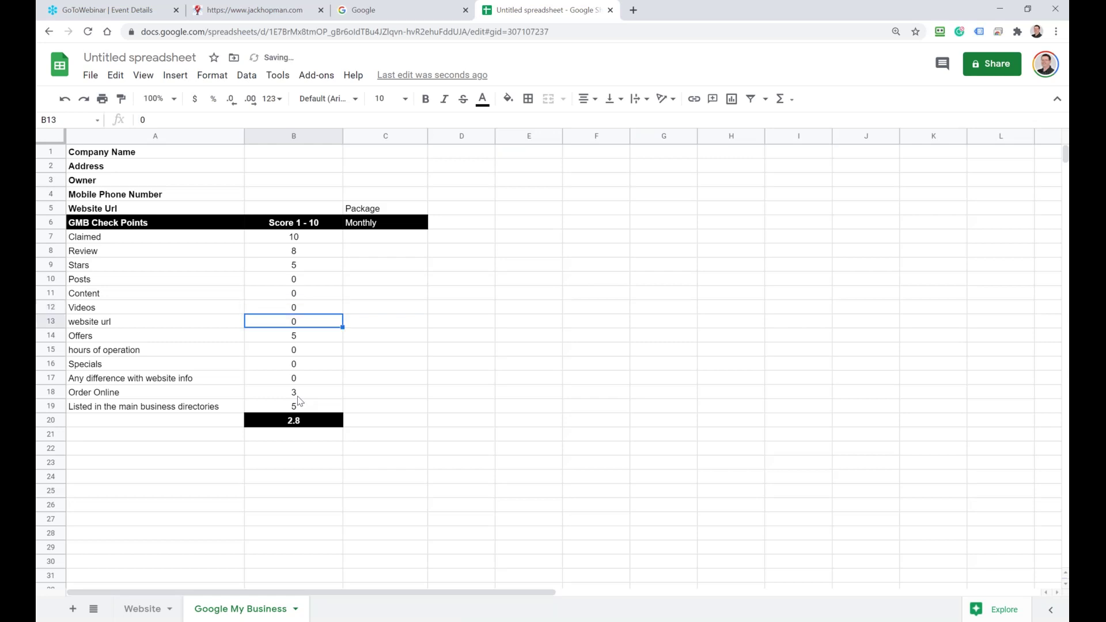
Step: Set the scores in B13:B15 to 10 for website url, 0 for Offers and 10 for hours of operation
{"action": "type", "text": "10"}
{"action": "key", "text": "Return"}
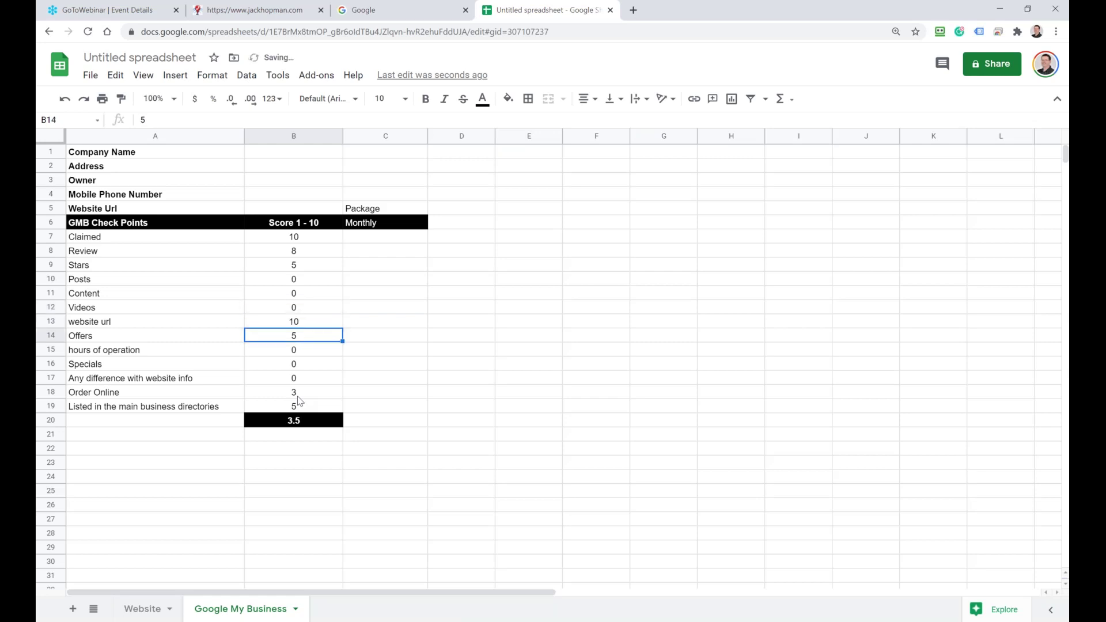
{"action": "type", "text": "0"}
{"action": "key", "text": "Return"}
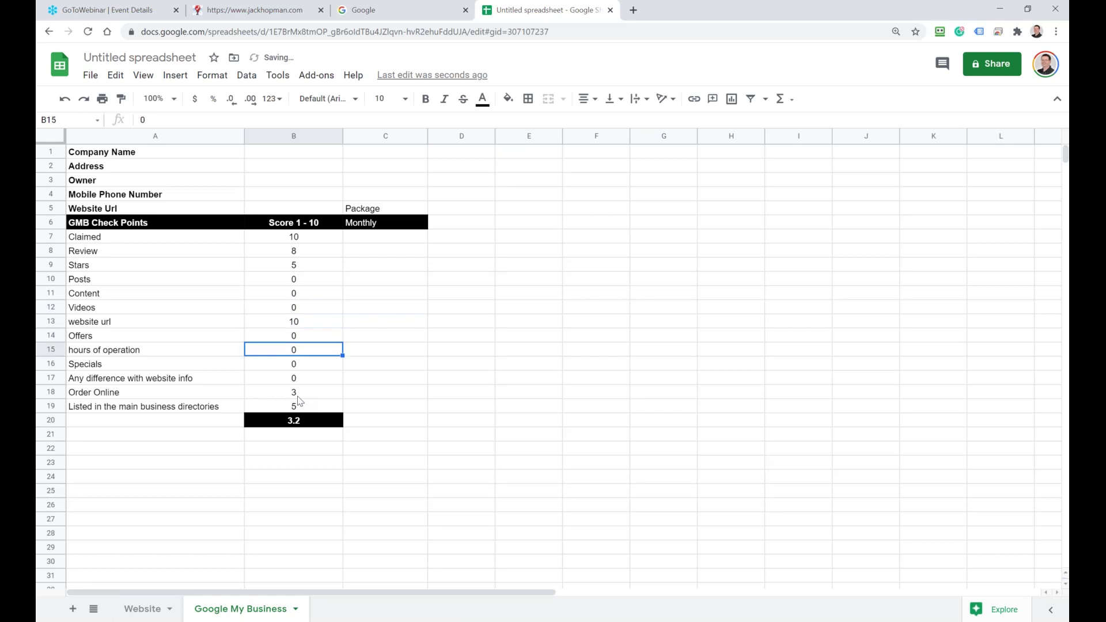
{"action": "type", "text": "10"}
{"action": "key", "text": "Return"}
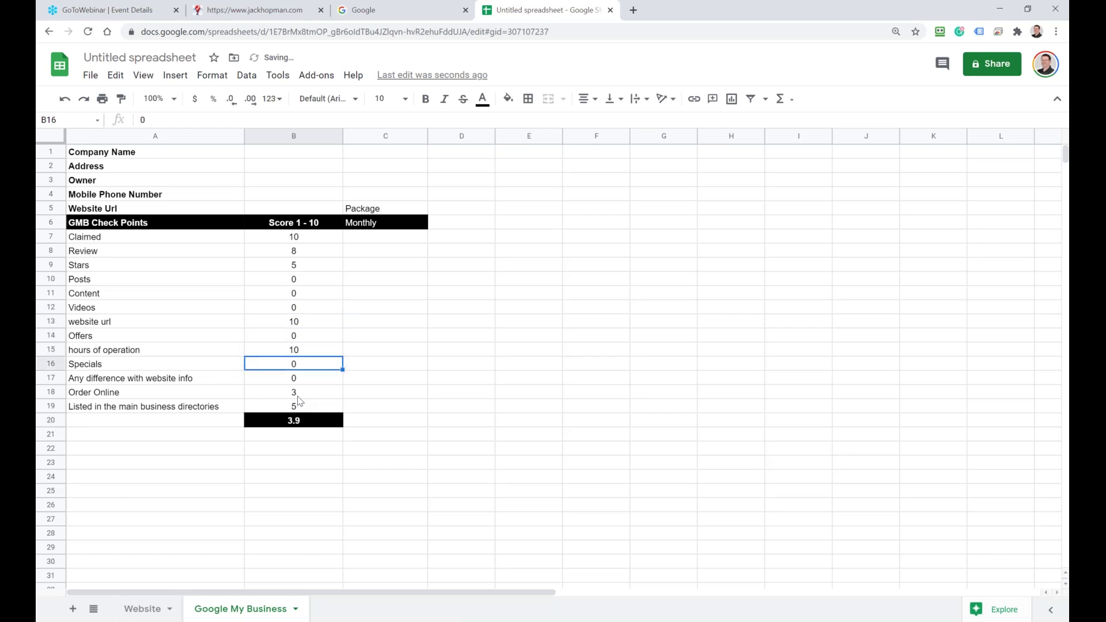
Step: Set the scores in B16:B18 to 0 for Specials, 5 for Any difference with website info and 0 for Order Online
{"action": "type", "text": "0"}
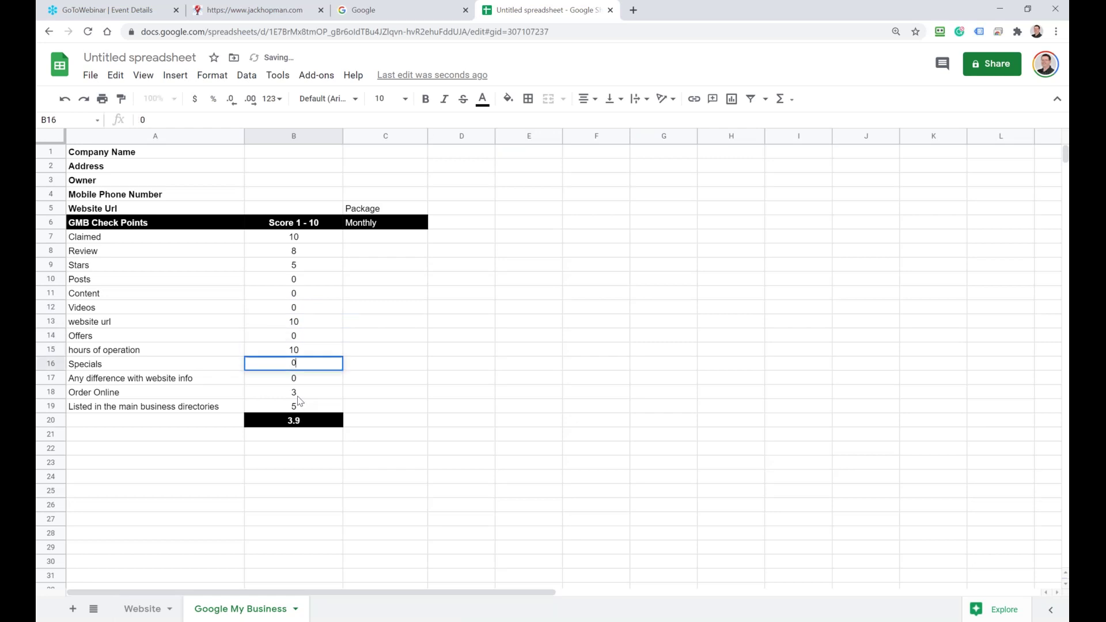
{"action": "key", "text": "Return"}
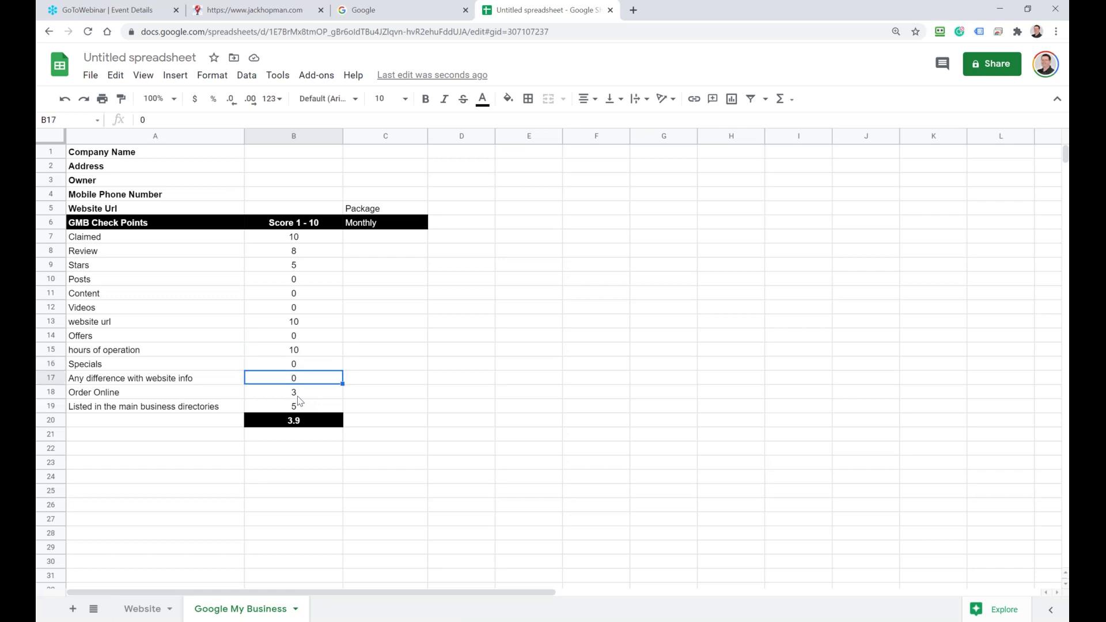
{"action": "type", "text": "5"}
{"action": "key", "text": "Return"}
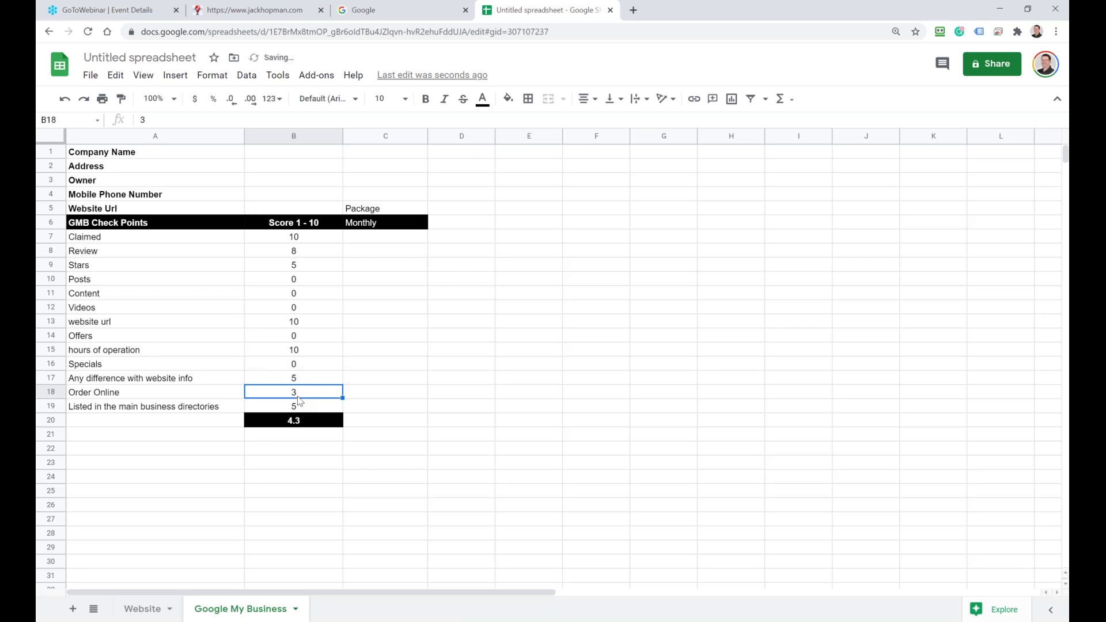
{"action": "type", "text": "0"}
{"action": "key", "text": "Return"}
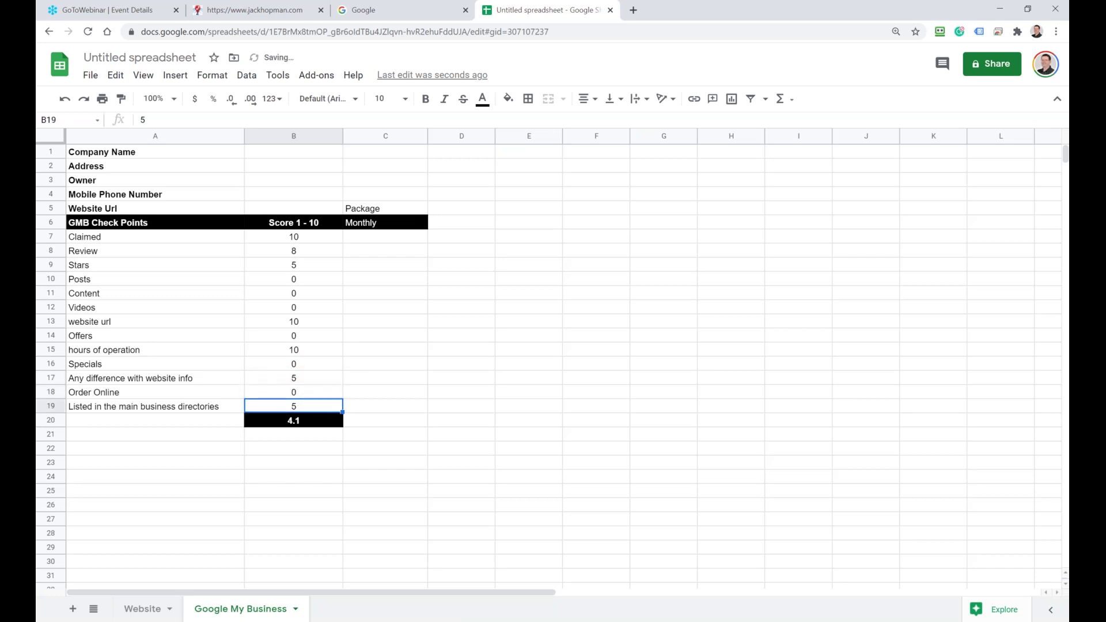
{"action": "left_click", "coordinate": [294, 421]}
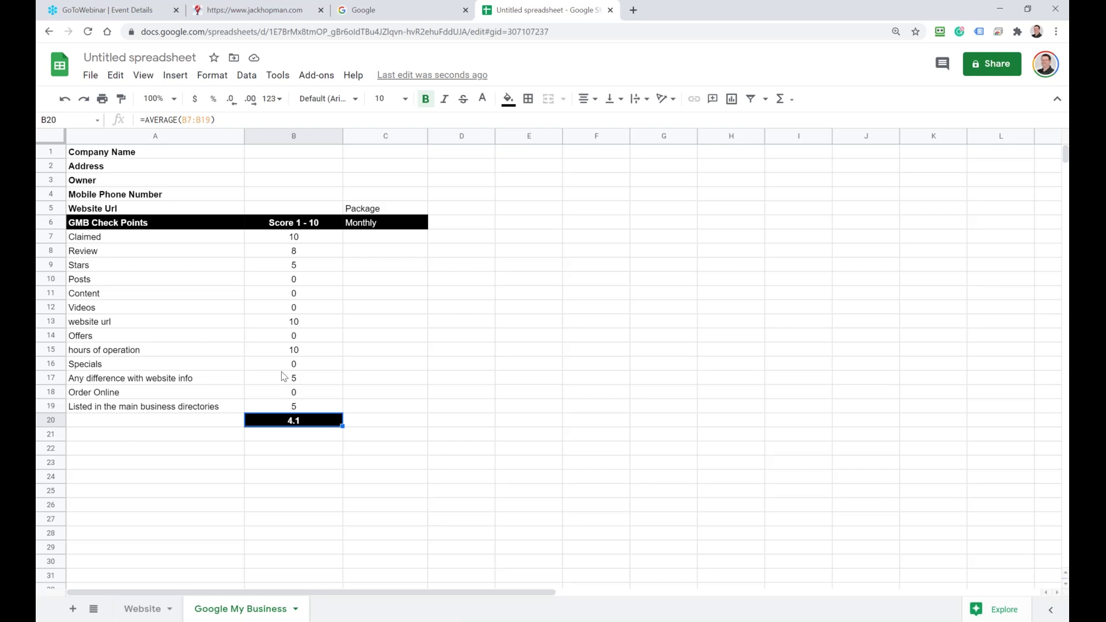
Step: Center the contents of column C horizontally on the Google My Business sheet
{"action": "left_click", "coordinate": [371, 138]}
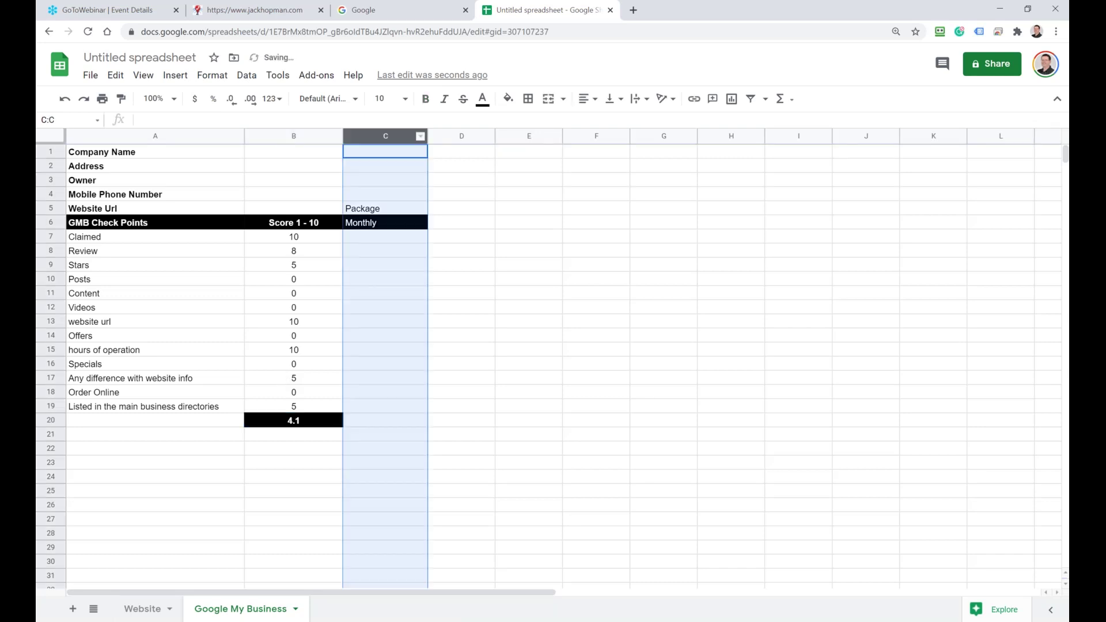
{"action": "left_click", "coordinate": [588, 99]}
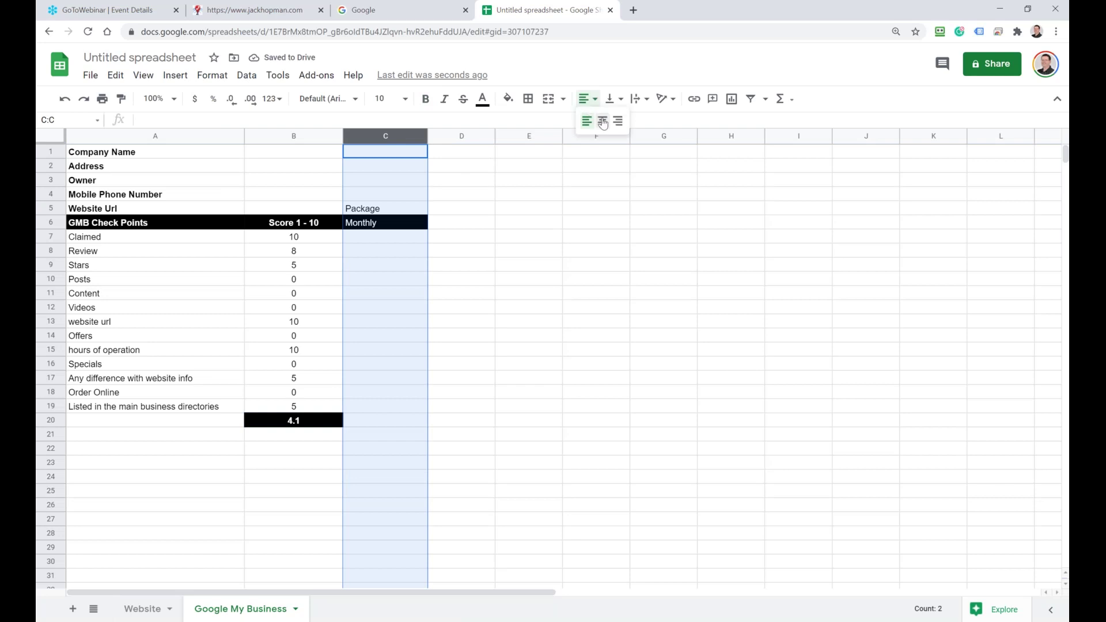
{"action": "left_click", "coordinate": [602, 122]}
{"action": "left_click", "coordinate": [386, 292]}
{"action": "left_click", "coordinate": [386, 228]}
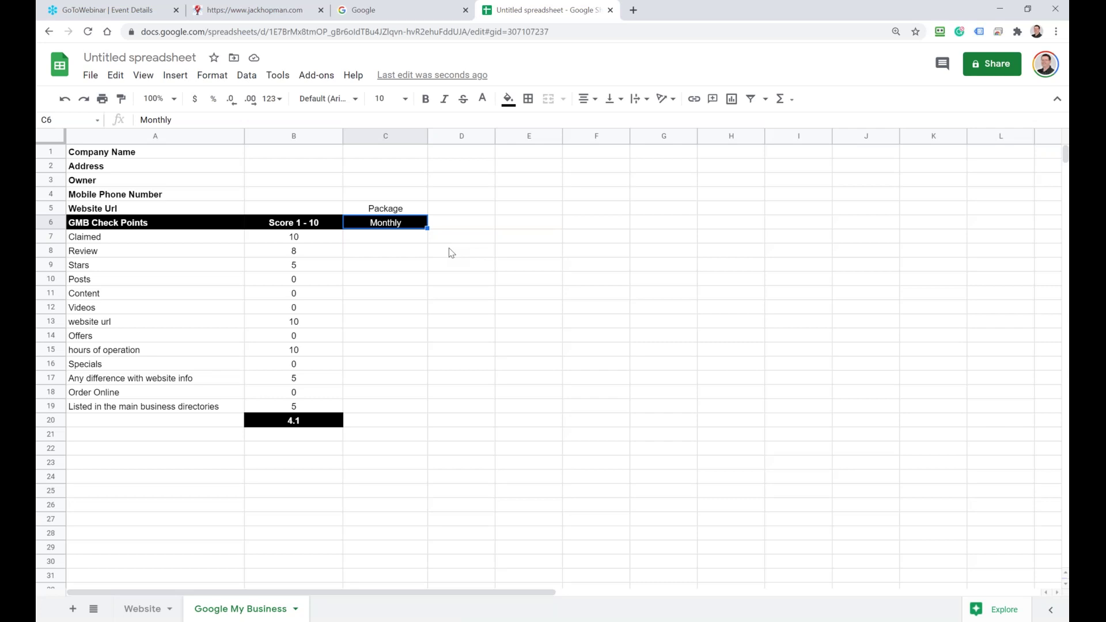
{"action": "left_click", "coordinate": [544, 241]}
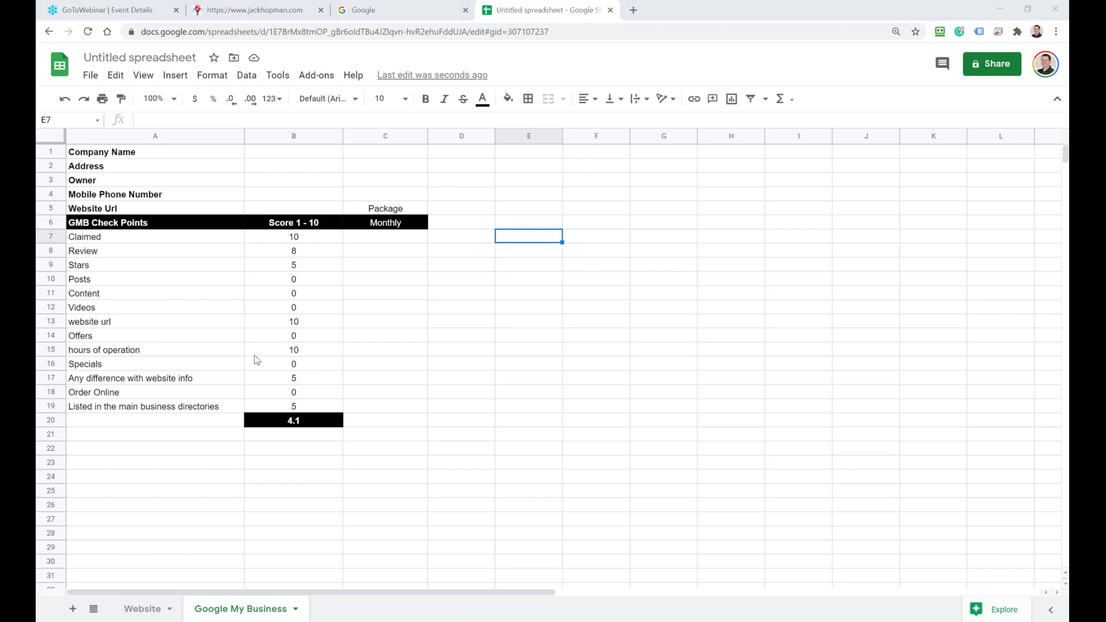
Step: Copy the Package and Monthly heading cells C5:C6 to A23:A24 below the score table
{"action": "left_click_drag", "start_coordinate": [371, 214], "coordinate": [371, 225]}
{"action": "key", "text": "ctrl+c"}
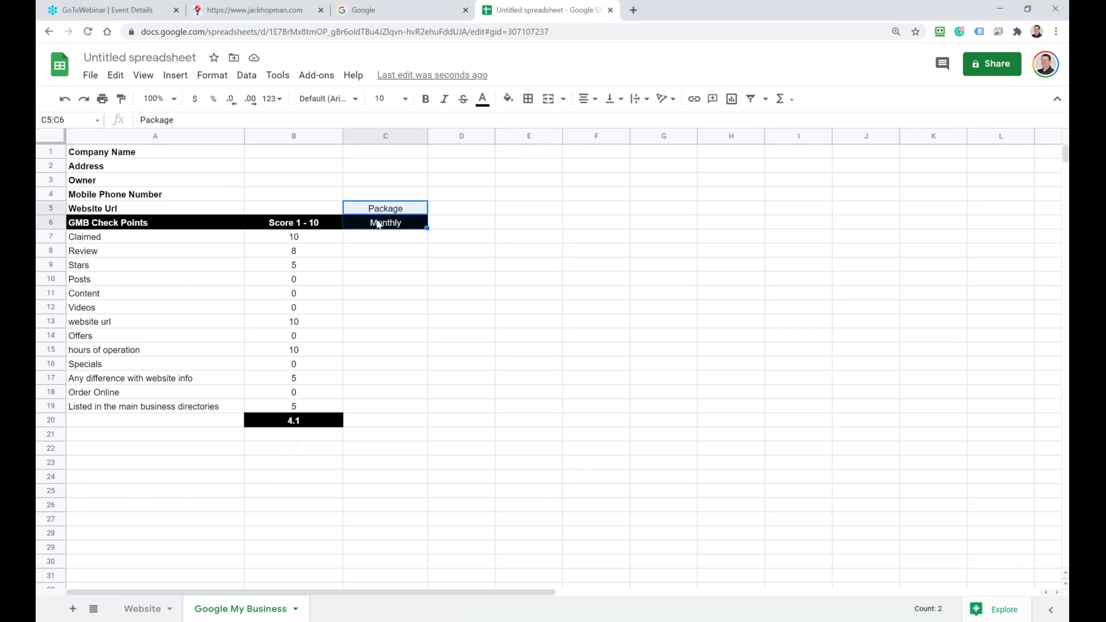
{"action": "scroll", "coordinate": [354, 340], "scroll_direction": "down", "scroll_amount": 2}
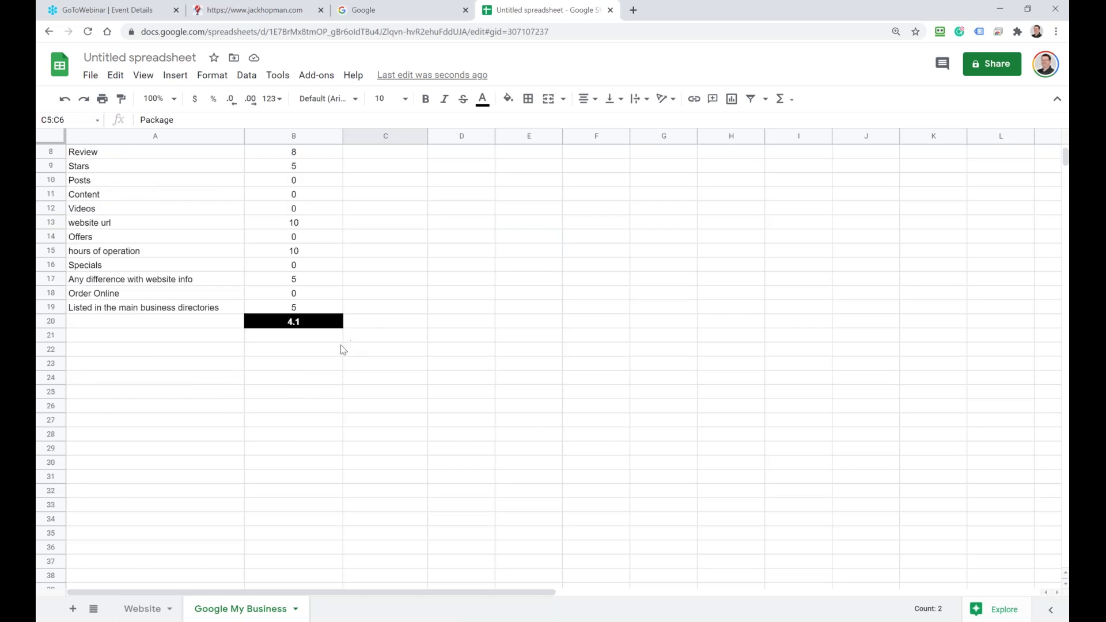
{"action": "left_click", "coordinate": [170, 363]}
{"action": "key", "text": "ctrl+v"}
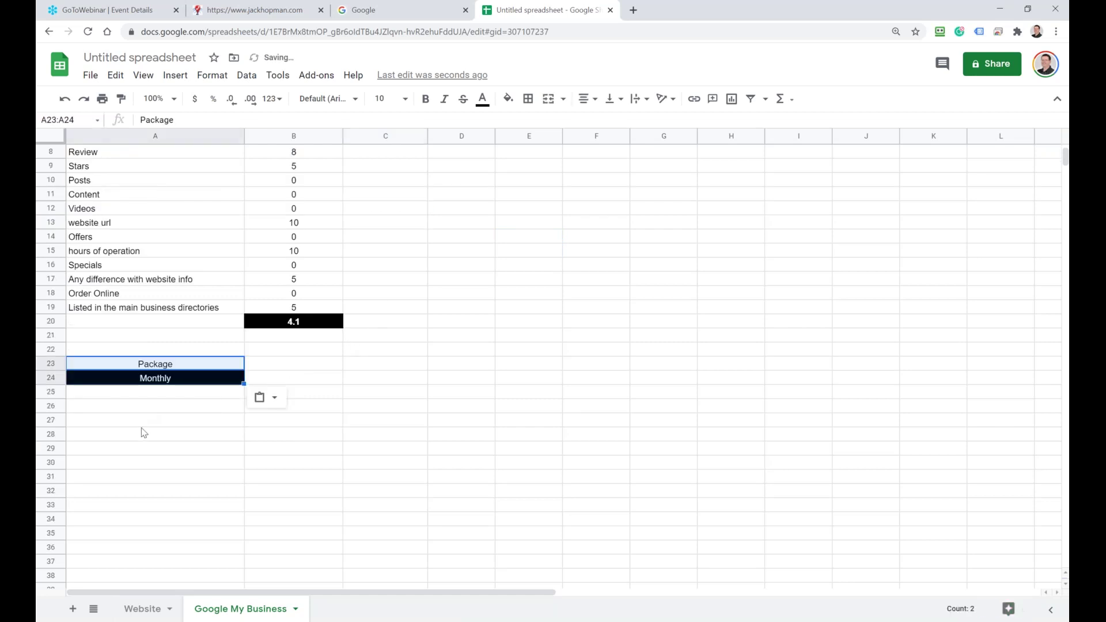
Step: Enter Reviews in A25 as the first item under the Monthly package heading
{"action": "left_click", "coordinate": [133, 398]}
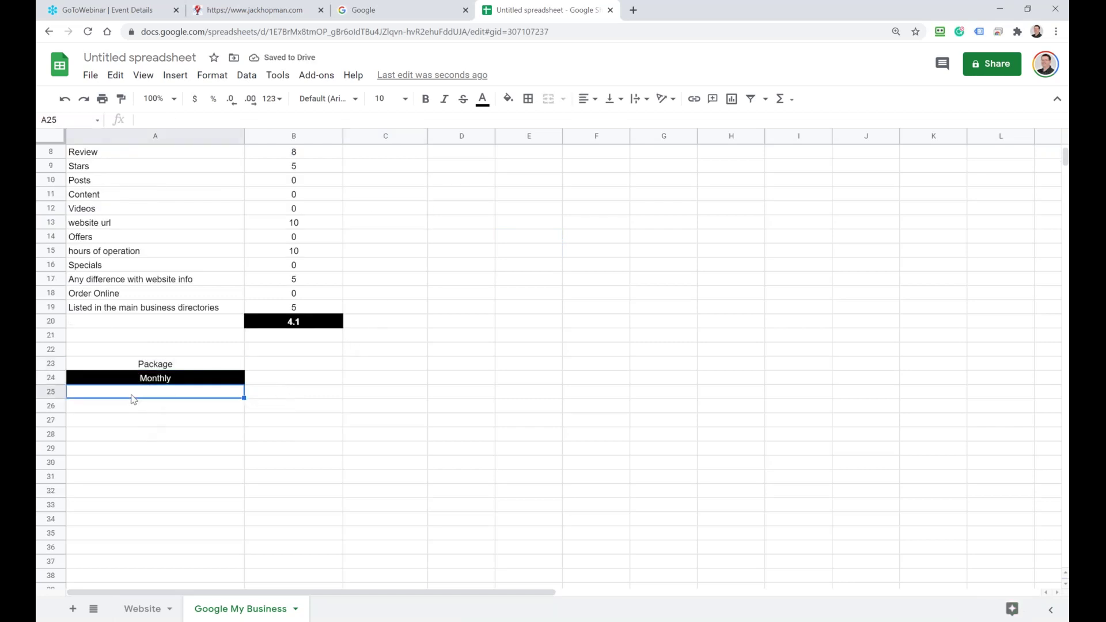
{"action": "type", "text": "R"}
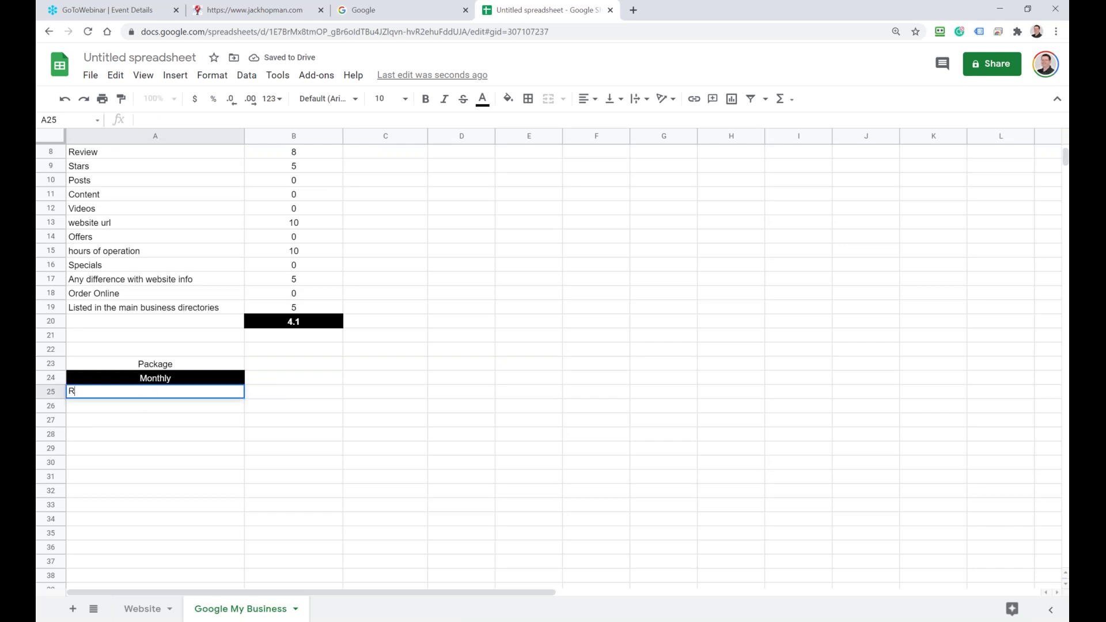
{"action": "type", "text": "eviews"}
{"action": "key", "text": "Return"}
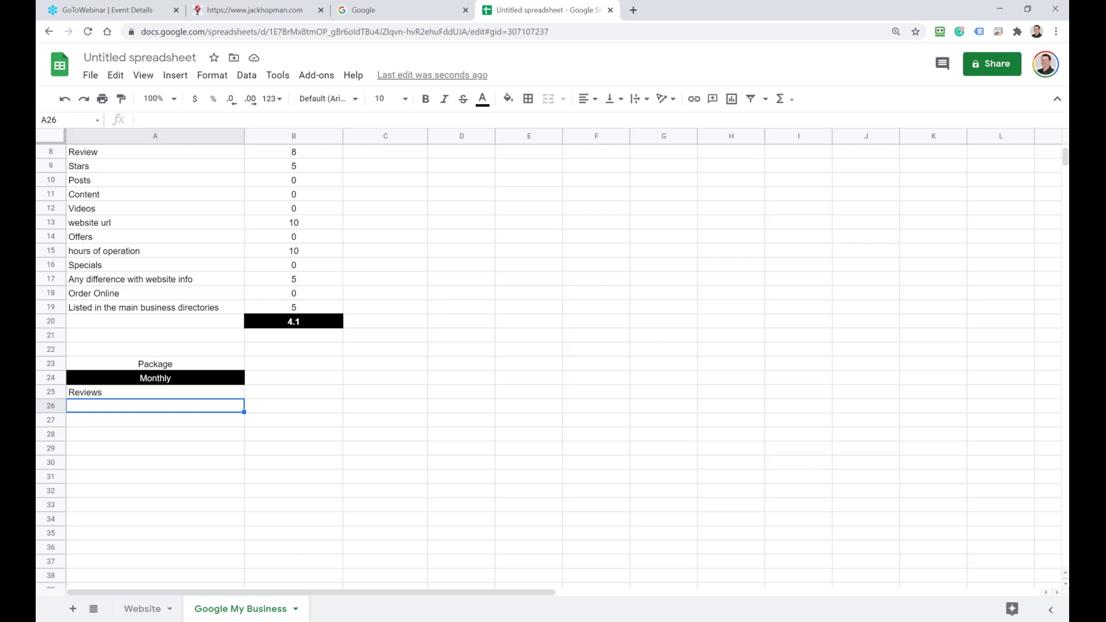
{"action": "type", "text": "p"}
{"action": "key", "text": "BackSpace"}
{"action": "key", "text": "BackSpace"}
{"action": "type", "text": "Pro"}
{"action": "key", "text": "BackSpace"}
{"action": "key", "text": "BackSpace"}
{"action": "key", "text": "BackSpace"}
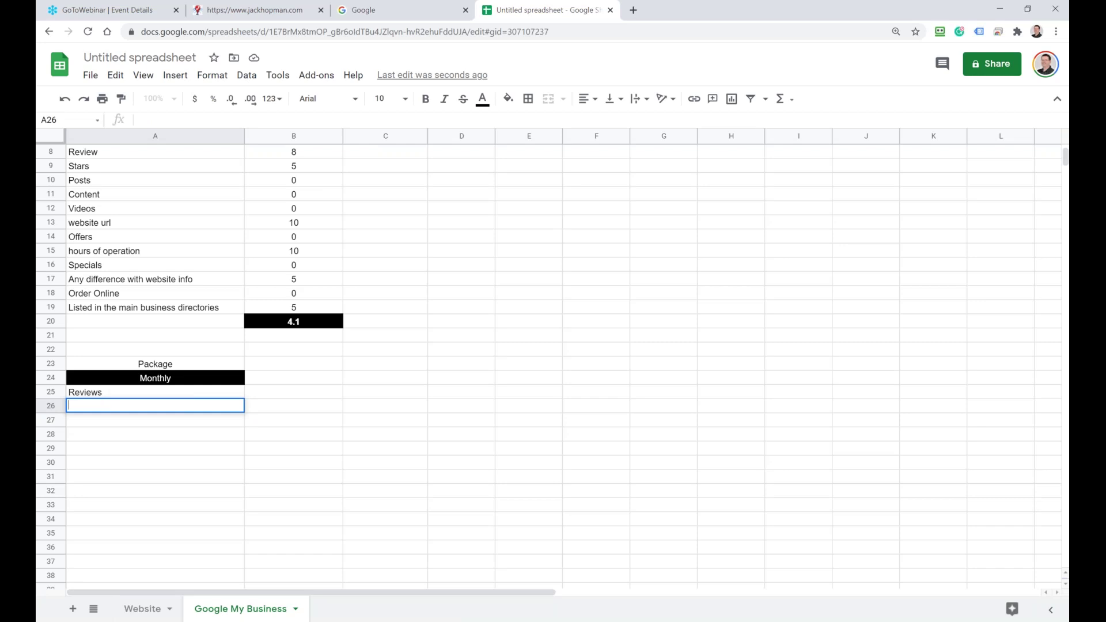
Step: List Profile optimization, reputation, Post / content and Ongoing effort to increase ranking in A26:A29
{"action": "type", "text": "Profile optimization"}
{"action": "key", "text": "Return"}
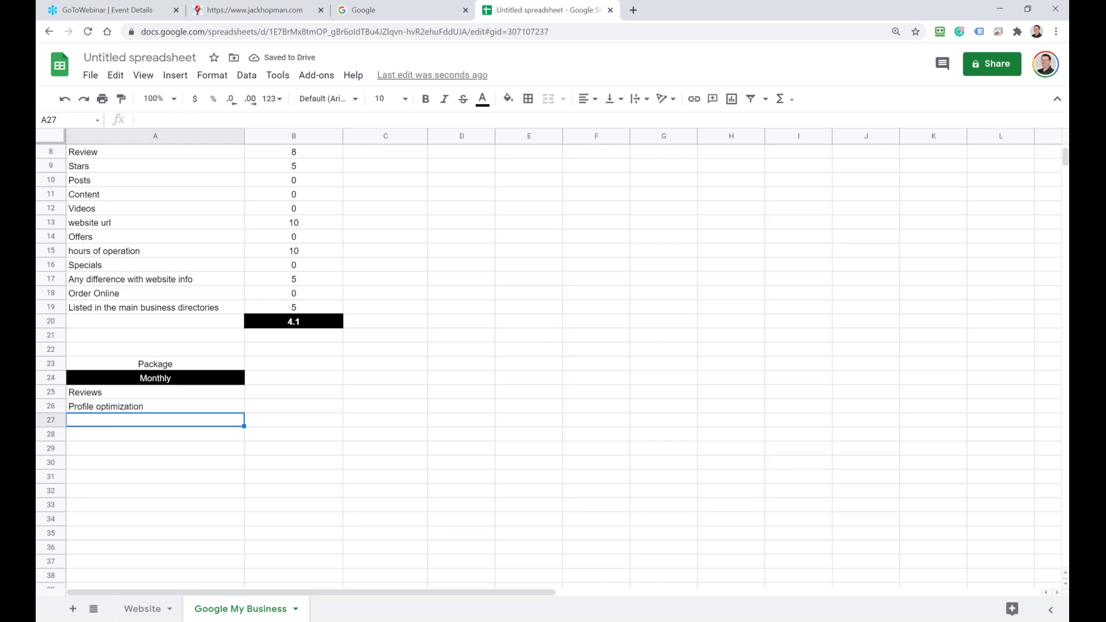
{"action": "type", "text": "reputation"}
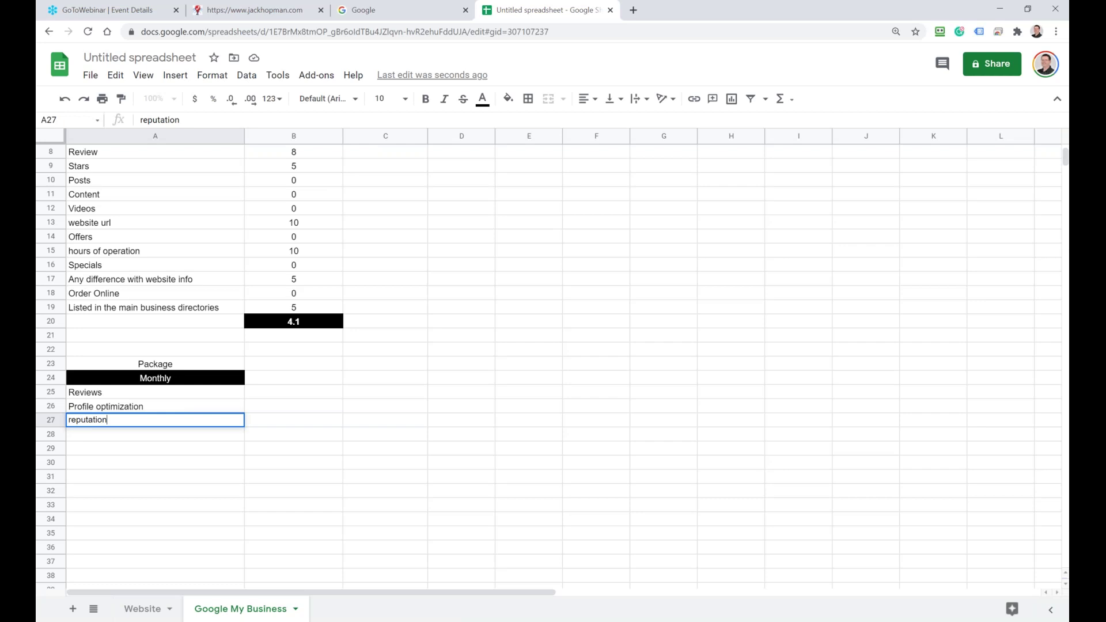
{"action": "key", "text": "Return"}
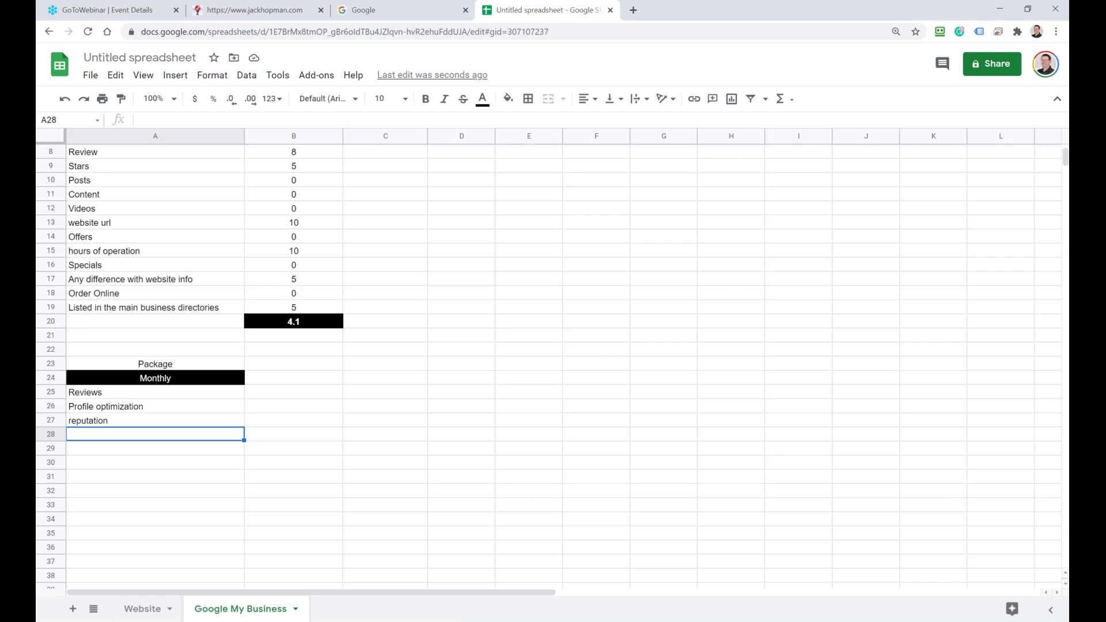
{"action": "type", "text": "Post / content"}
{"action": "key", "text": "Return"}
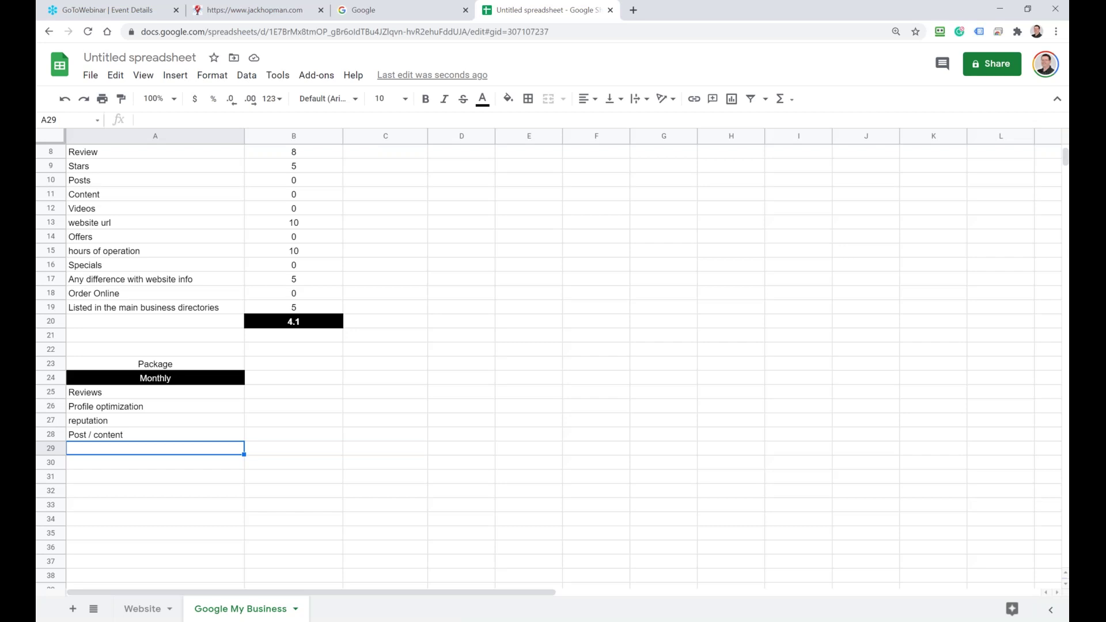
{"action": "type", "text": "Ongoing effort to "}
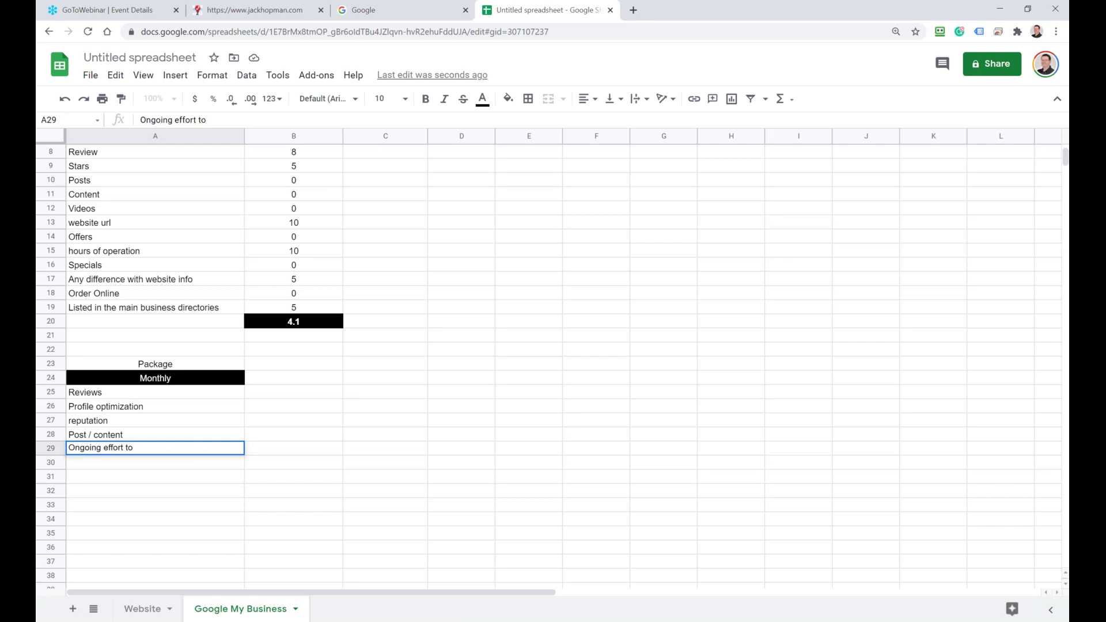
{"action": "type", "text": "increase ranking"}
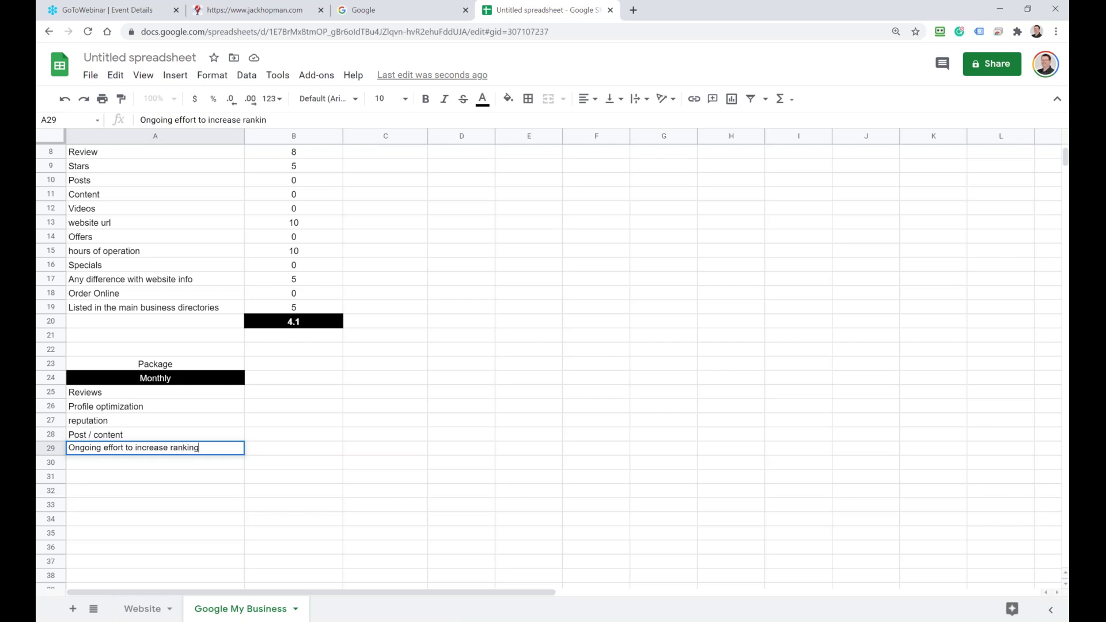
{"action": "key", "text": "Return"}
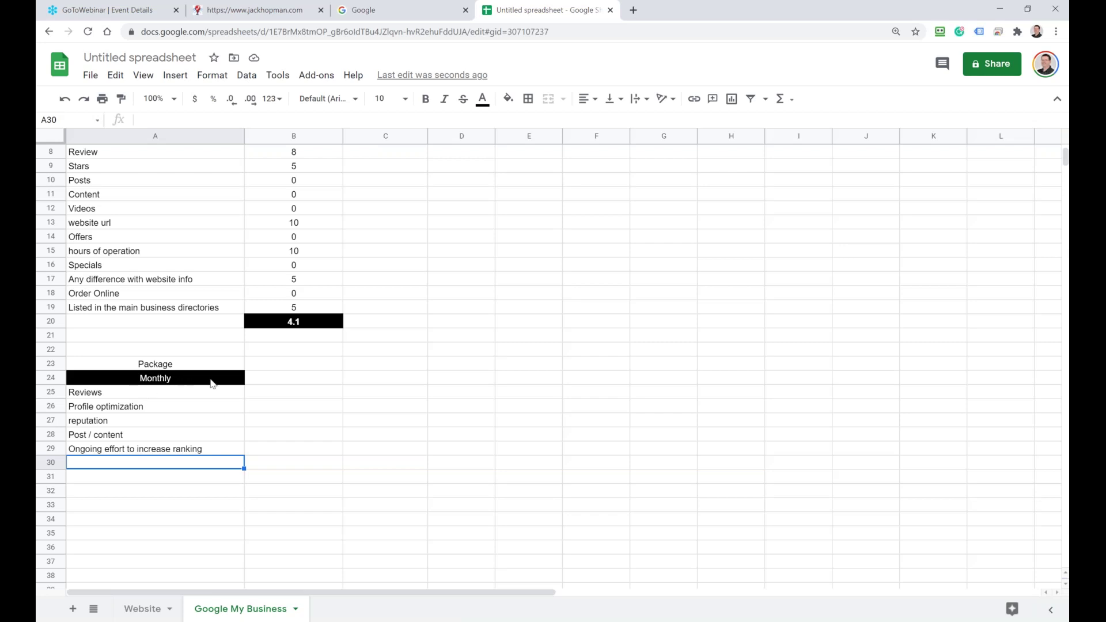
{"action": "left_click", "coordinate": [260, 449]}
{"action": "type", "text": "$1000"}
{"action": "key", "text": "BackSpace"}
{"action": "key", "text": "BackSpace"}
{"action": "key", "text": "BackSpace"}
{"action": "key", "text": "BackSpace"}
{"action": "key", "text": "BackSpace"}
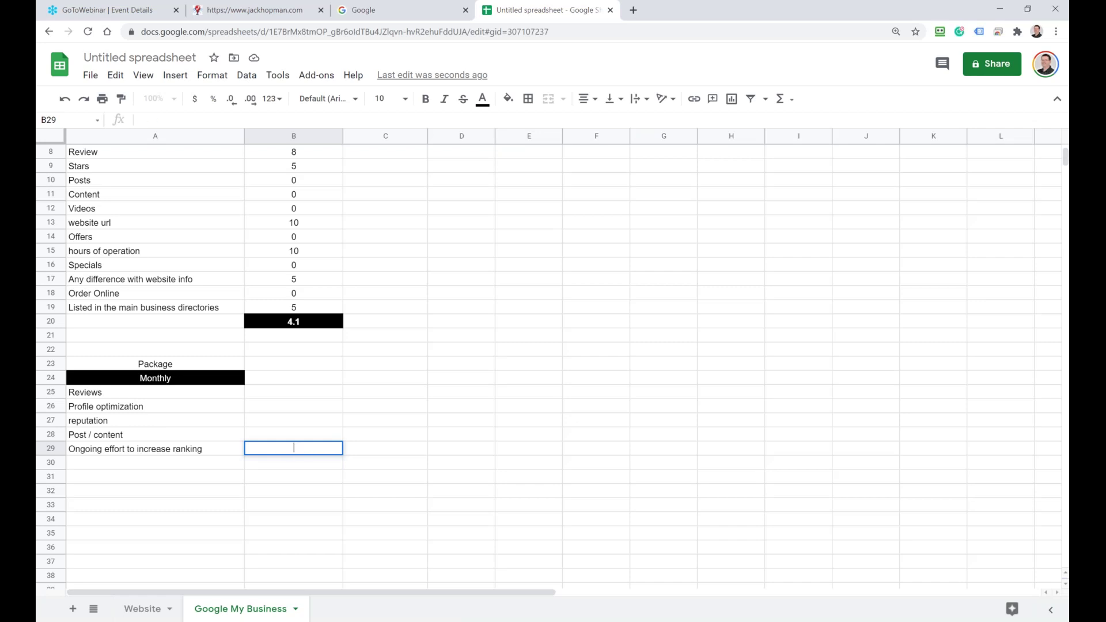
Step: Enter Google Ads in B29 beside the ongoing ranking effort item
{"action": "type", "text": "Google Ads"}
{"action": "key", "text": "Return"}
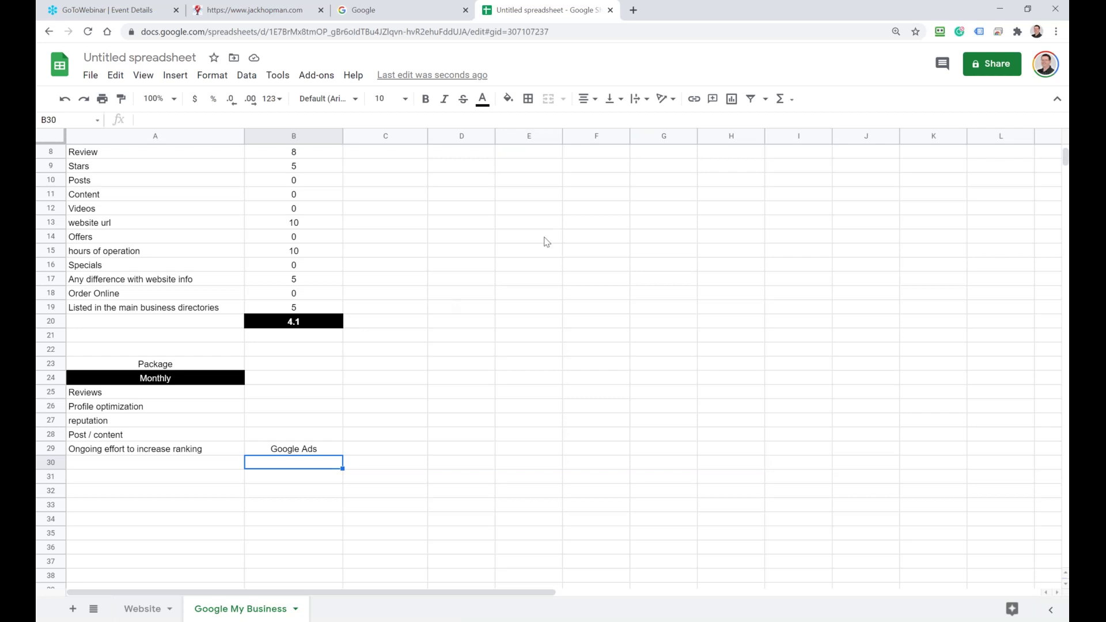
Step: Switch to the jackhopman.com site, open its webinar replay page and highlight the keyword saas in the gift offer
{"action": "left_click", "coordinate": [633, 10]}
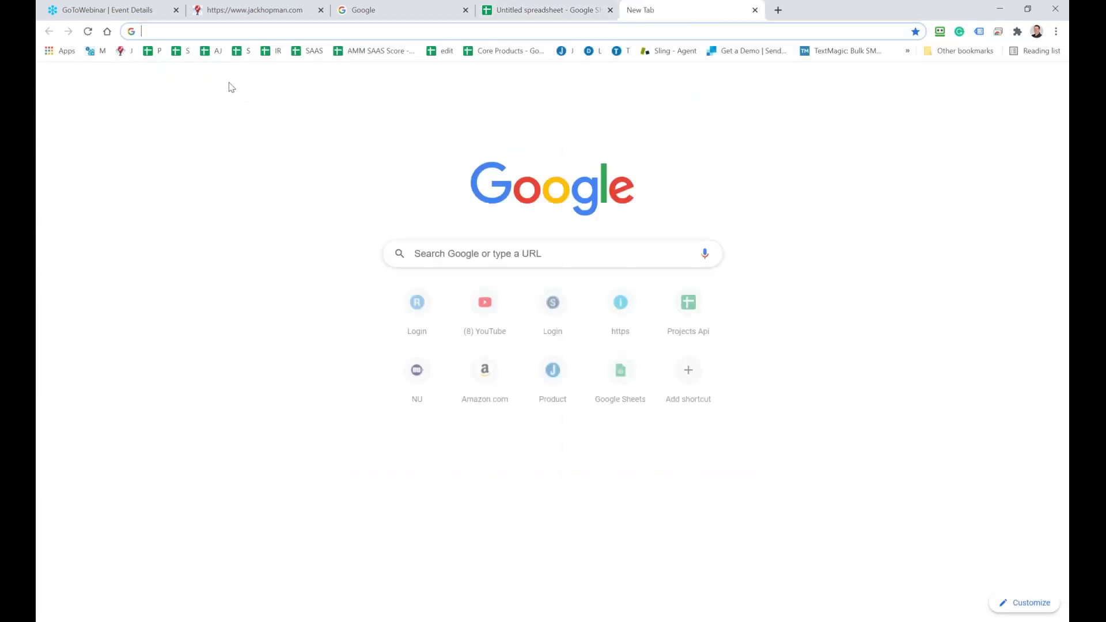
{"action": "left_click", "coordinate": [219, 18]}
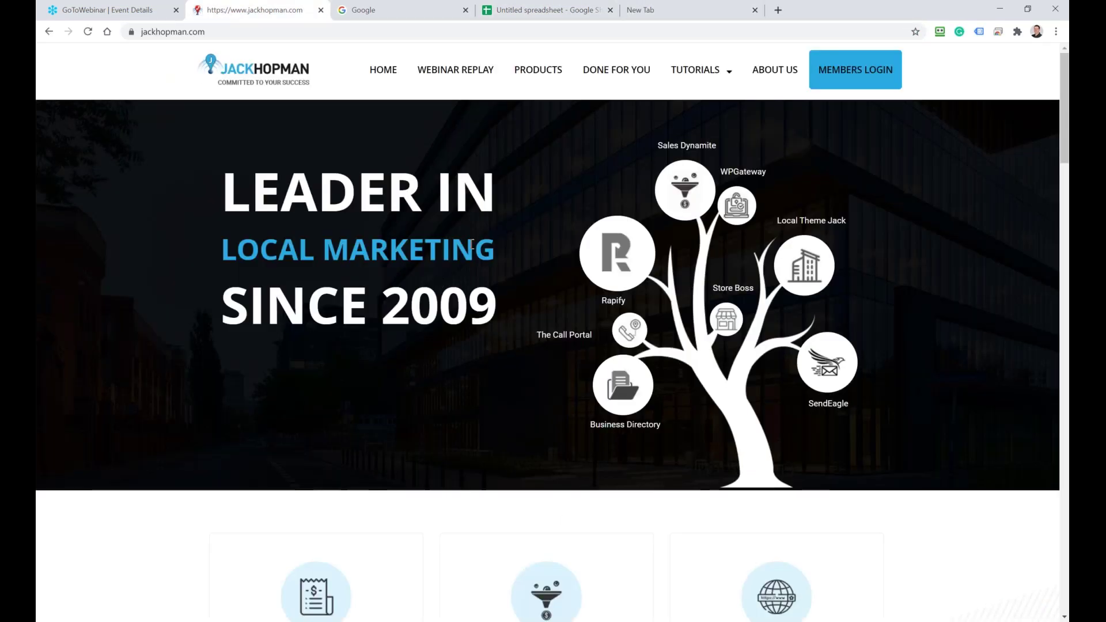
{"action": "left_click", "coordinate": [451, 75]}
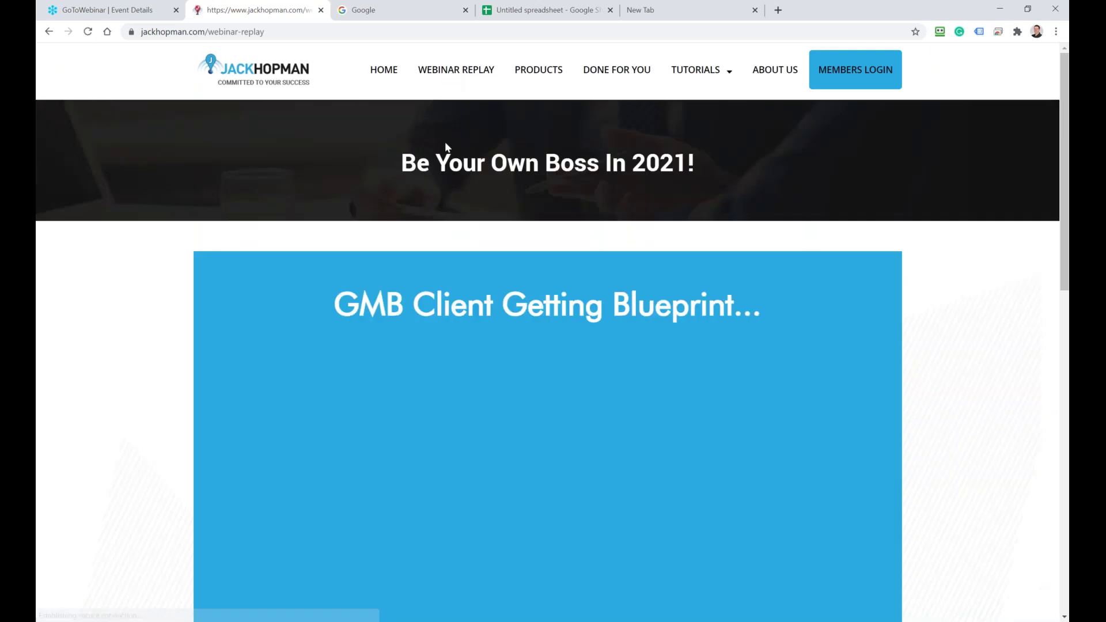
{"action": "scroll", "coordinate": [436, 175], "scroll_direction": "down", "scroll_amount": 12}
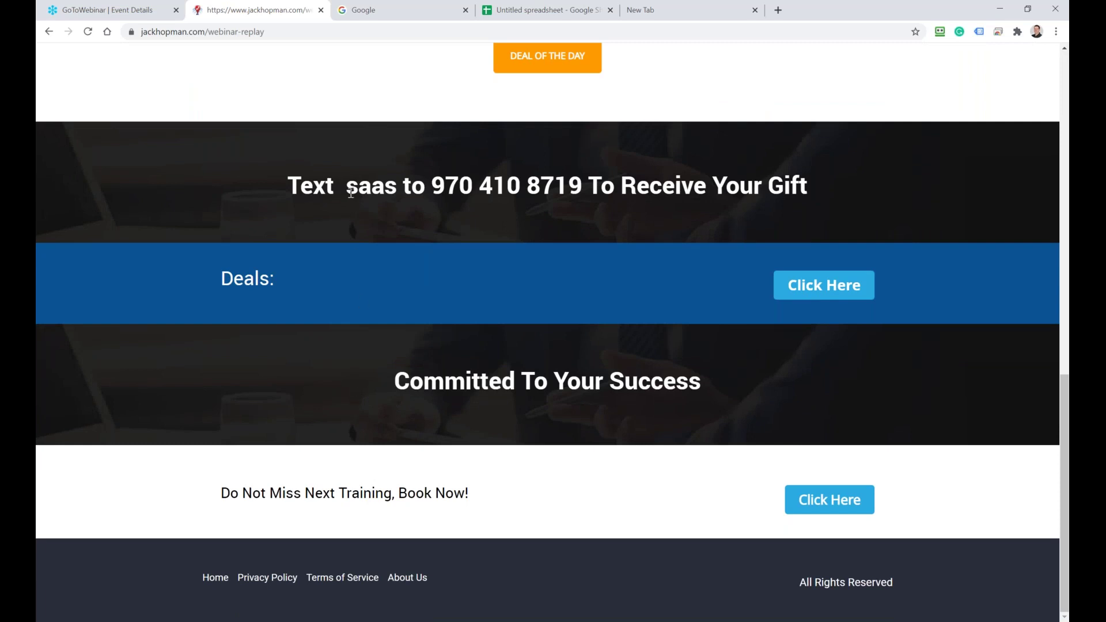
{"action": "left_click_drag", "start_coordinate": [349, 188], "coordinate": [394, 181]}
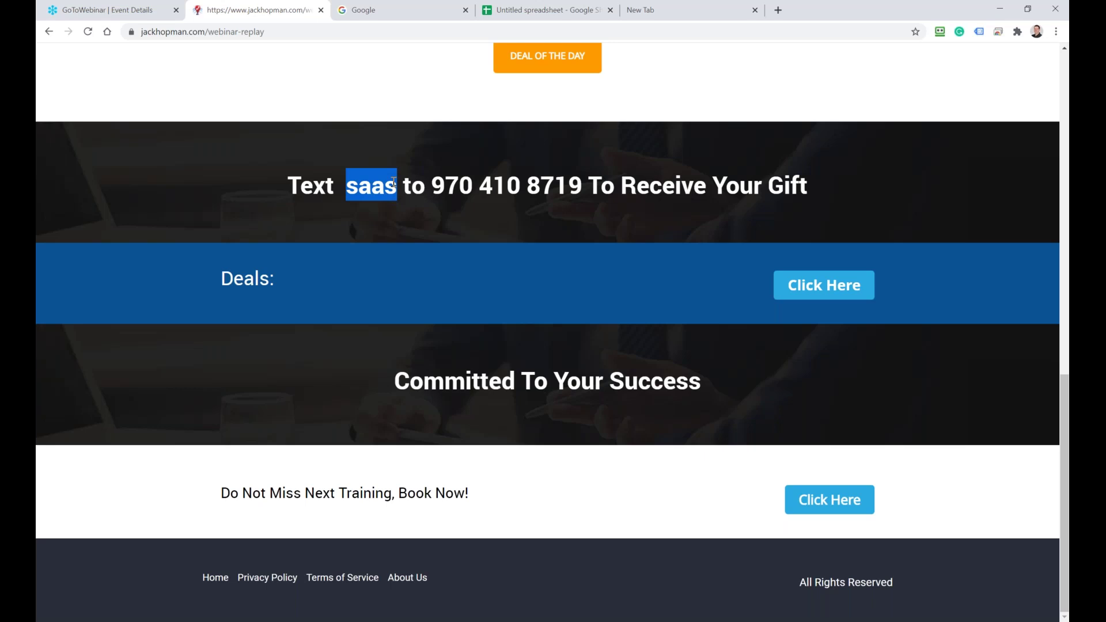
Step: Return to the spreadsheet's Website sheet and replace the untitled file name with Checklist
{"action": "left_click", "coordinate": [515, 9]}
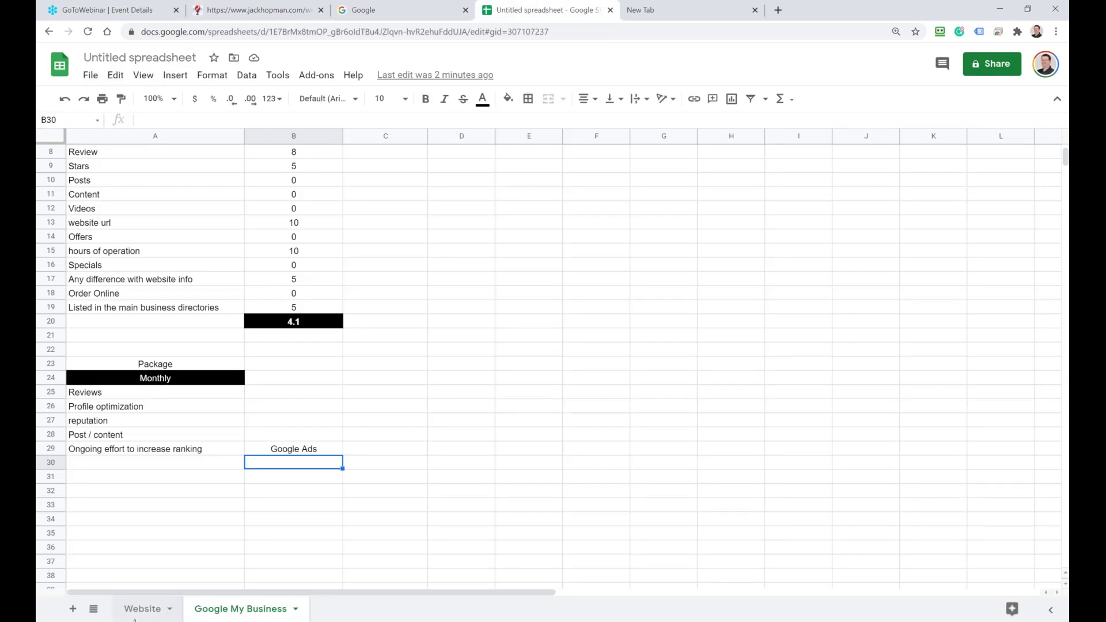
{"action": "left_click", "coordinate": [141, 609]}
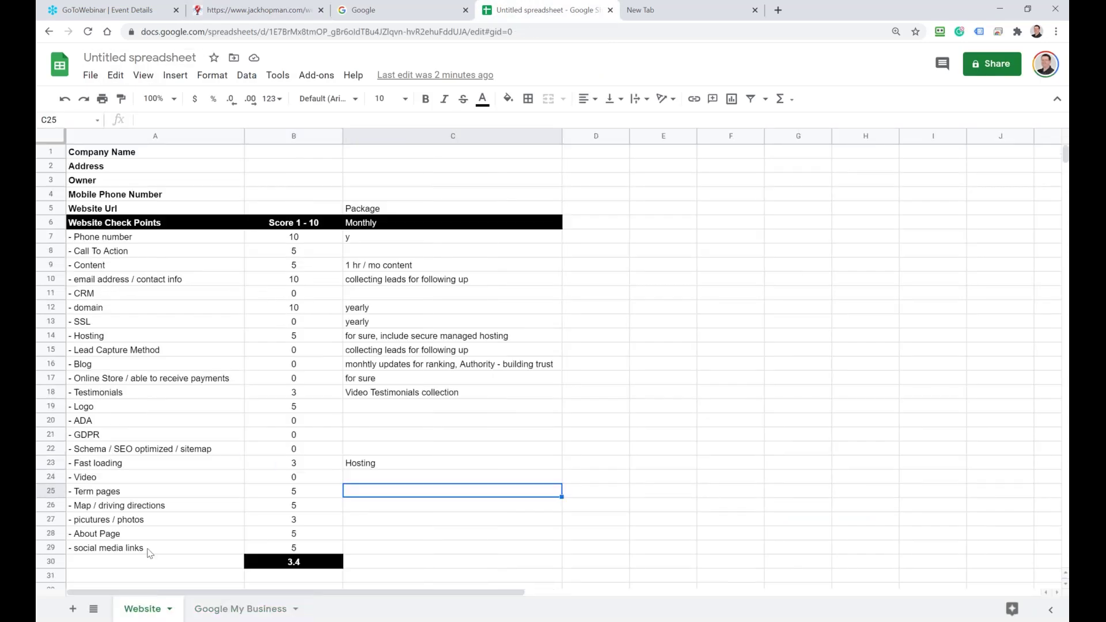
{"action": "left_click", "coordinate": [115, 58]}
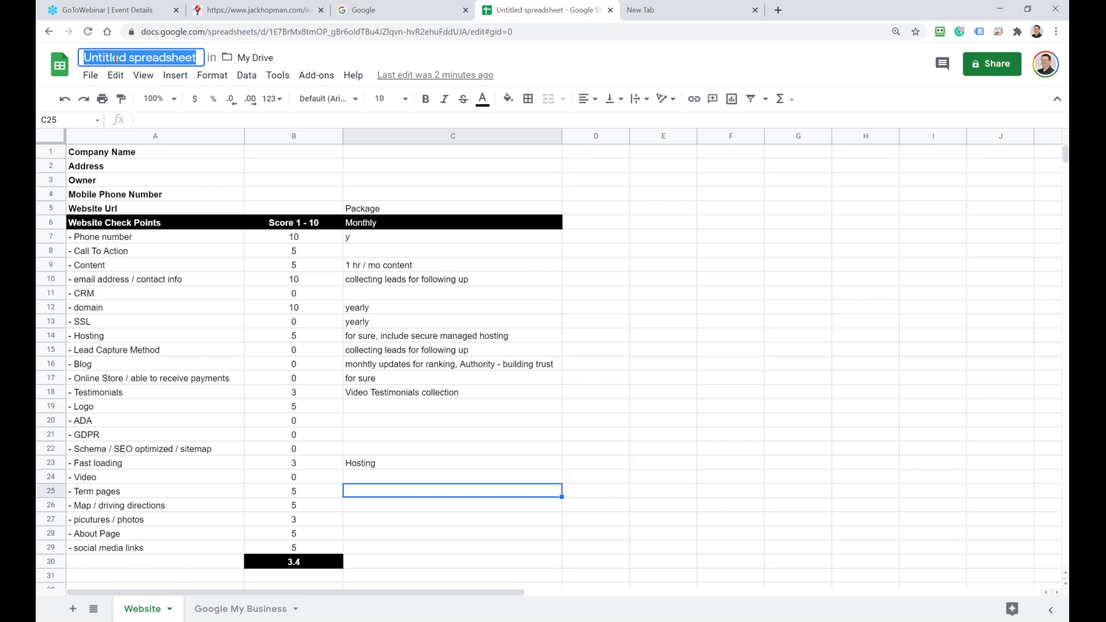
{"action": "type", "text": "Checkli"}
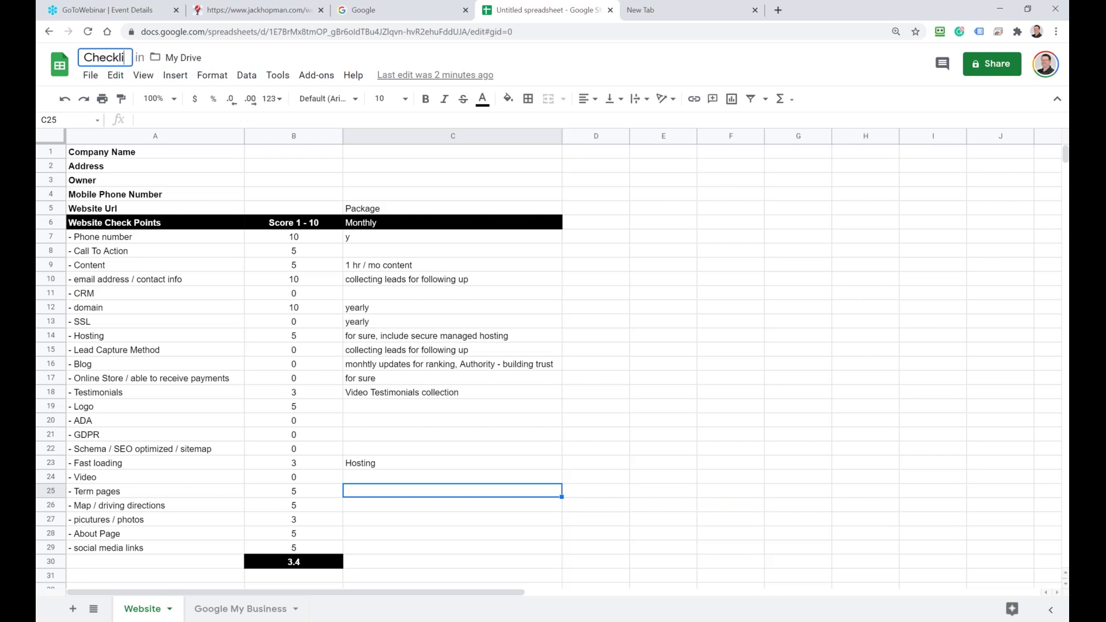
{"action": "type", "text": "st "}
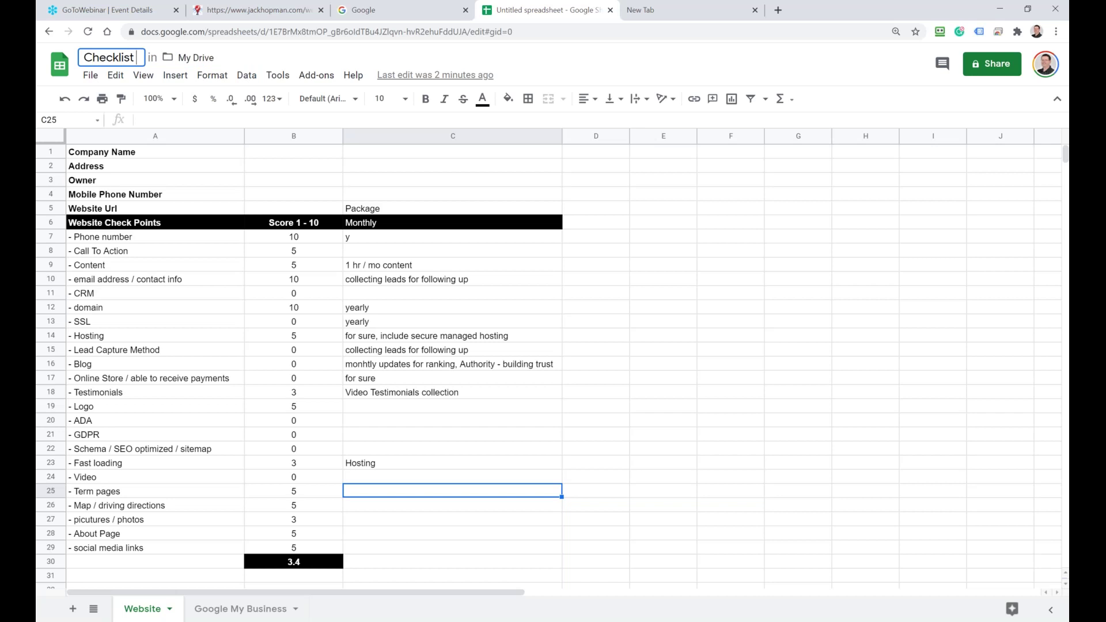
{"action": "type", "text": "Upsell"}
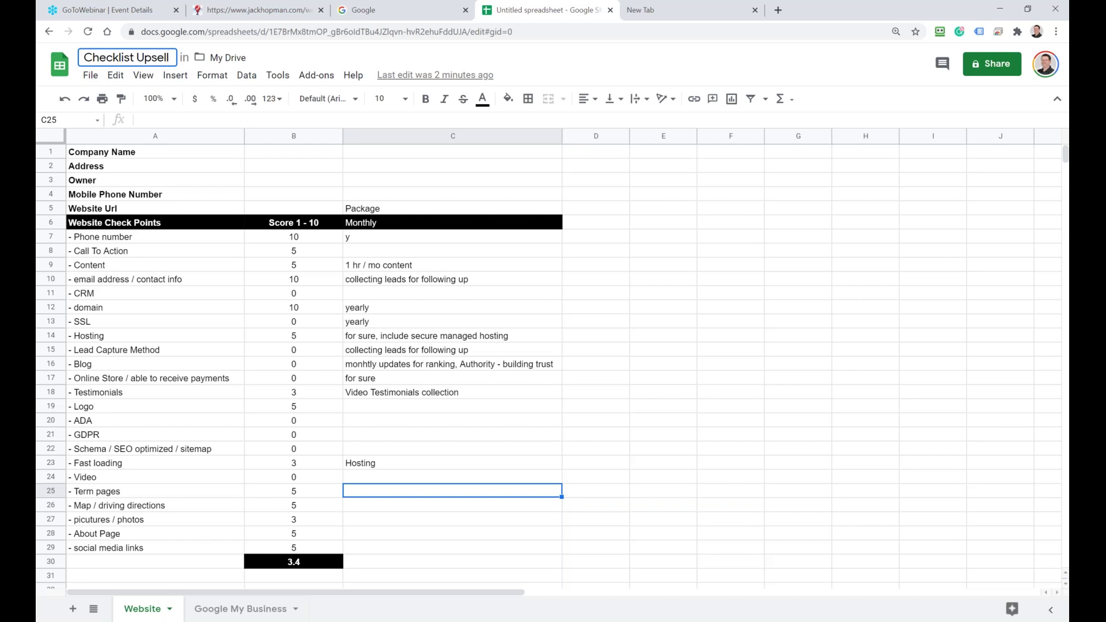
{"action": "key", "text": "BackSpace"}
{"action": "key", "text": "BackSpace"}
{"action": "key", "text": "BackSpace"}
{"action": "key", "text": "BackSpace"}
{"action": "key", "text": "BackSpace"}
{"action": "key", "text": "BackSpace"}
{"action": "key", "text": "BackSpace"}
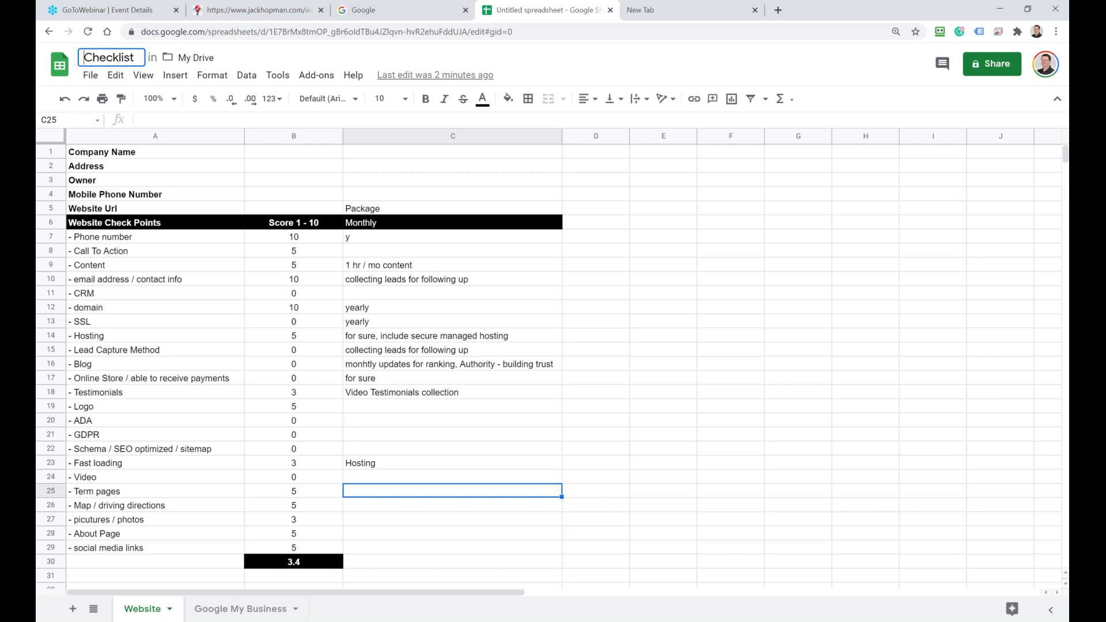
Step: Add Client Getting before Checklist so the spreadsheet is named Client Getting Checklist
{"action": "left_click", "coordinate": [83, 57]}
{"action": "type", "text": "Client S"}
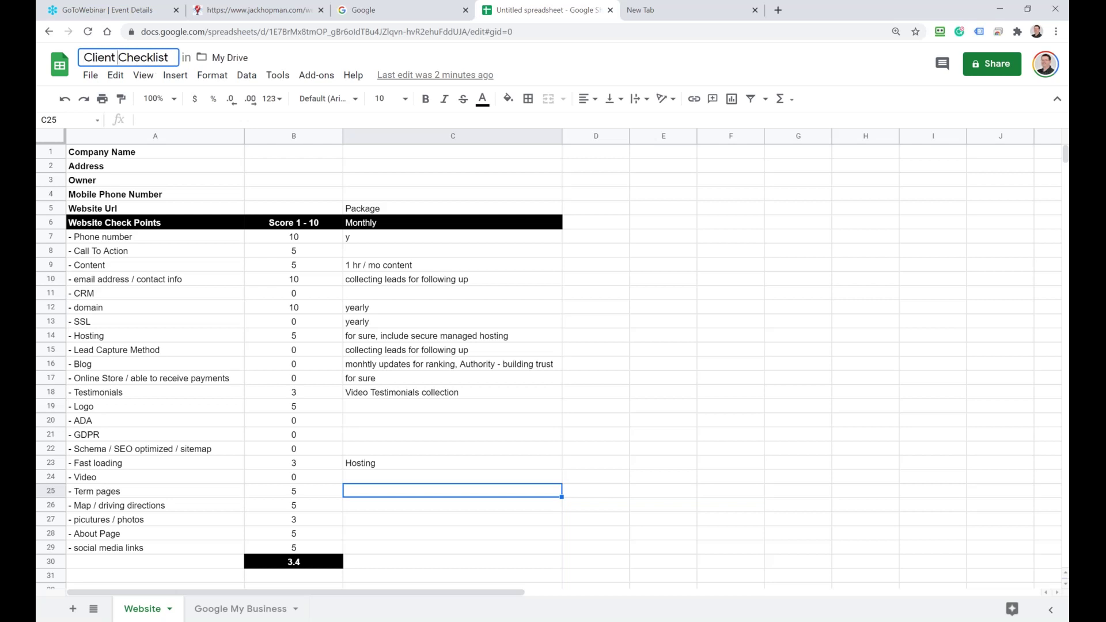
{"action": "key", "text": "BackSpace"}
{"action": "type", "text": "Getting"}
{"action": "key", "text": "Return"}
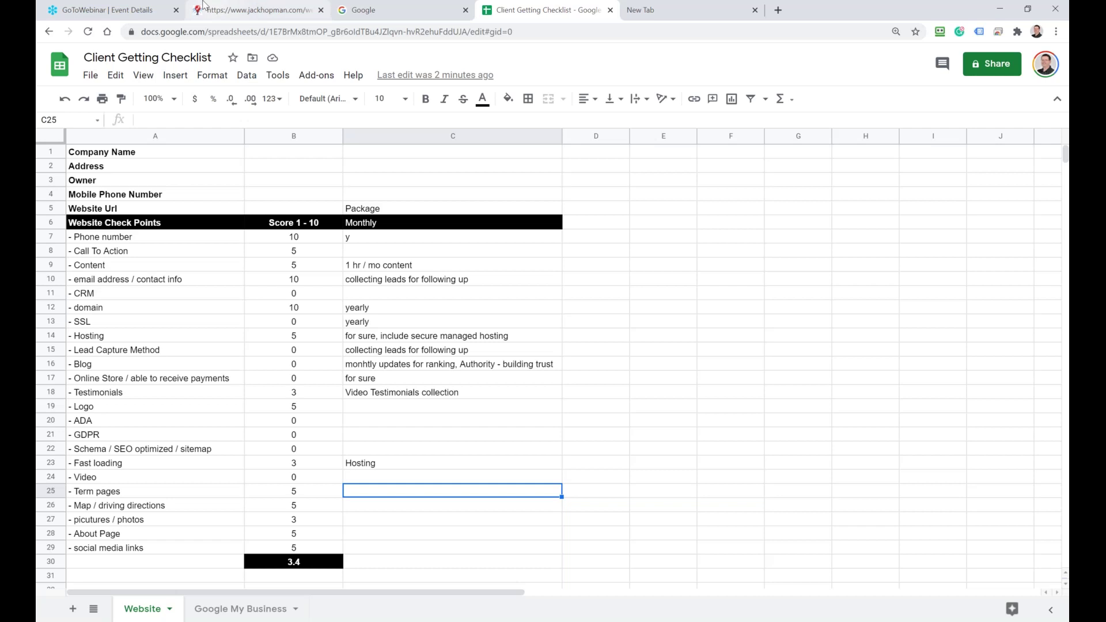
Step: Replace Client Getting in the spreadsheet's name with Website Upsell, making it Website Upsell Checklist
{"action": "left_click", "coordinate": [120, 53]}
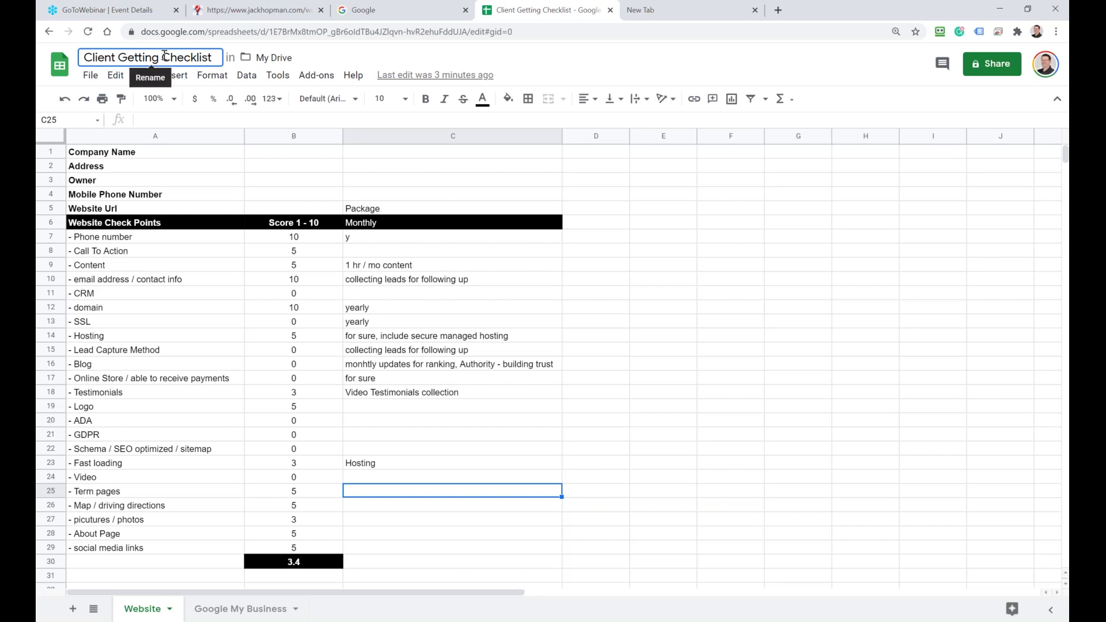
{"action": "left_click_drag", "start_coordinate": [164, 56], "coordinate": [70, 43]}
{"action": "type", "text": "Websit"}
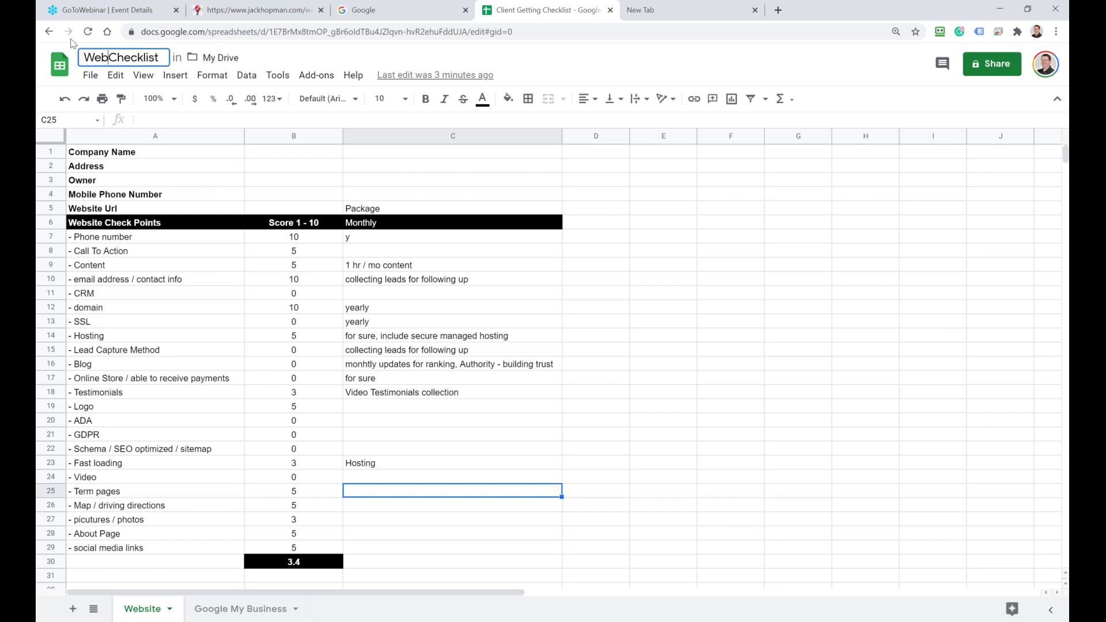
{"action": "type", "text": "e Ups"}
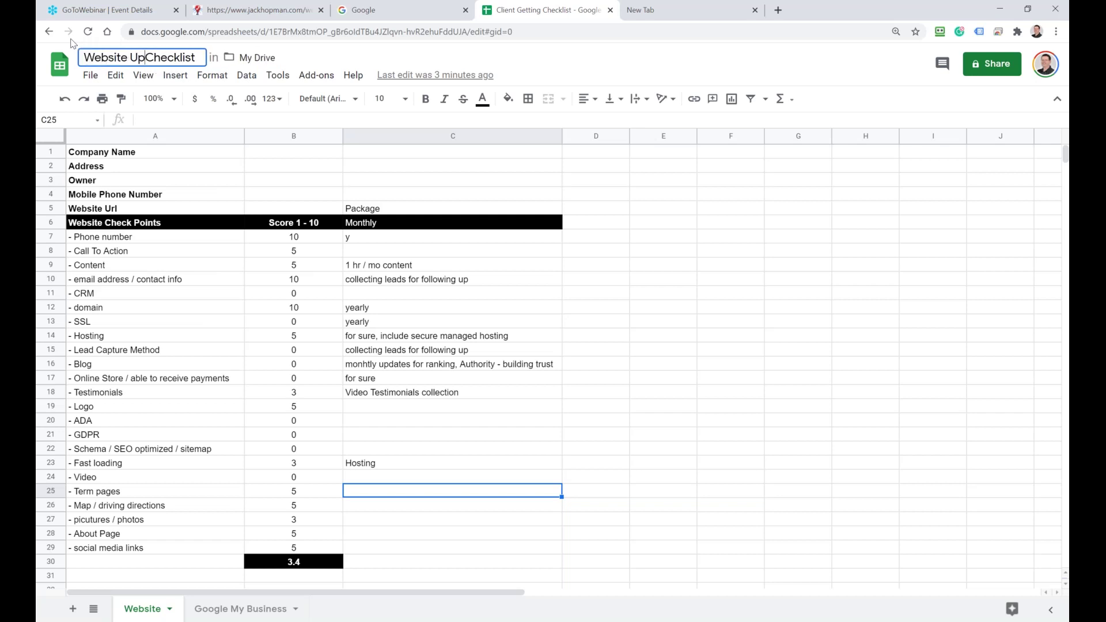
{"action": "type", "text": "ell"}
{"action": "key", "text": "Return"}
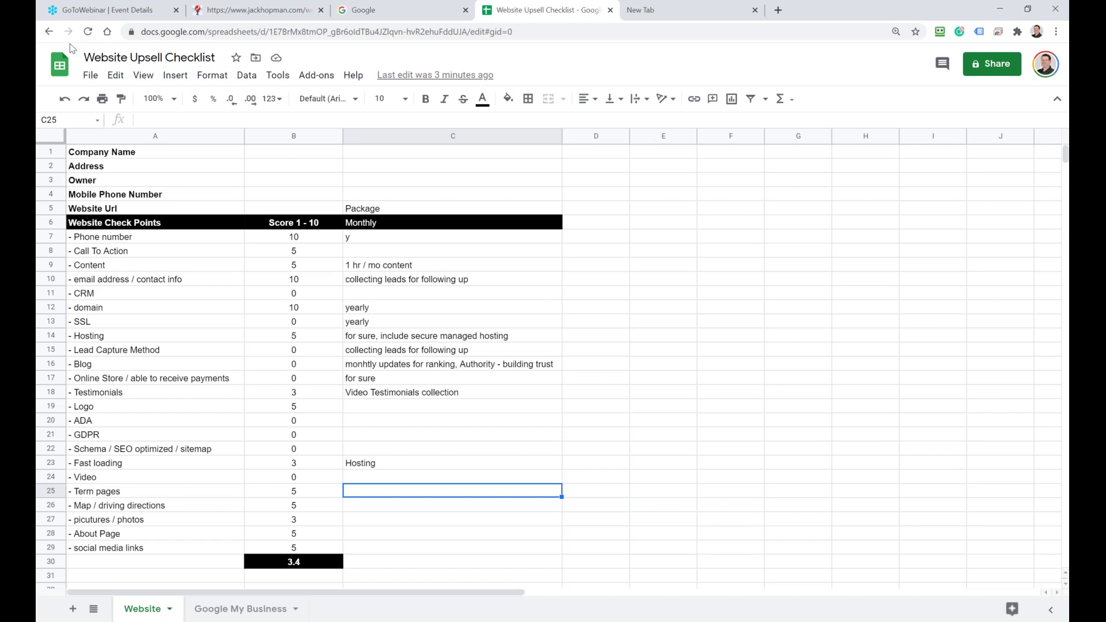
Step: Review the website checkpoints and scores in A6:B30 and the Monthly heading in C6 by selecting them
{"action": "left_click_drag", "start_coordinate": [104, 251], "coordinate": [114, 547]}
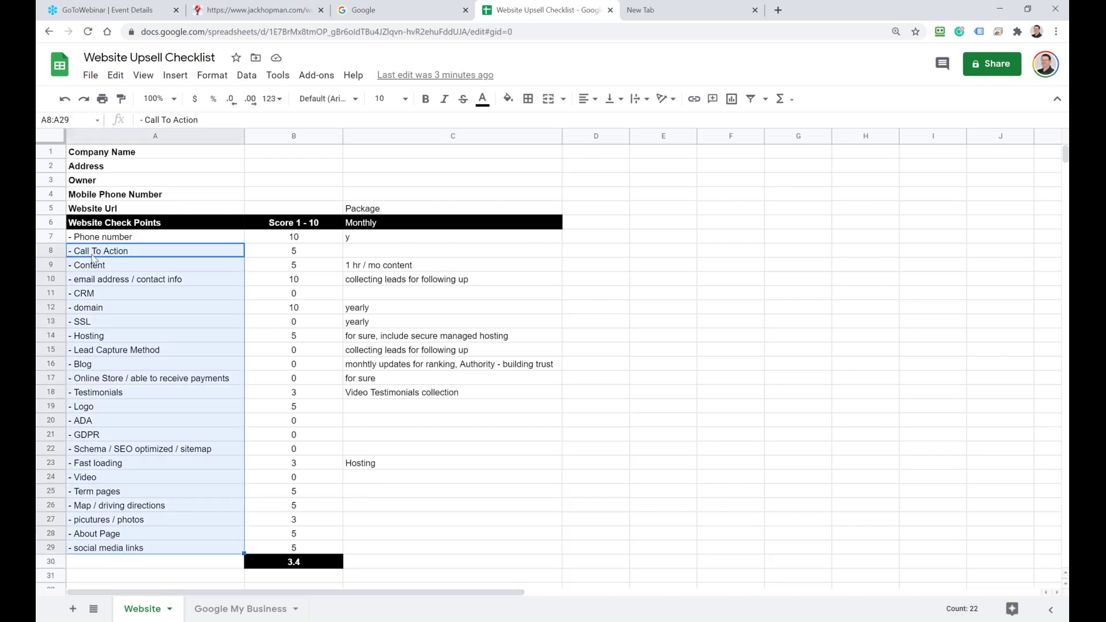
{"action": "left_click_drag", "start_coordinate": [92, 226], "coordinate": [93, 307]}
{"action": "left_click_drag", "start_coordinate": [62, 540], "coordinate": [294, 561]}
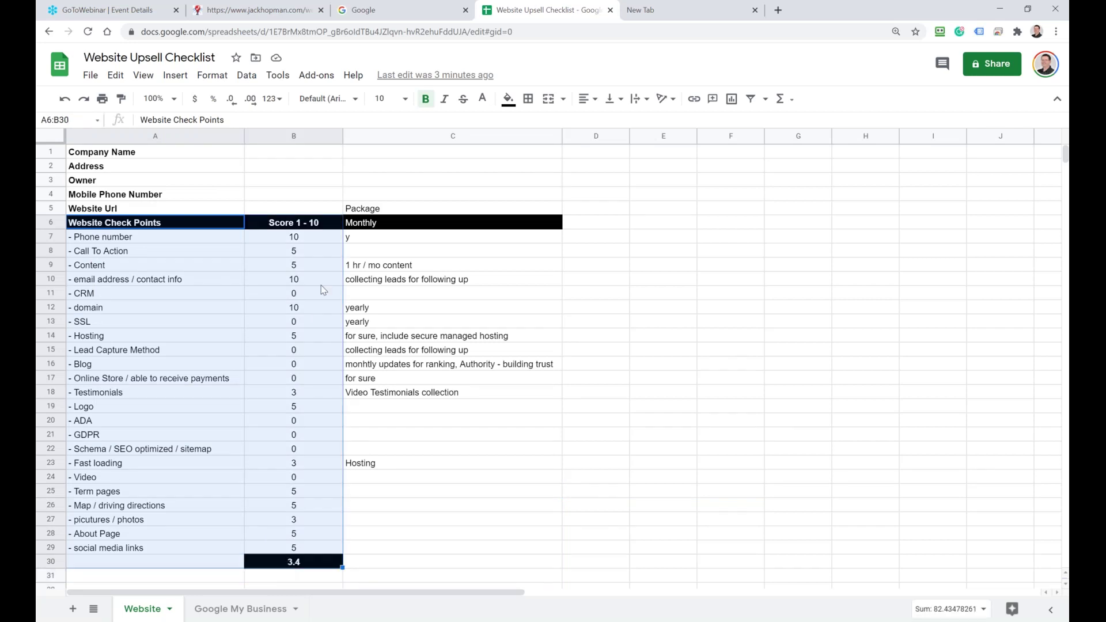
{"action": "left_click", "coordinate": [373, 225]}
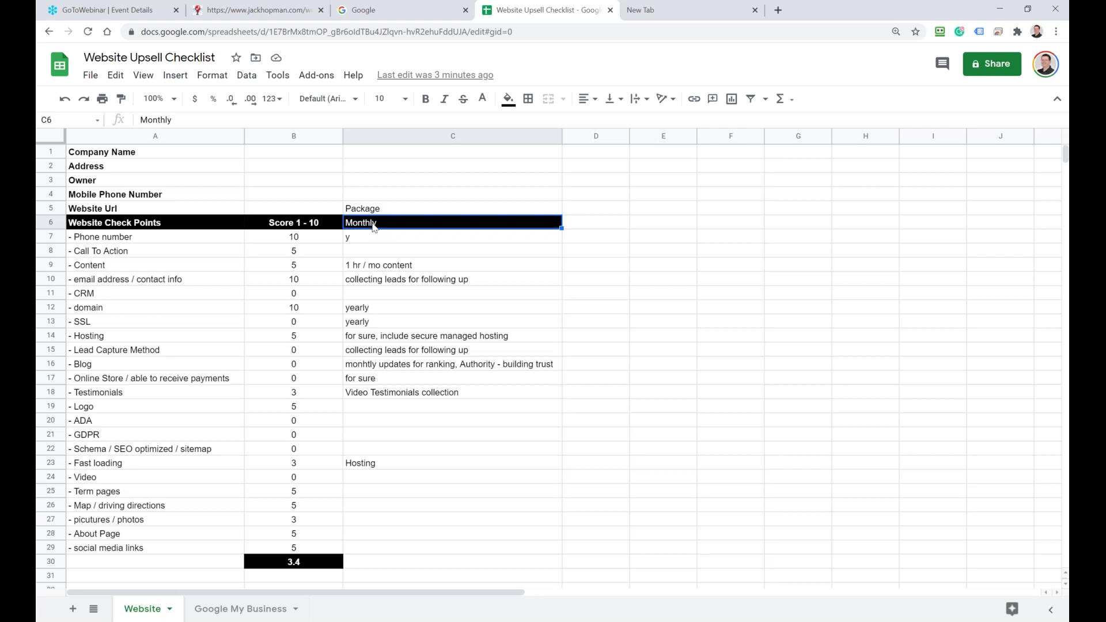
Step: Switch to the webinar replay site, reopen its Webinar Replay page and view the video and gift offer
{"action": "left_click", "coordinate": [238, 11]}
{"action": "scroll", "coordinate": [399, 211], "scroll_direction": "up", "scroll_amount": 15}
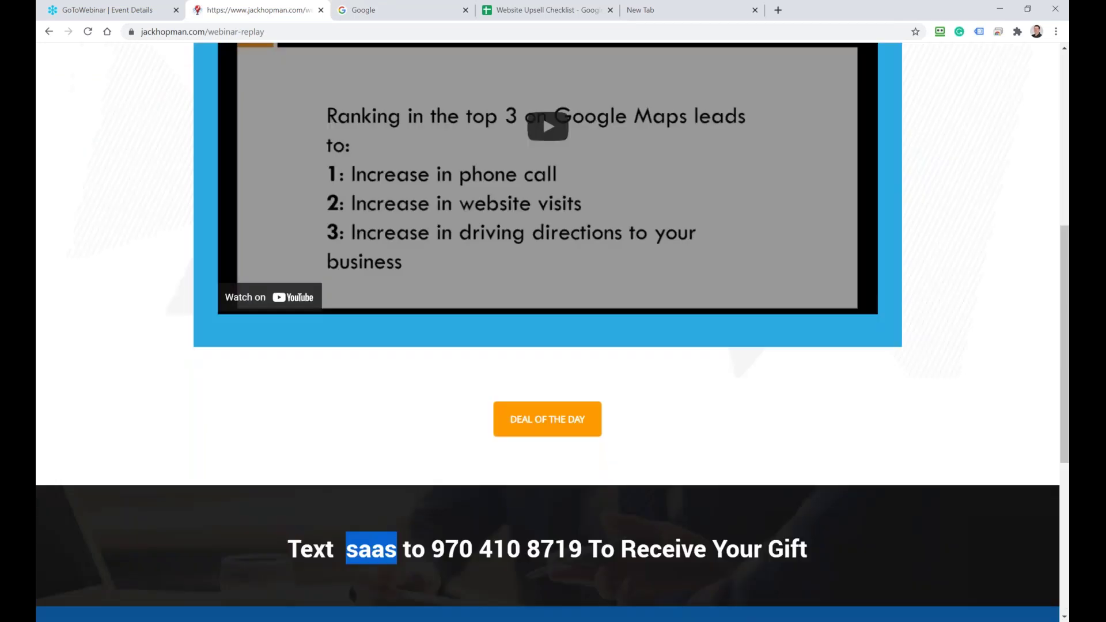
{"action": "left_click", "coordinate": [445, 69]}
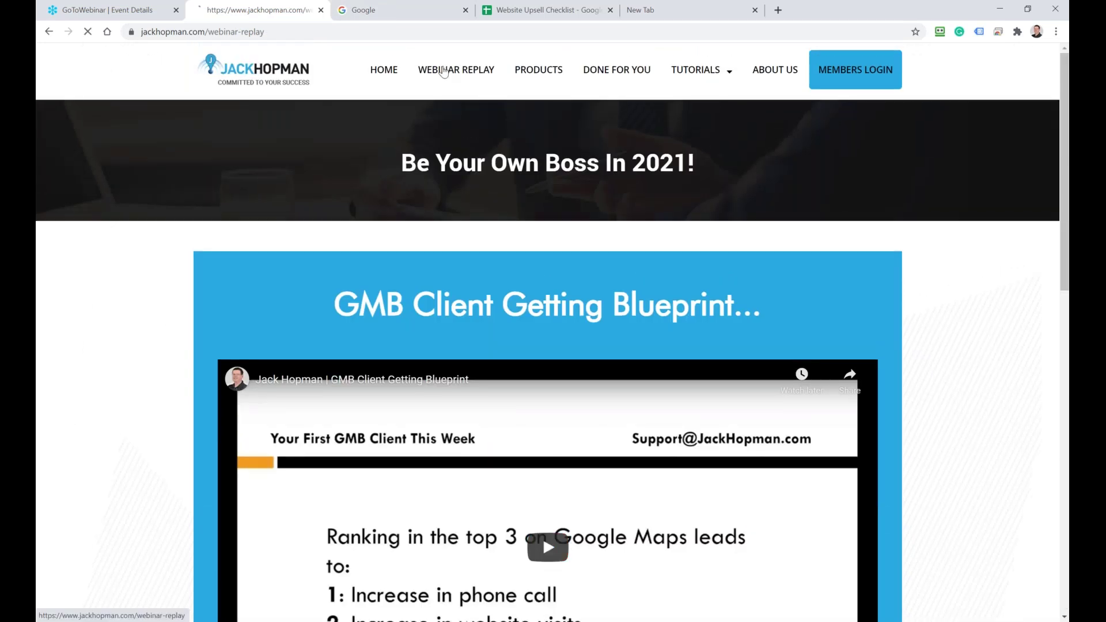
{"action": "scroll", "coordinate": [353, 345], "scroll_direction": "down", "scroll_amount": 7}
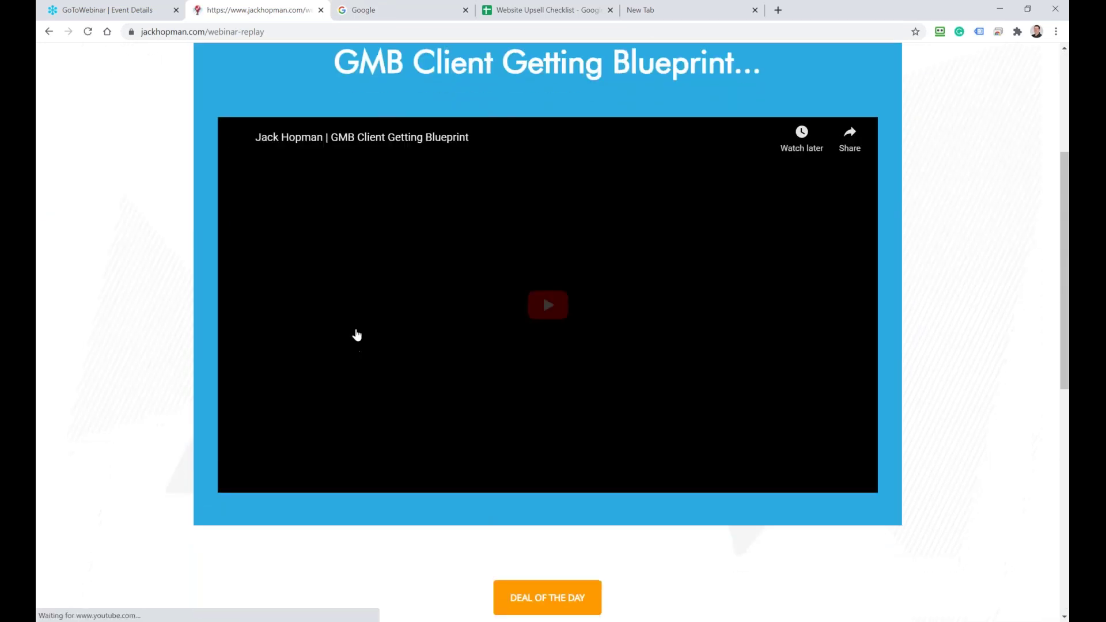
{"action": "scroll", "coordinate": [330, 367], "scroll_direction": "down", "scroll_amount": 2}
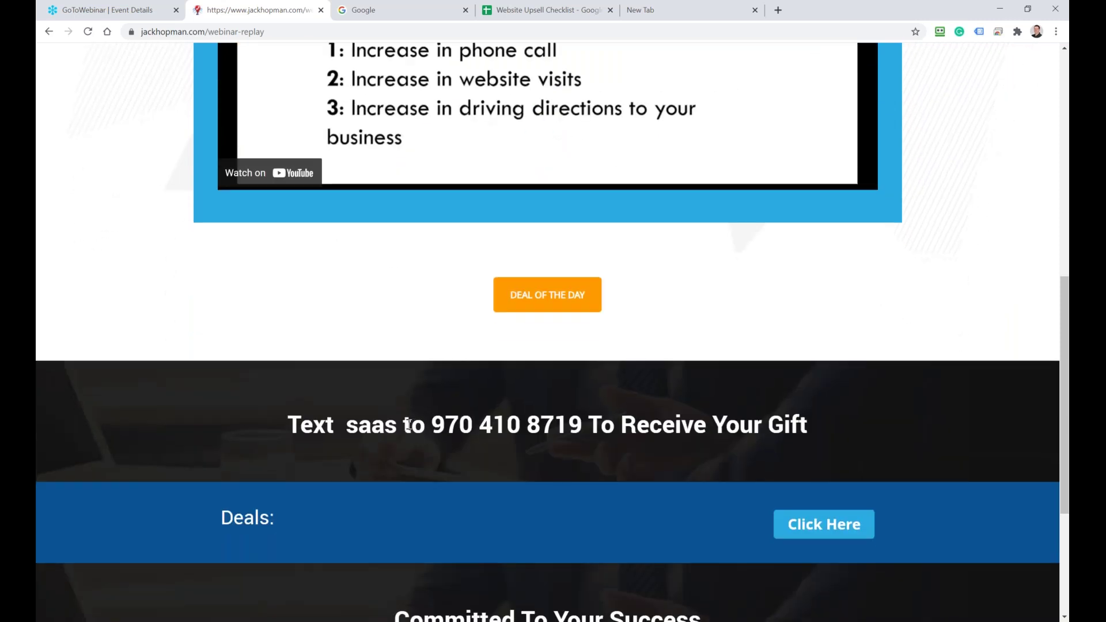